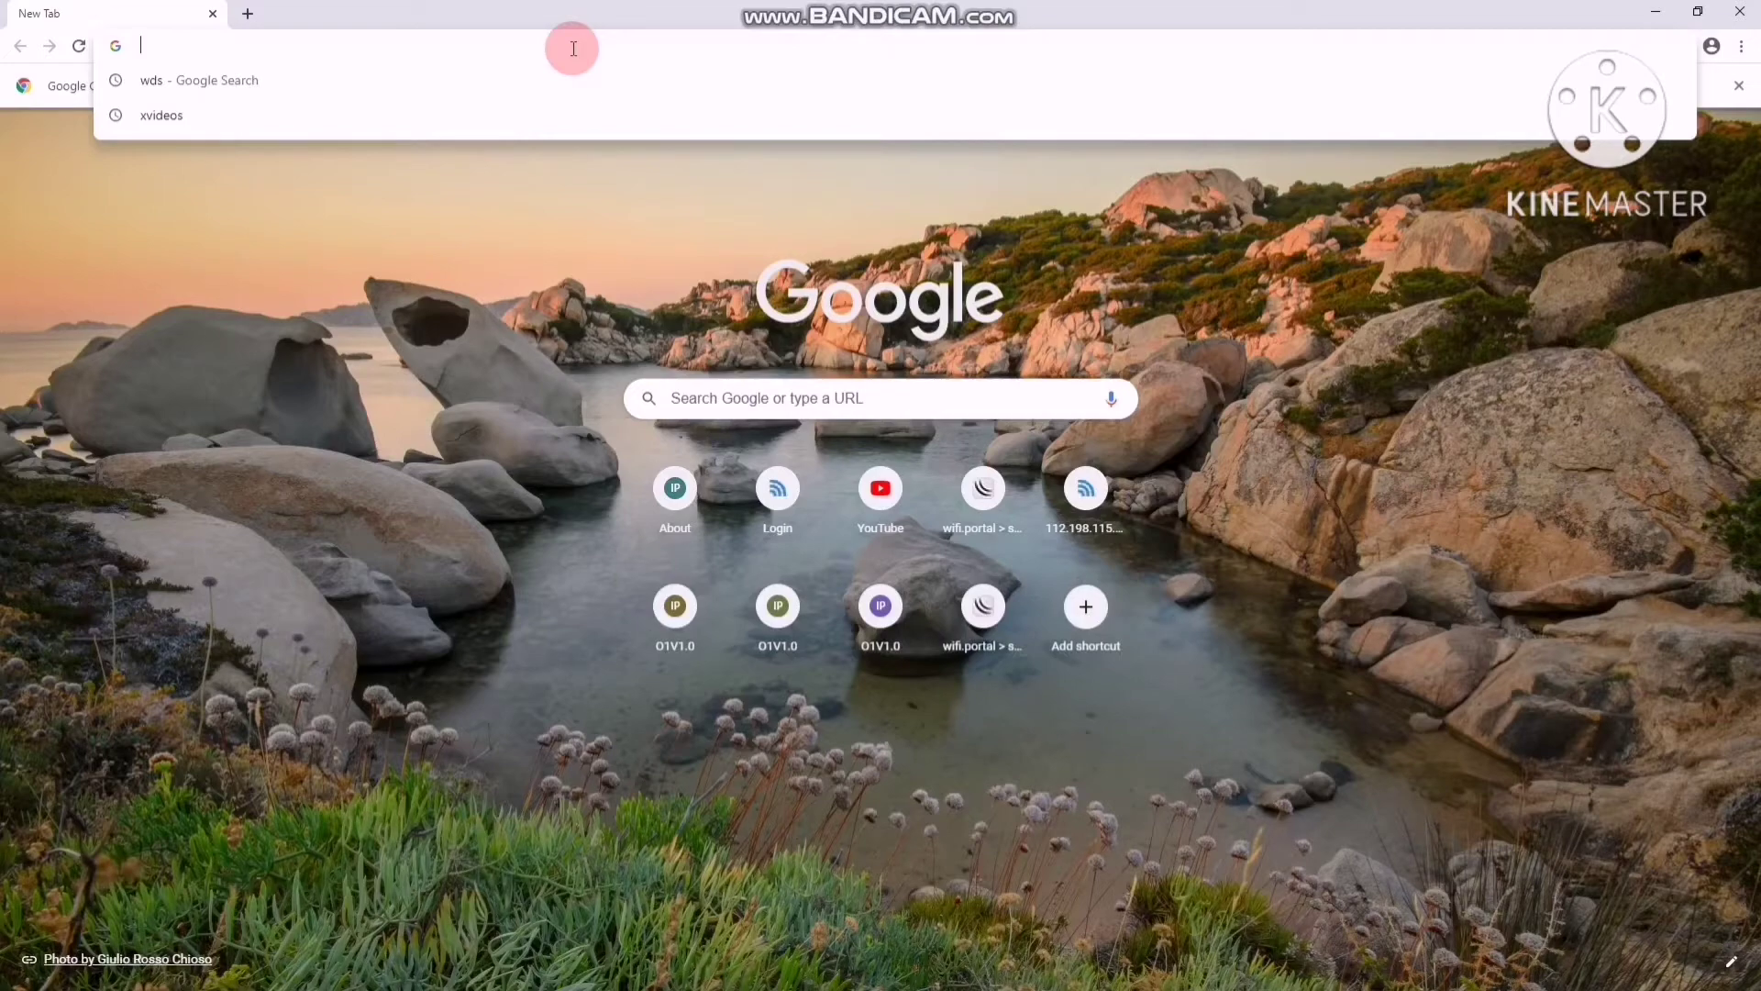
Step: Load the gateway's admin page at 192.168.0.1 and log in with the user name and password left blank
text(192)
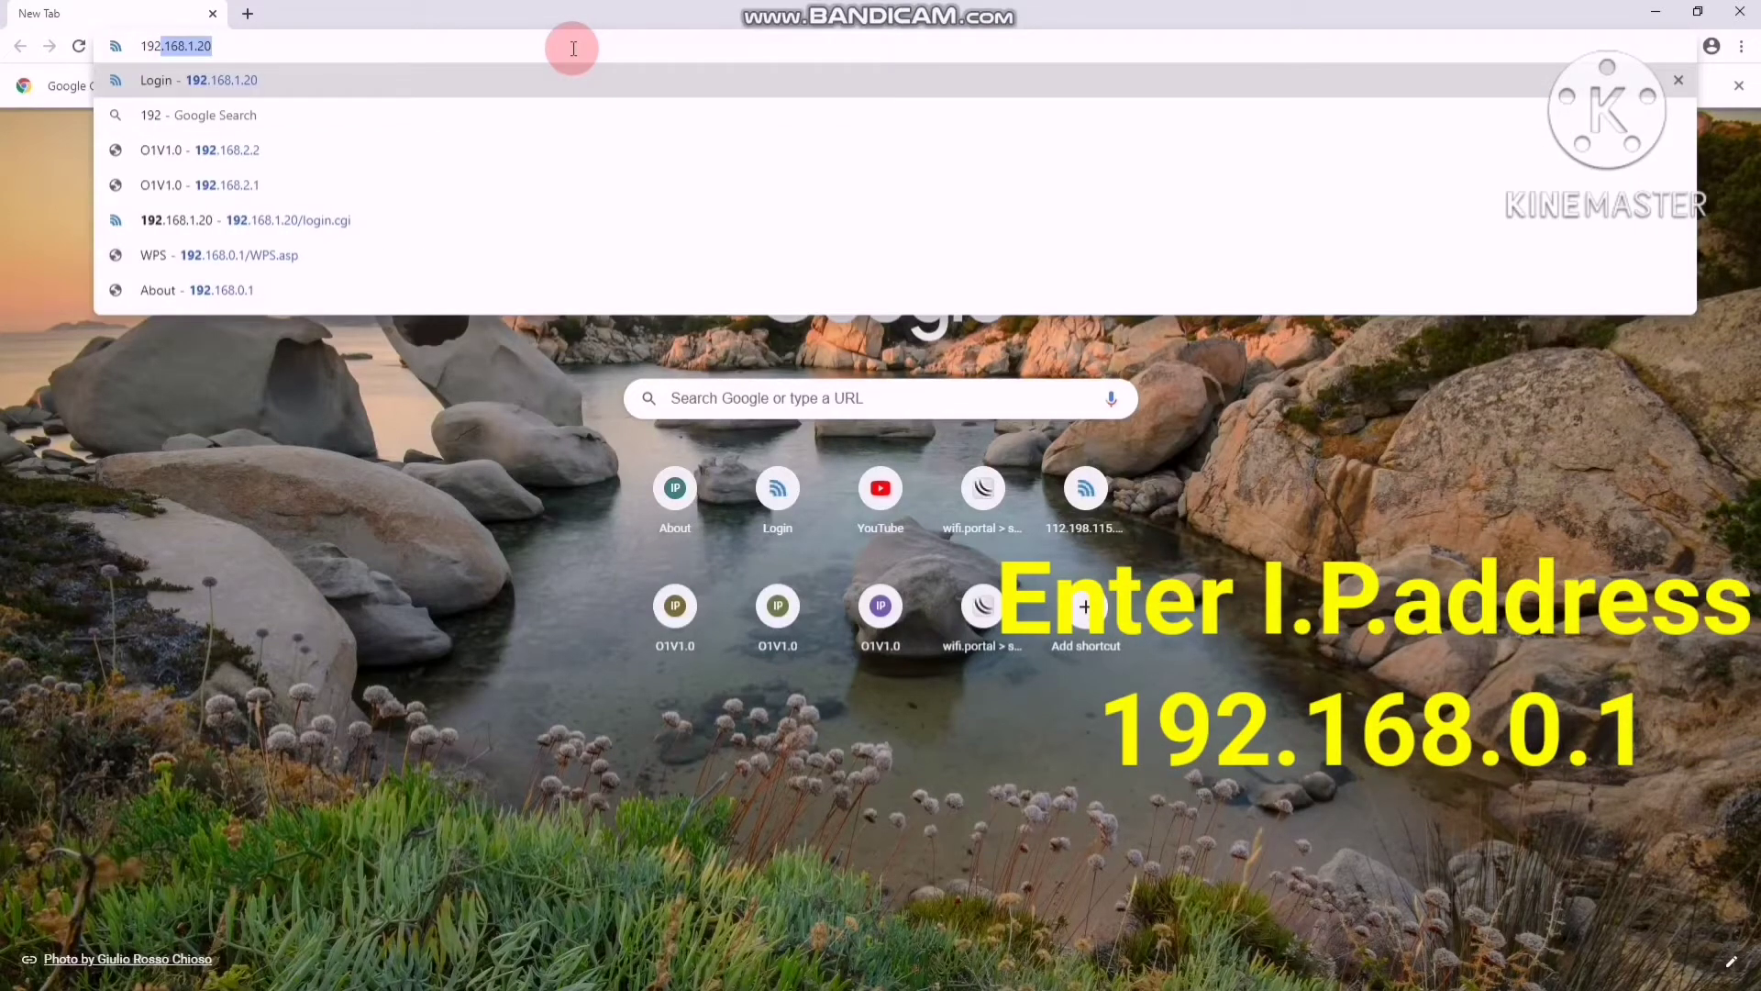
key(Right)
key(BackSpace)
key(BackSpace)
key(BackSpace)
key(BackSpace)
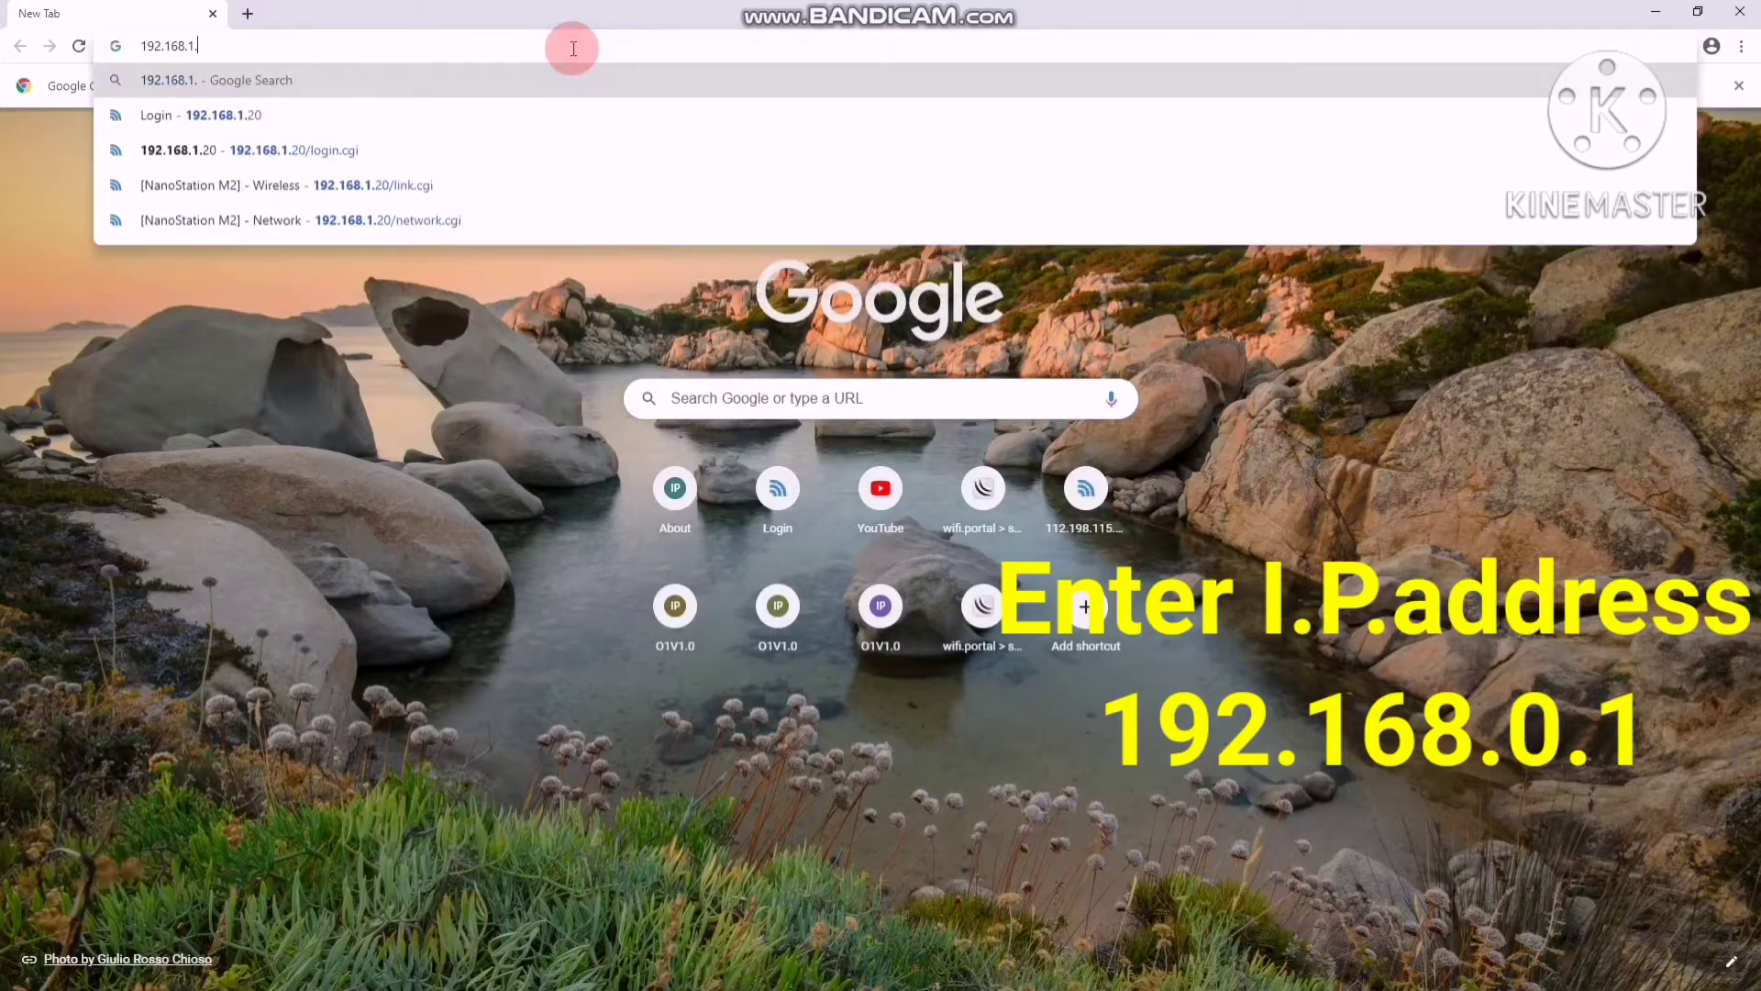
text(0.1)
key(Return)
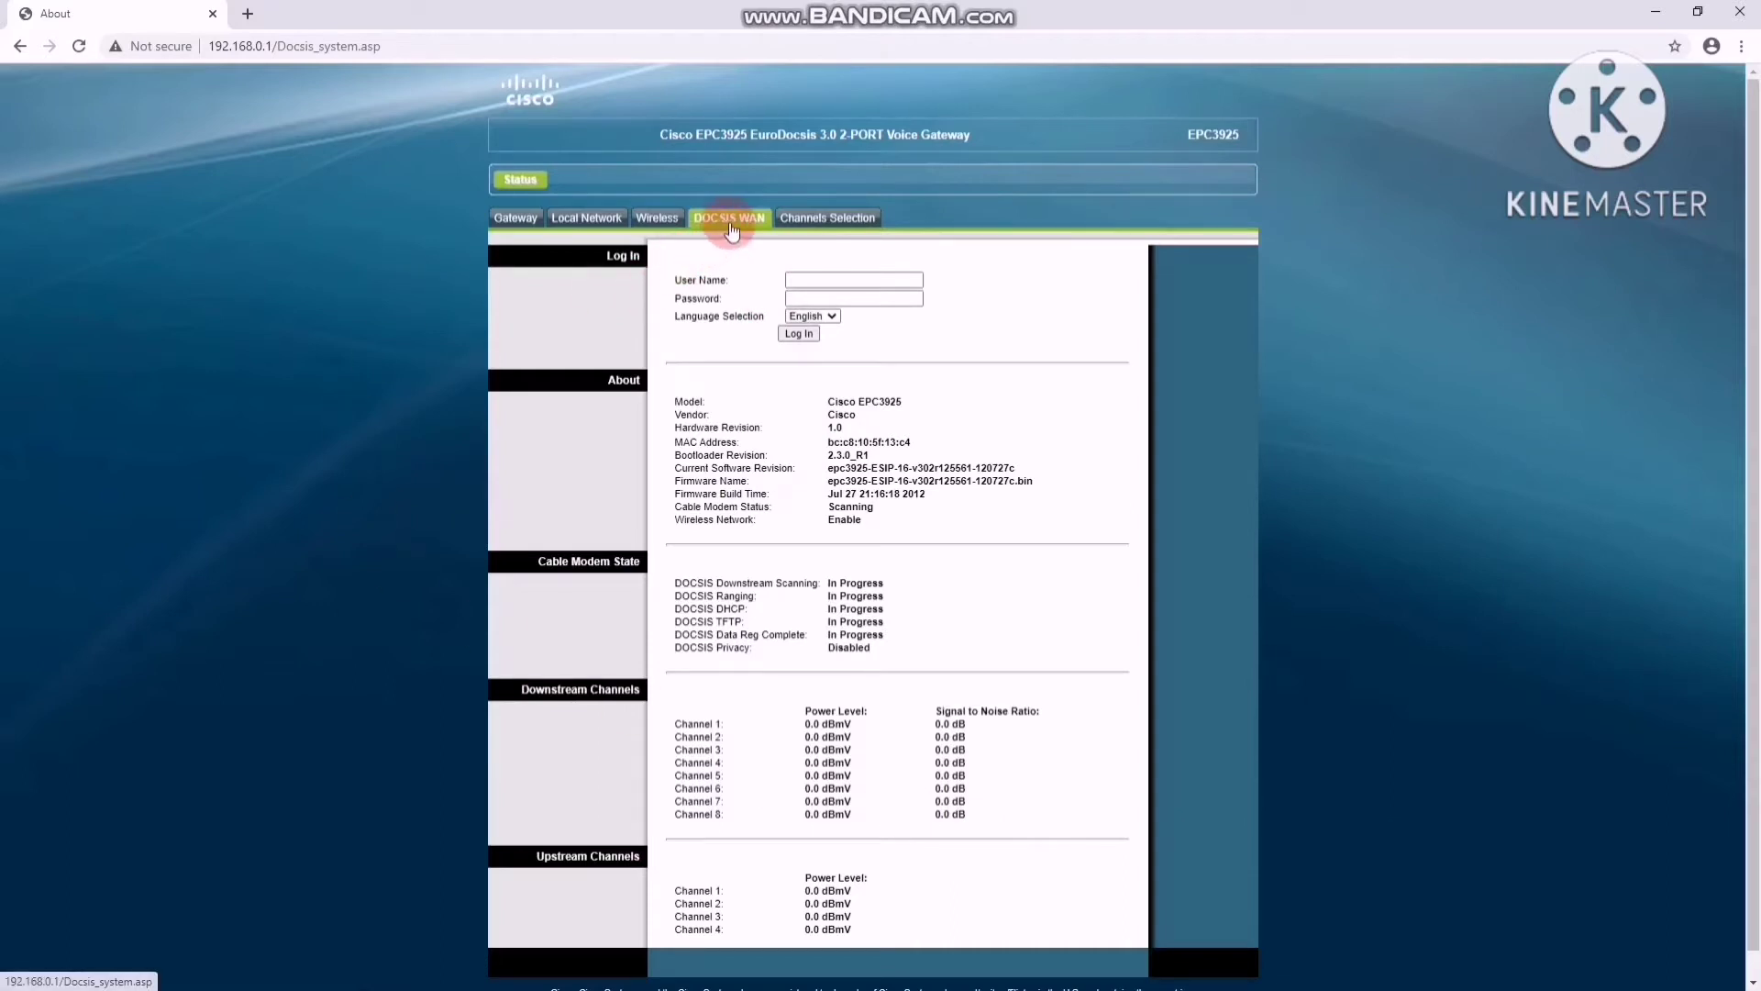
click(799, 334)
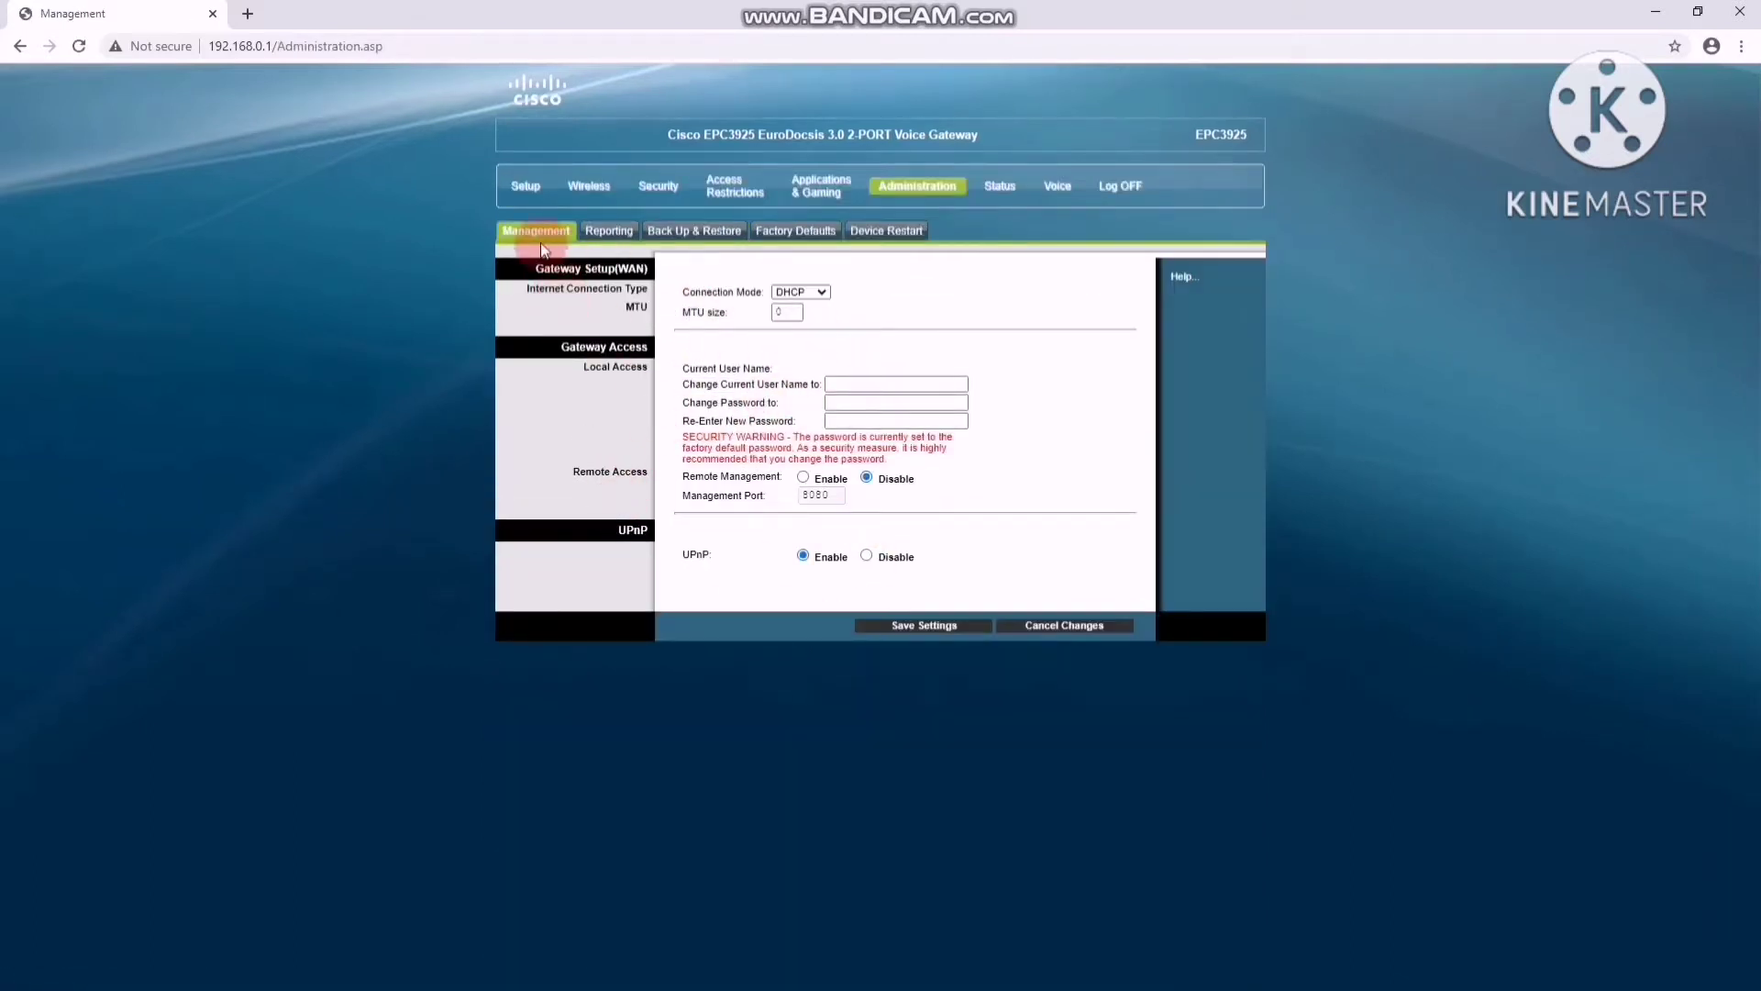
Step: In the gateway's Quick Setup, replace the wireless network name (SSID) with "wifi access"
click(533, 198)
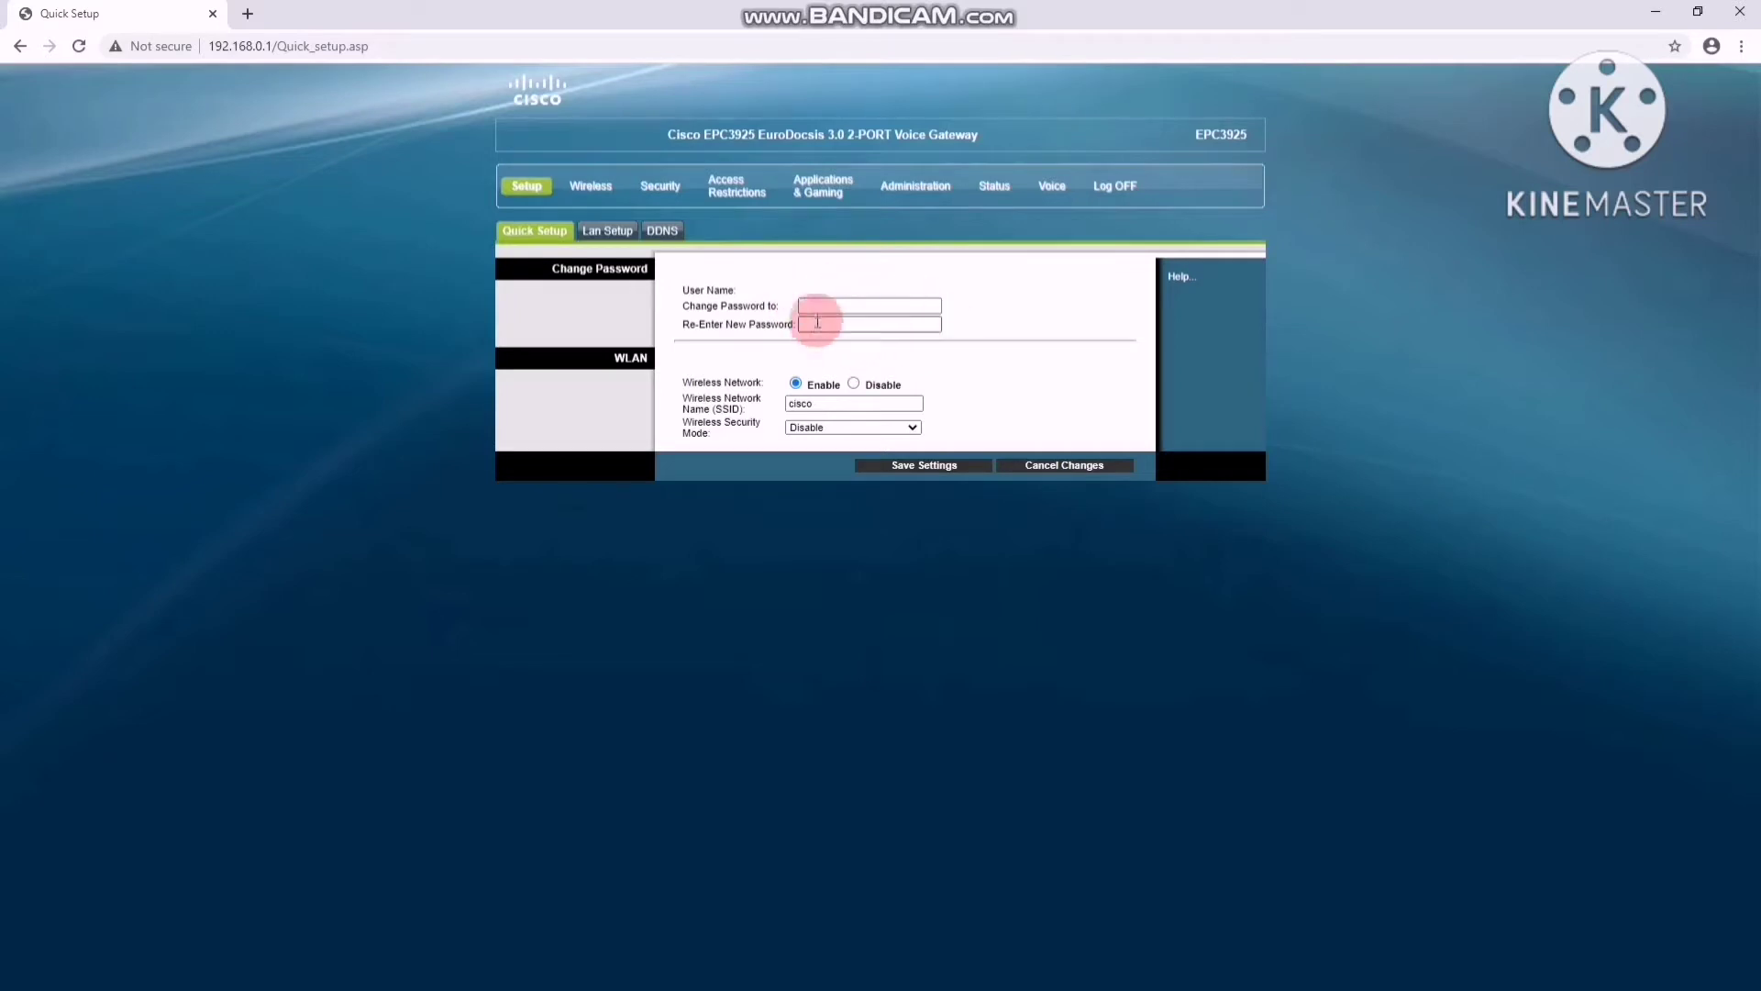
click(882, 405)
key(BackSpace)
key(BackSpace)
key(BackSpace)
key(BackSpace)
key(BackSpace)
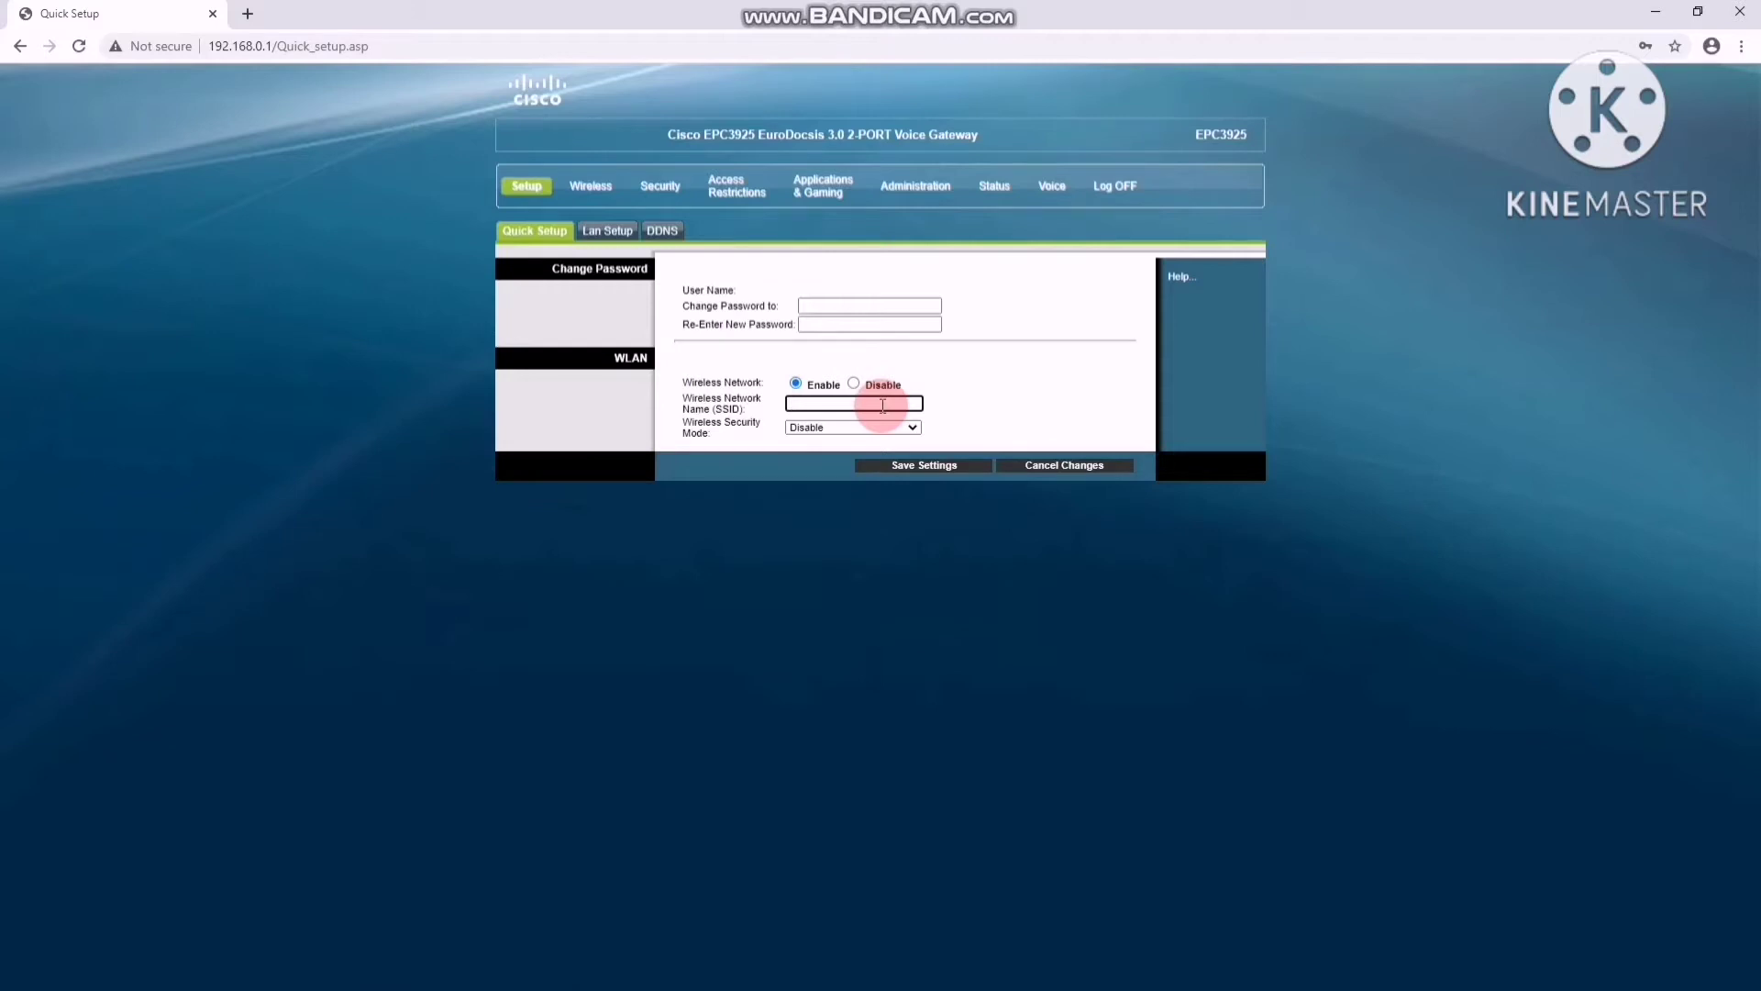
text(wifi access)
Step: Review the wireless security modes, leave the mode at Disable and save the Quick Setup settings
click(915, 428)
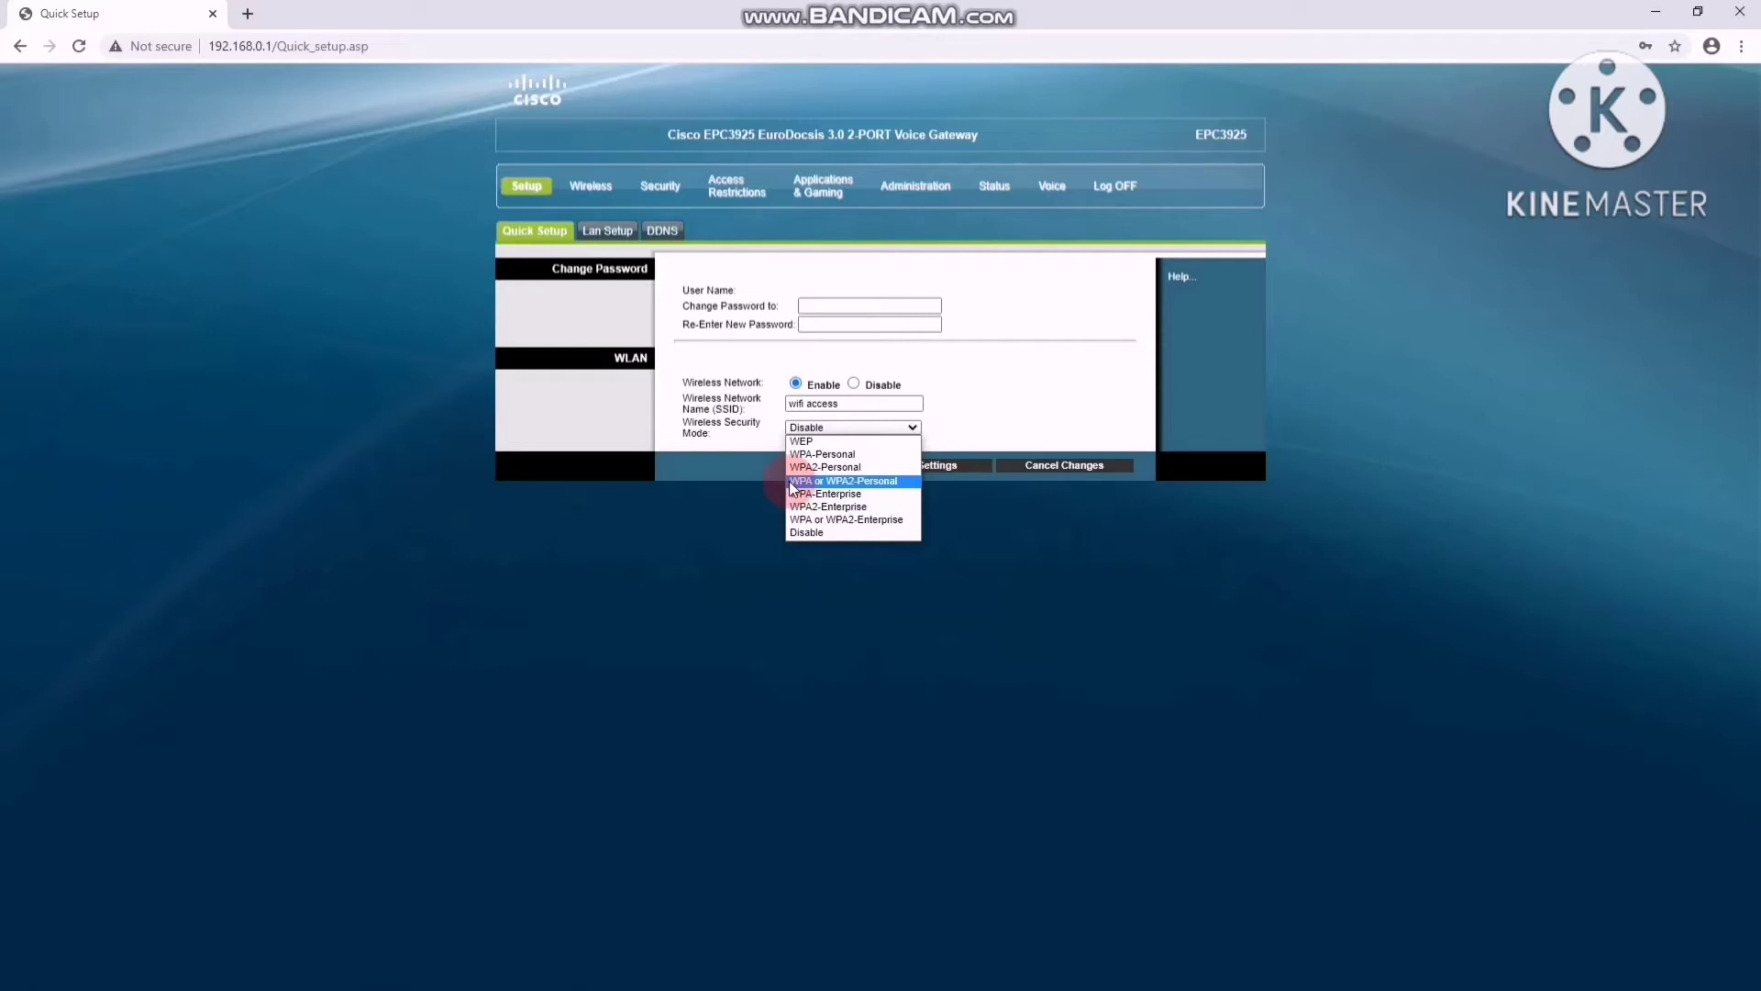
click(880, 428)
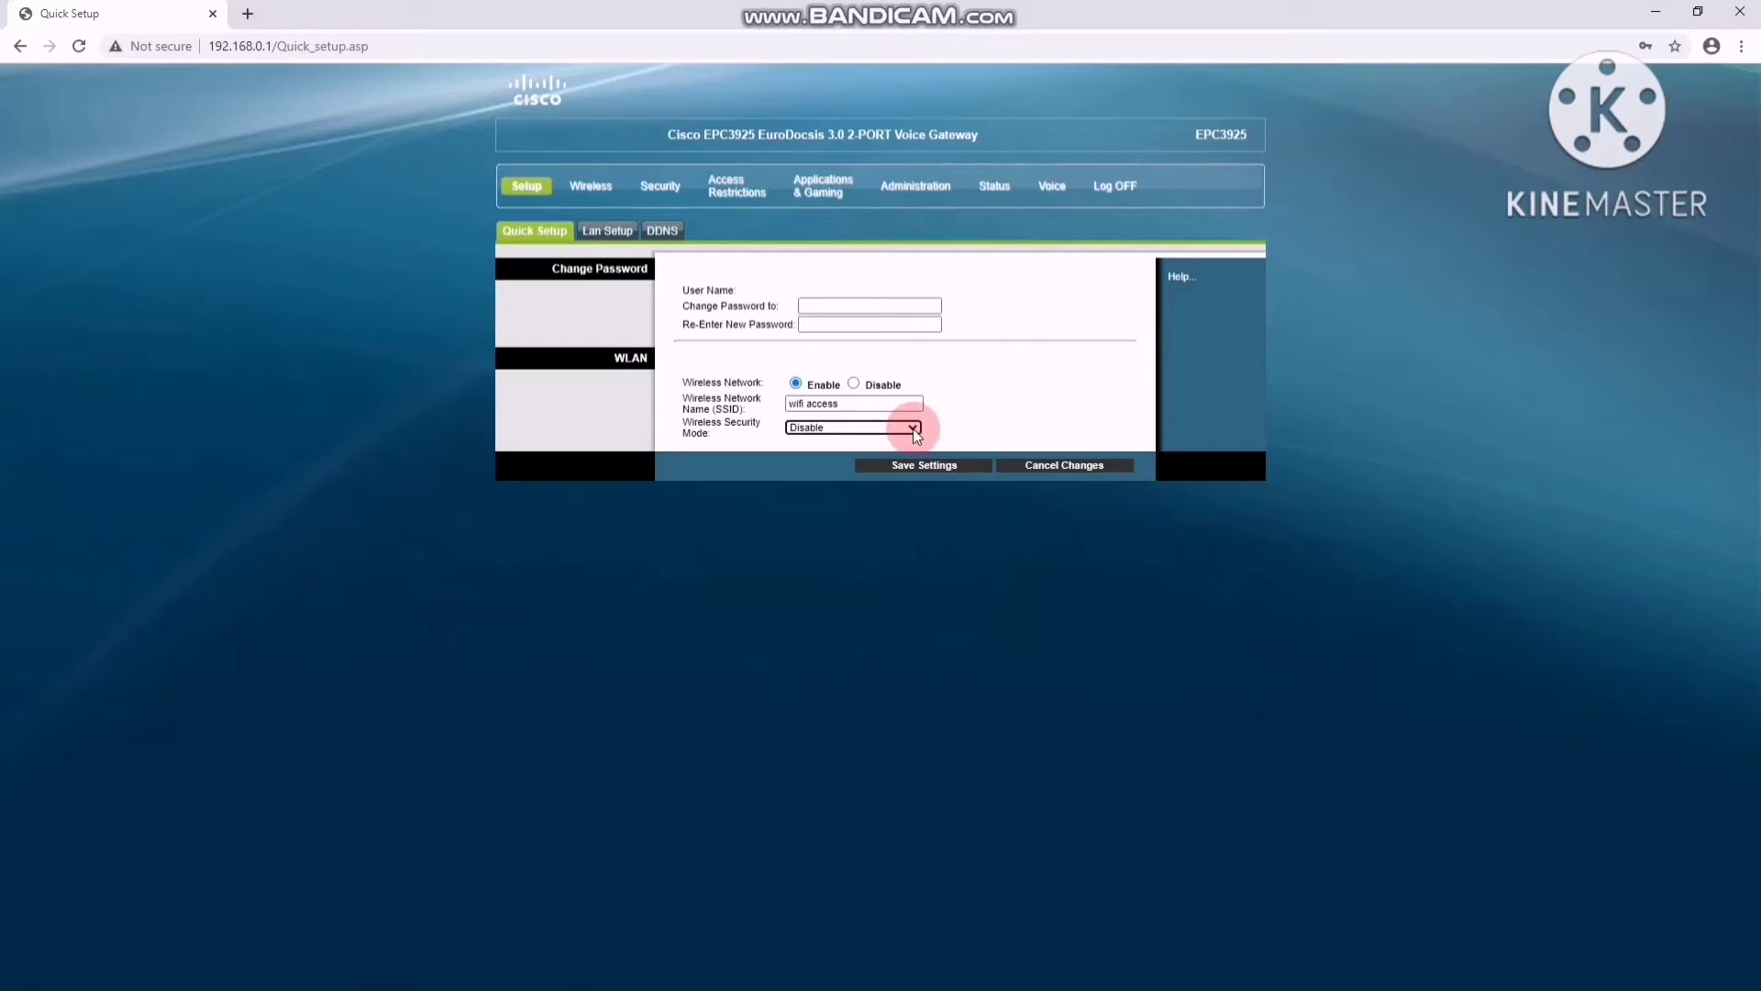
click(912, 427)
click(912, 428)
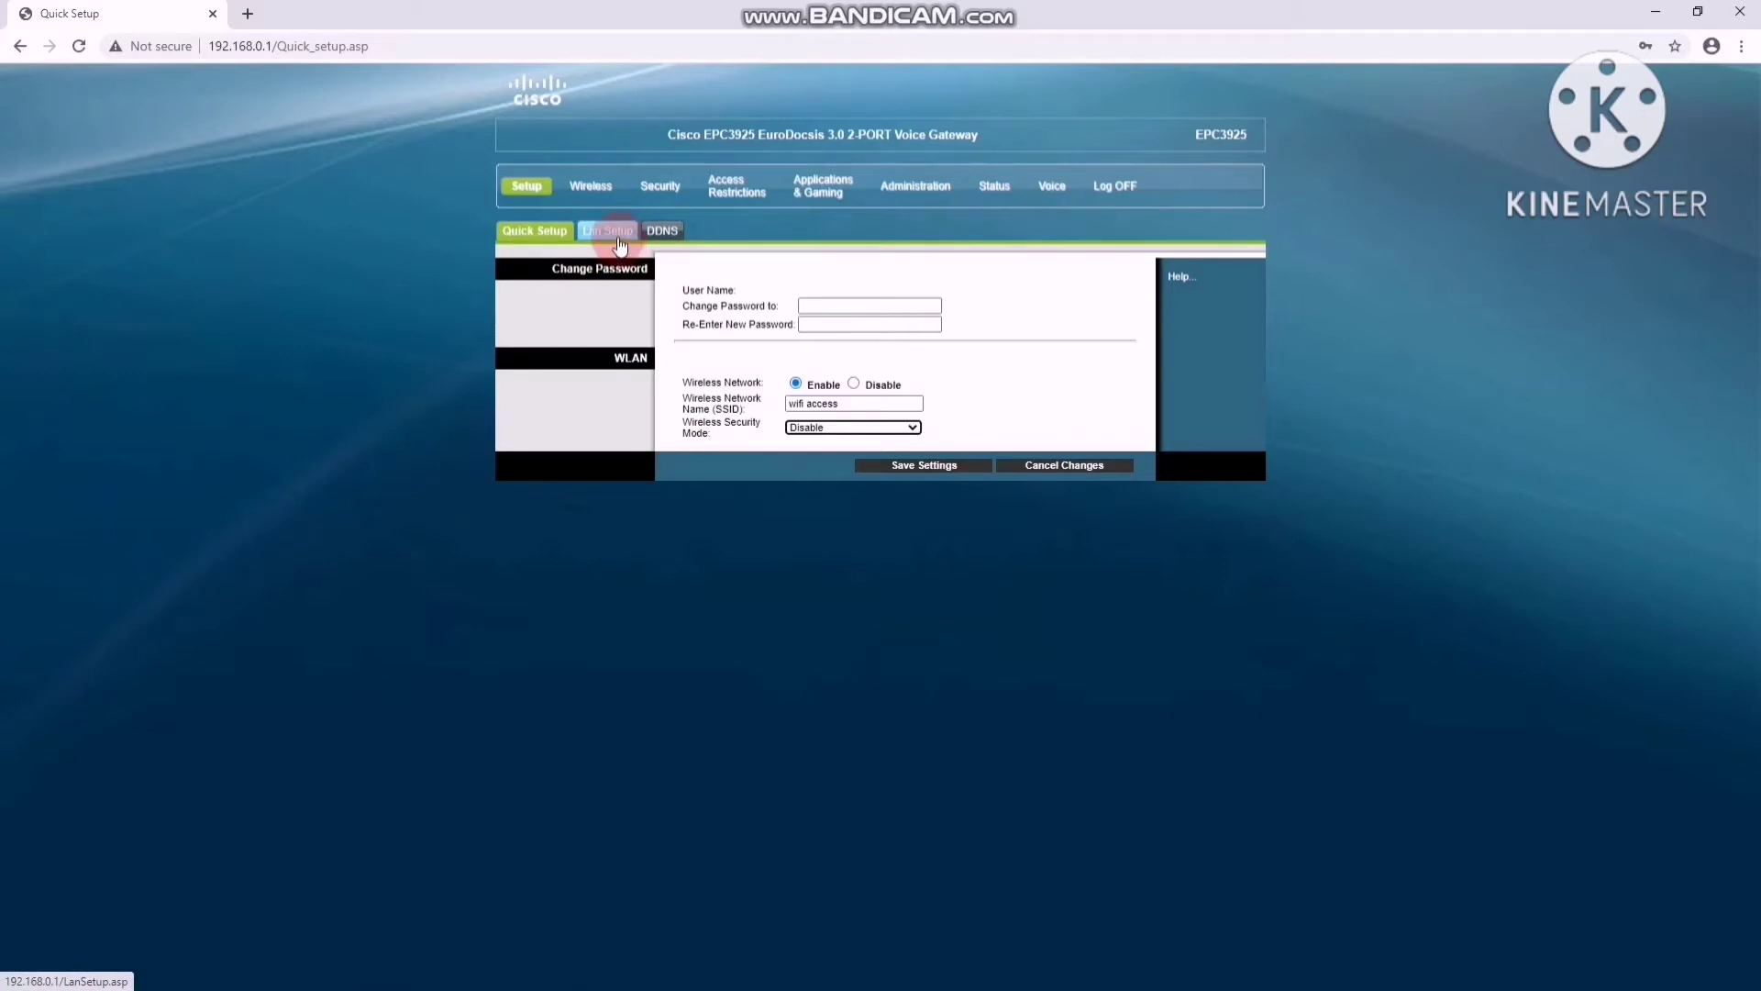
click(919, 465)
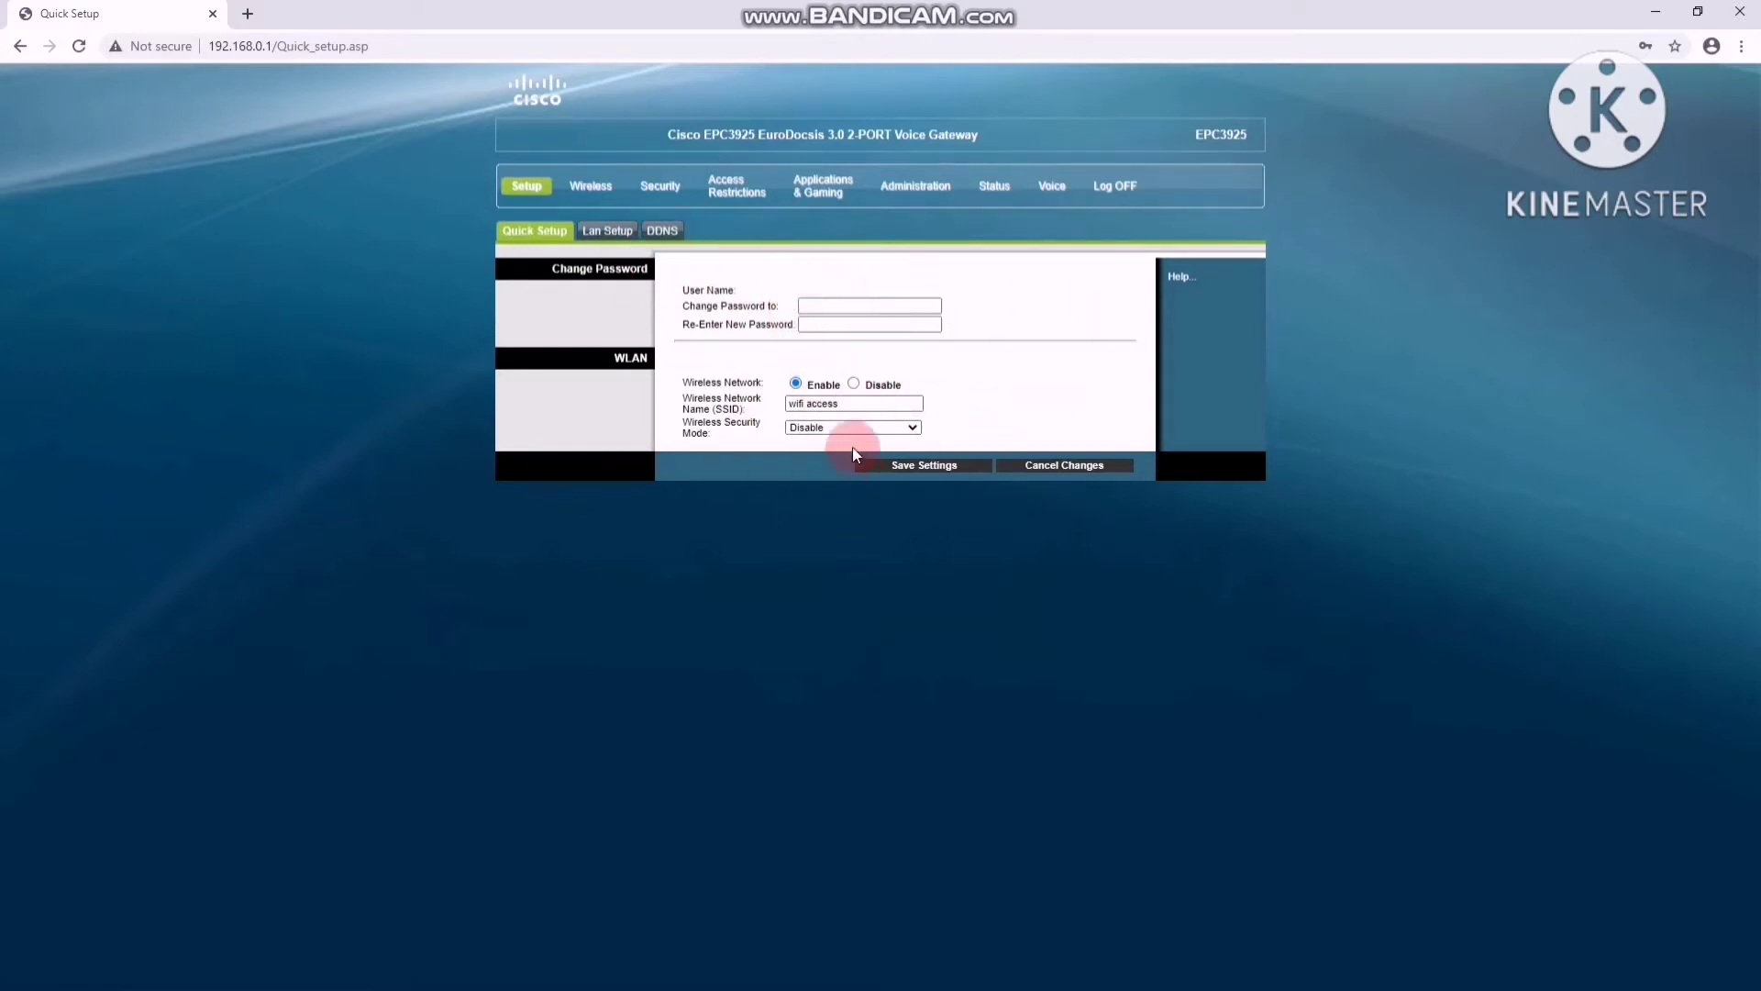
Step: In the LAN setup, choose the (GMT+08:00) Beijing, Chongqing, Hong Kong, Urumqi time zone and save the settings
click(624, 241)
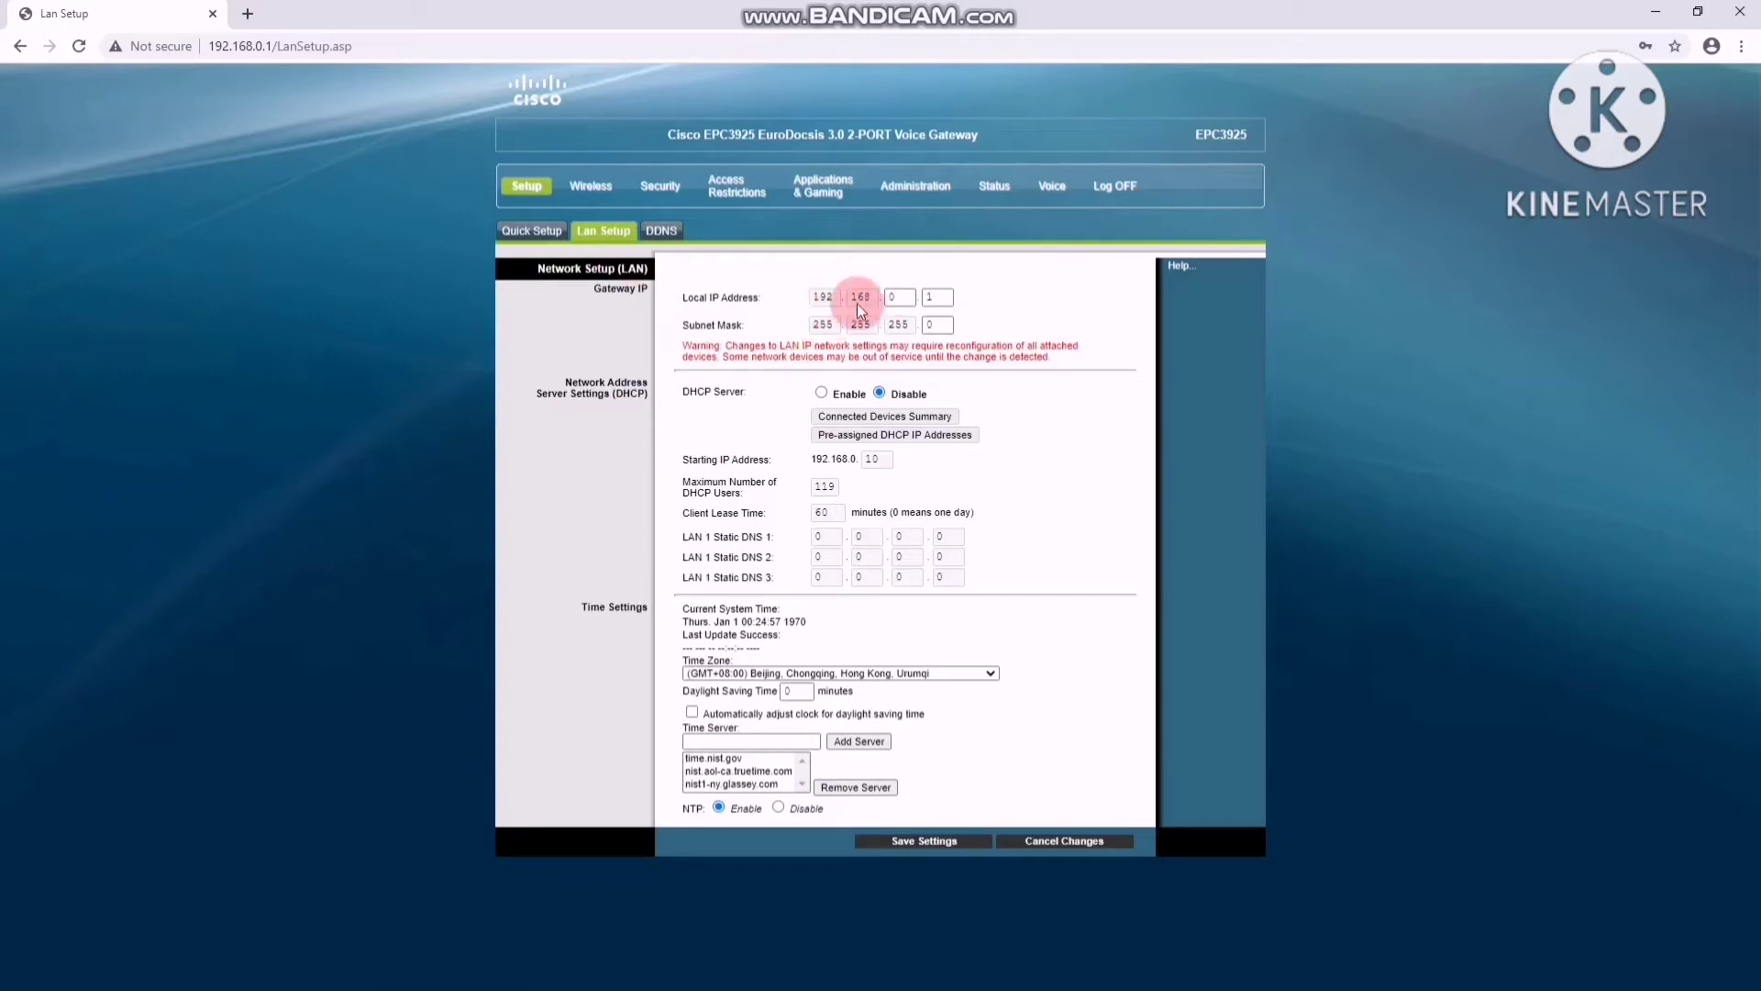
click(936, 301)
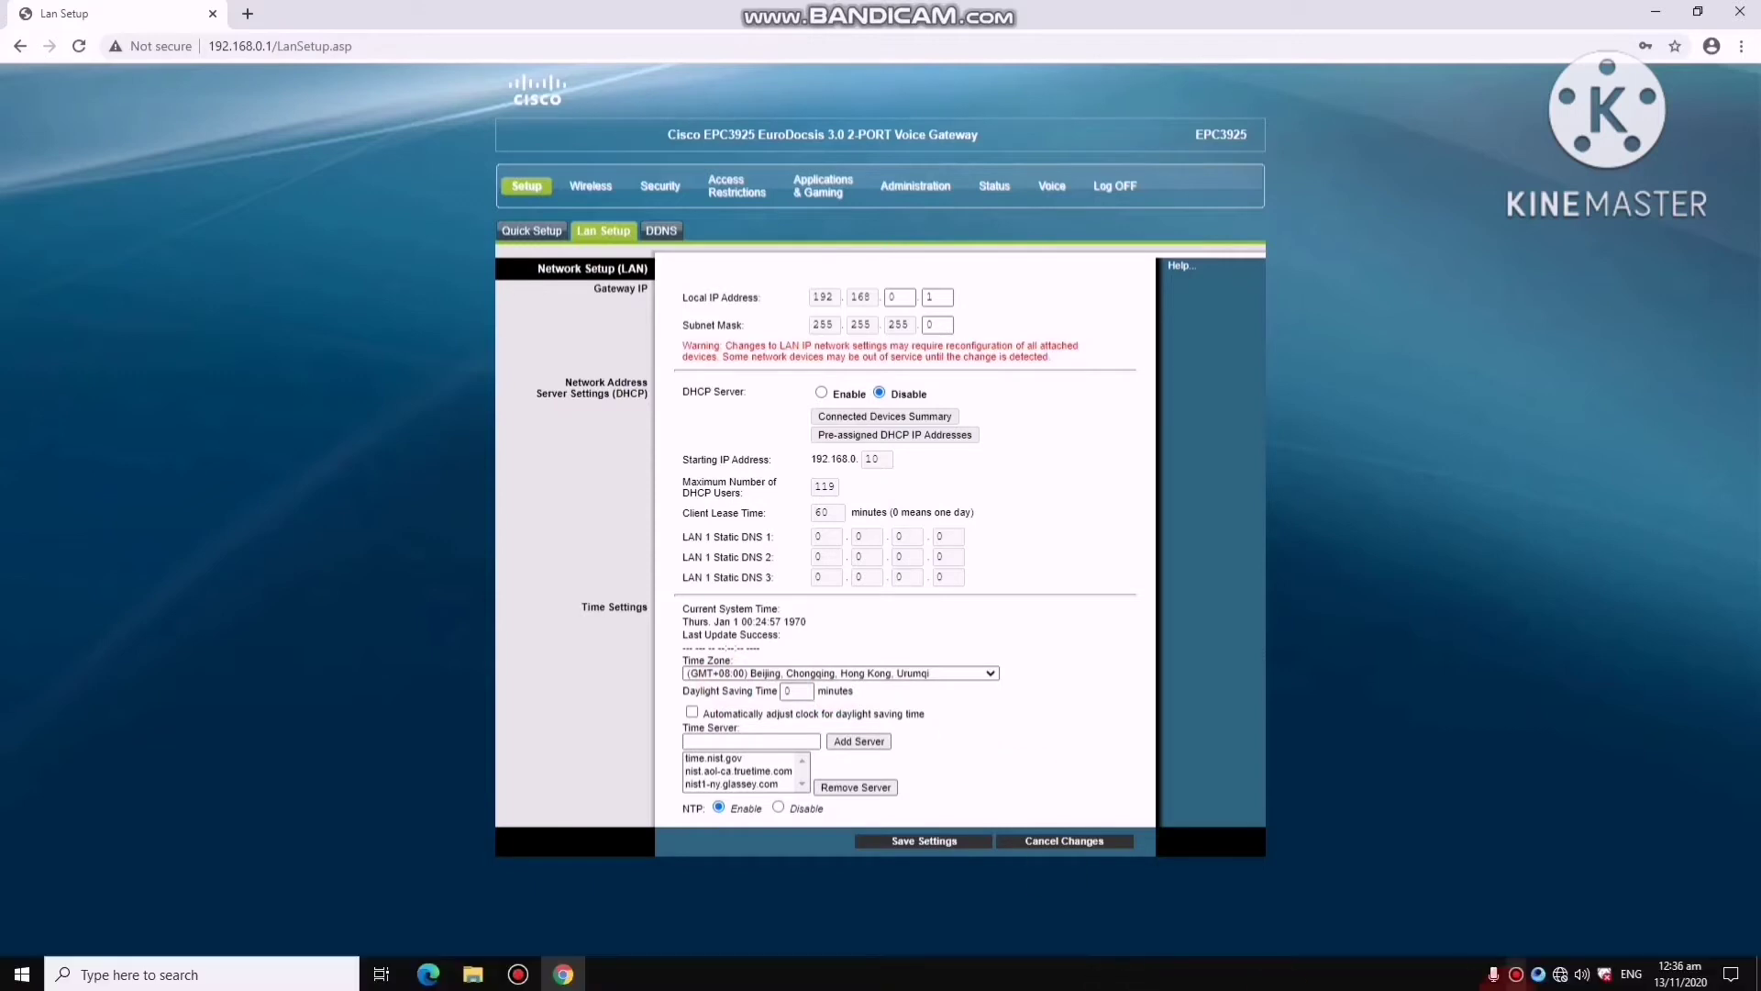
click(991, 675)
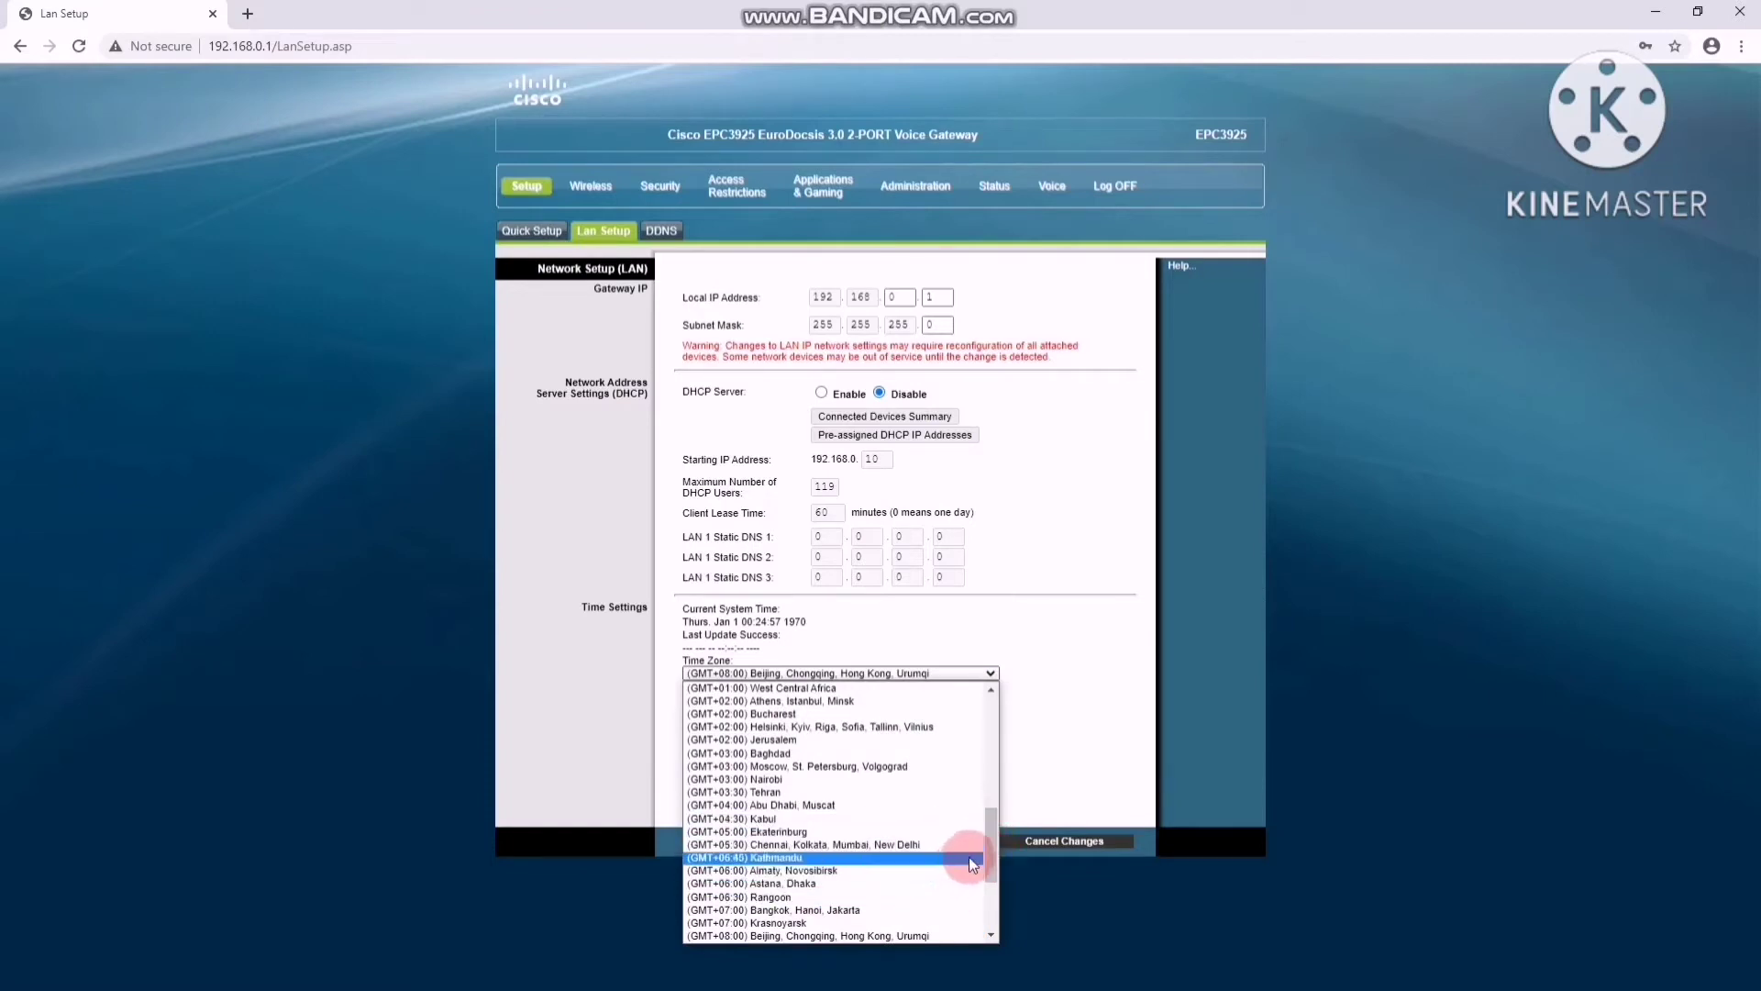
drag(991, 855, 993, 884)
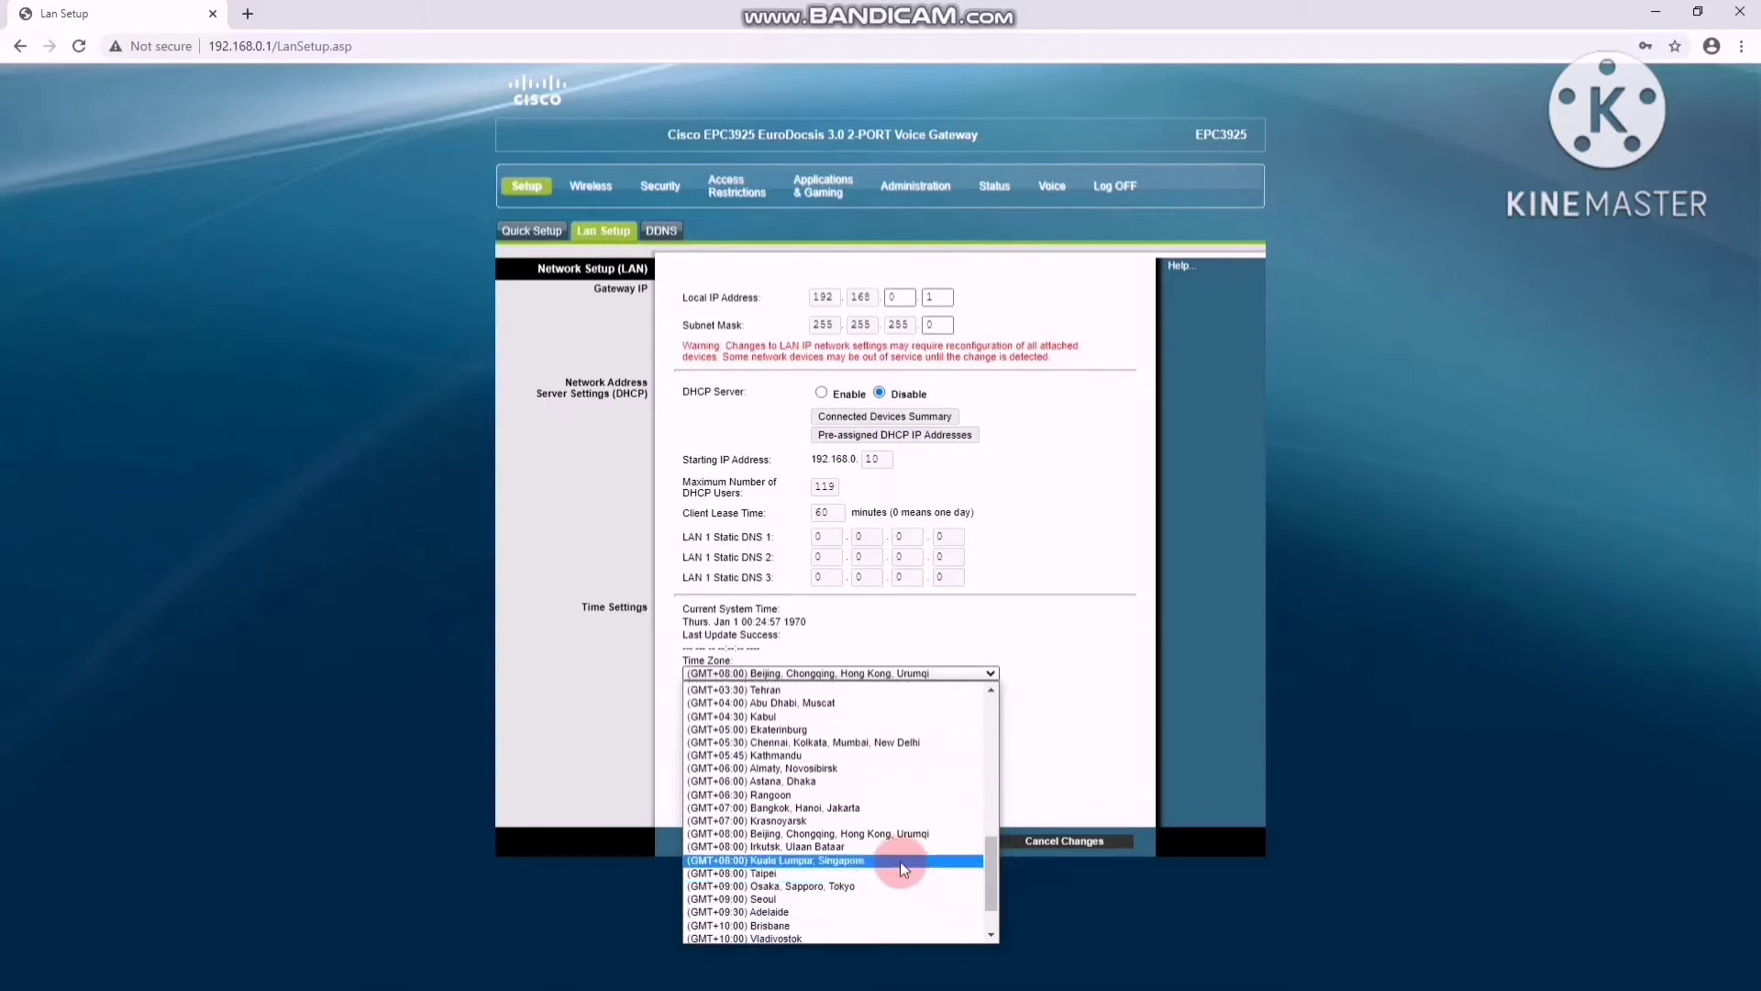
click(905, 833)
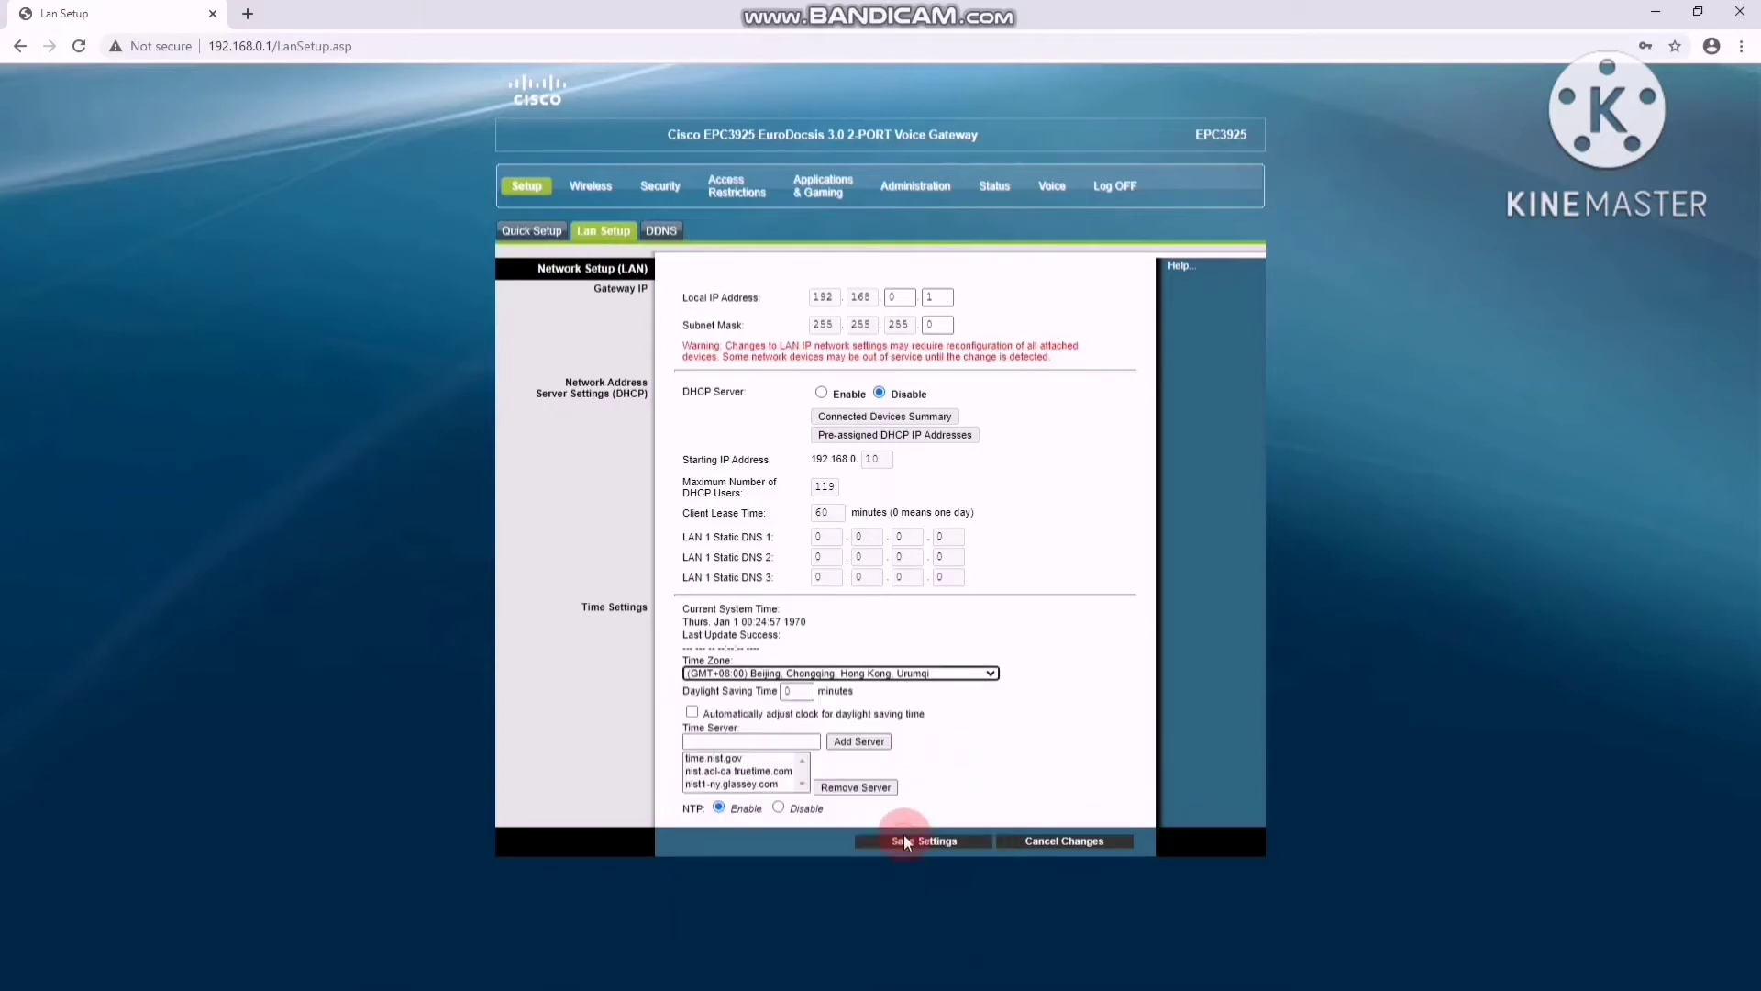
click(929, 834)
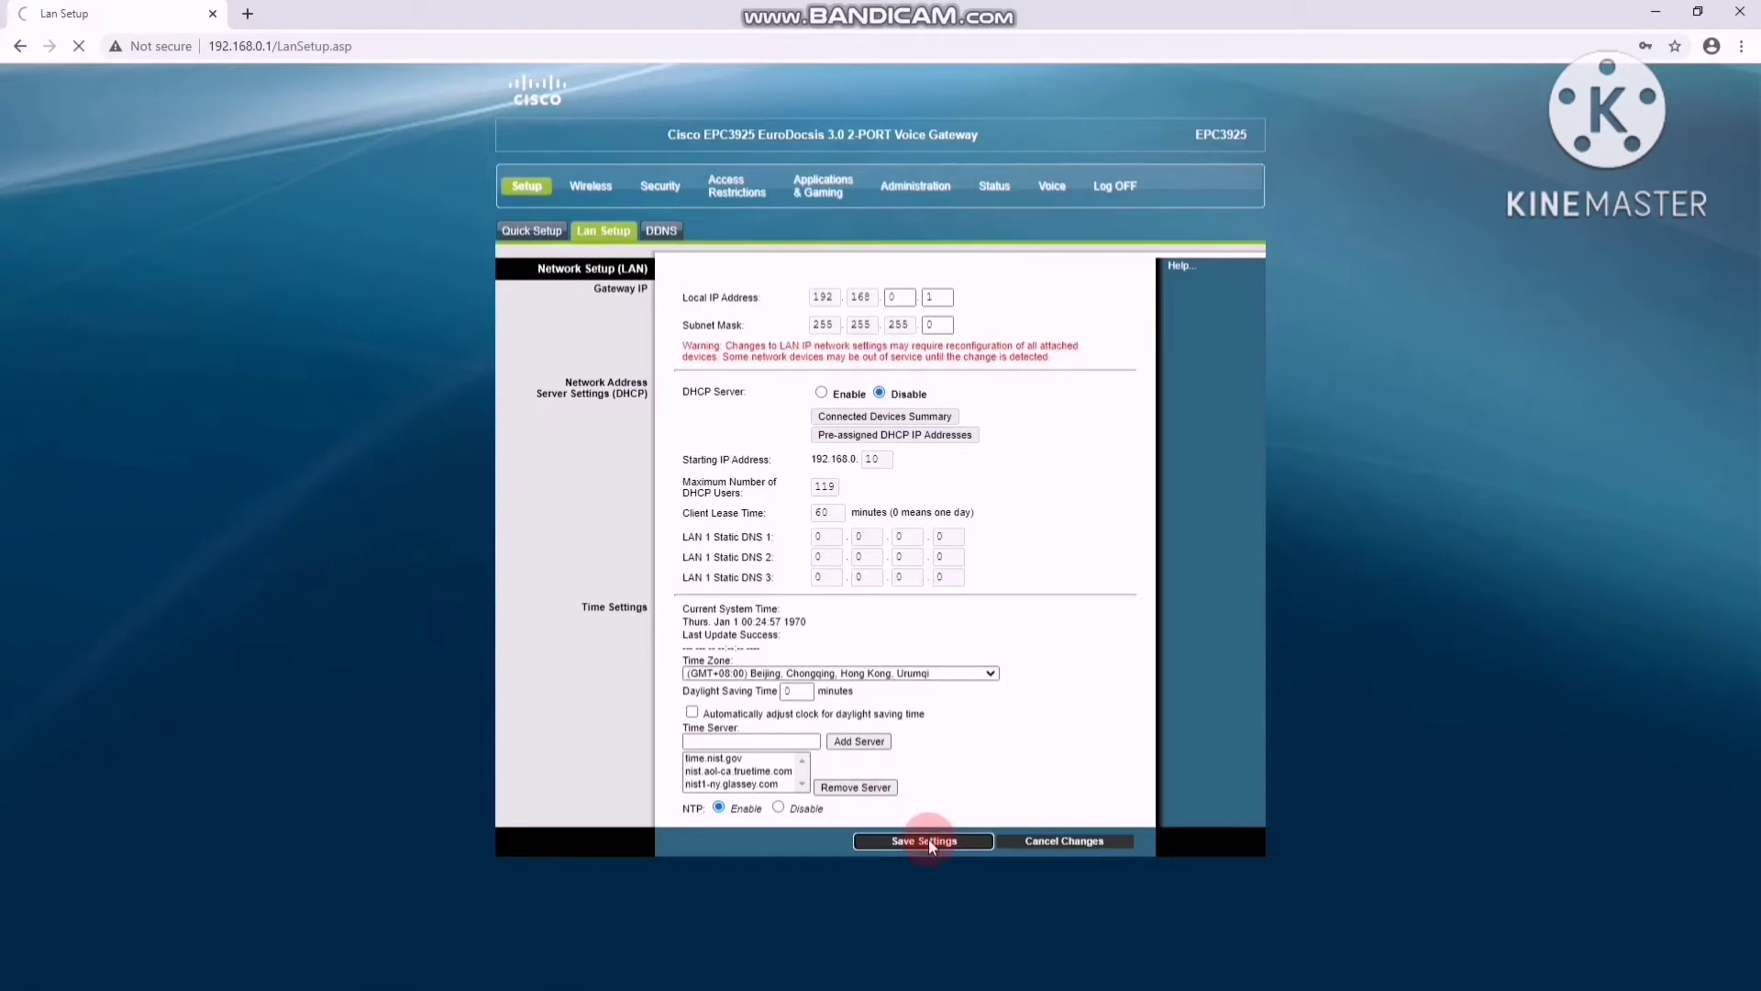
click(871, 544)
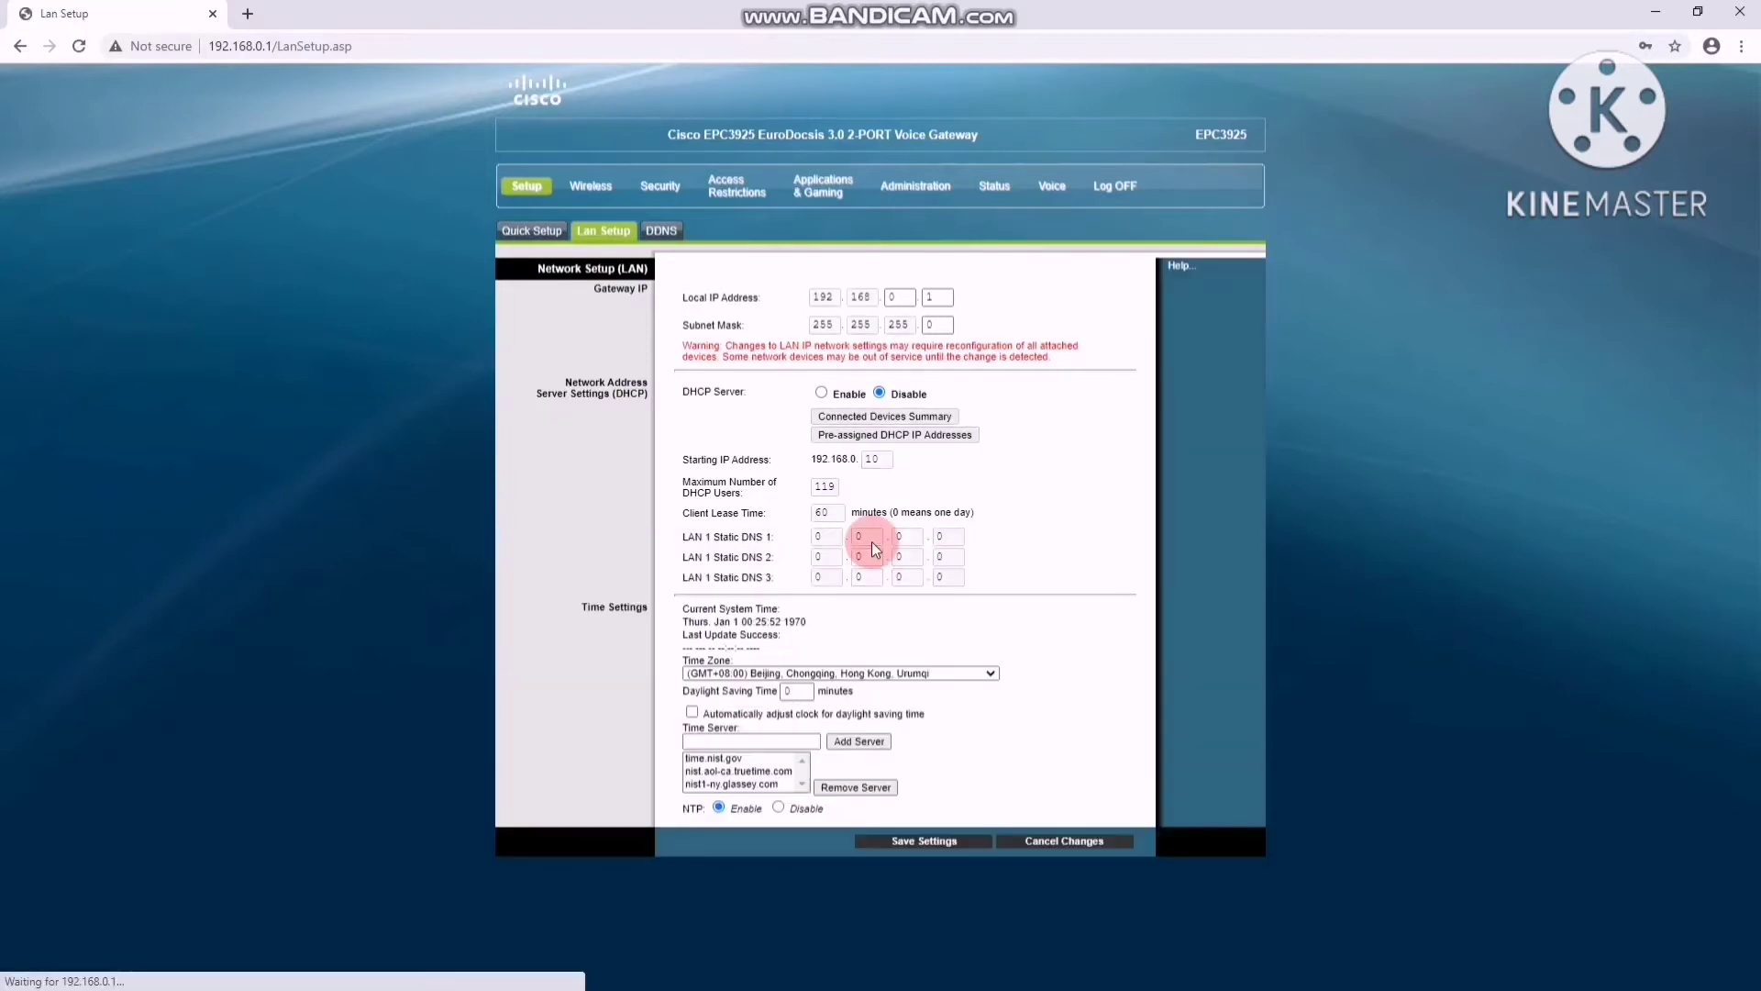
Step: Open the wireless WPS settings and save them with Wi-Fi Protected Setup disabled
click(587, 187)
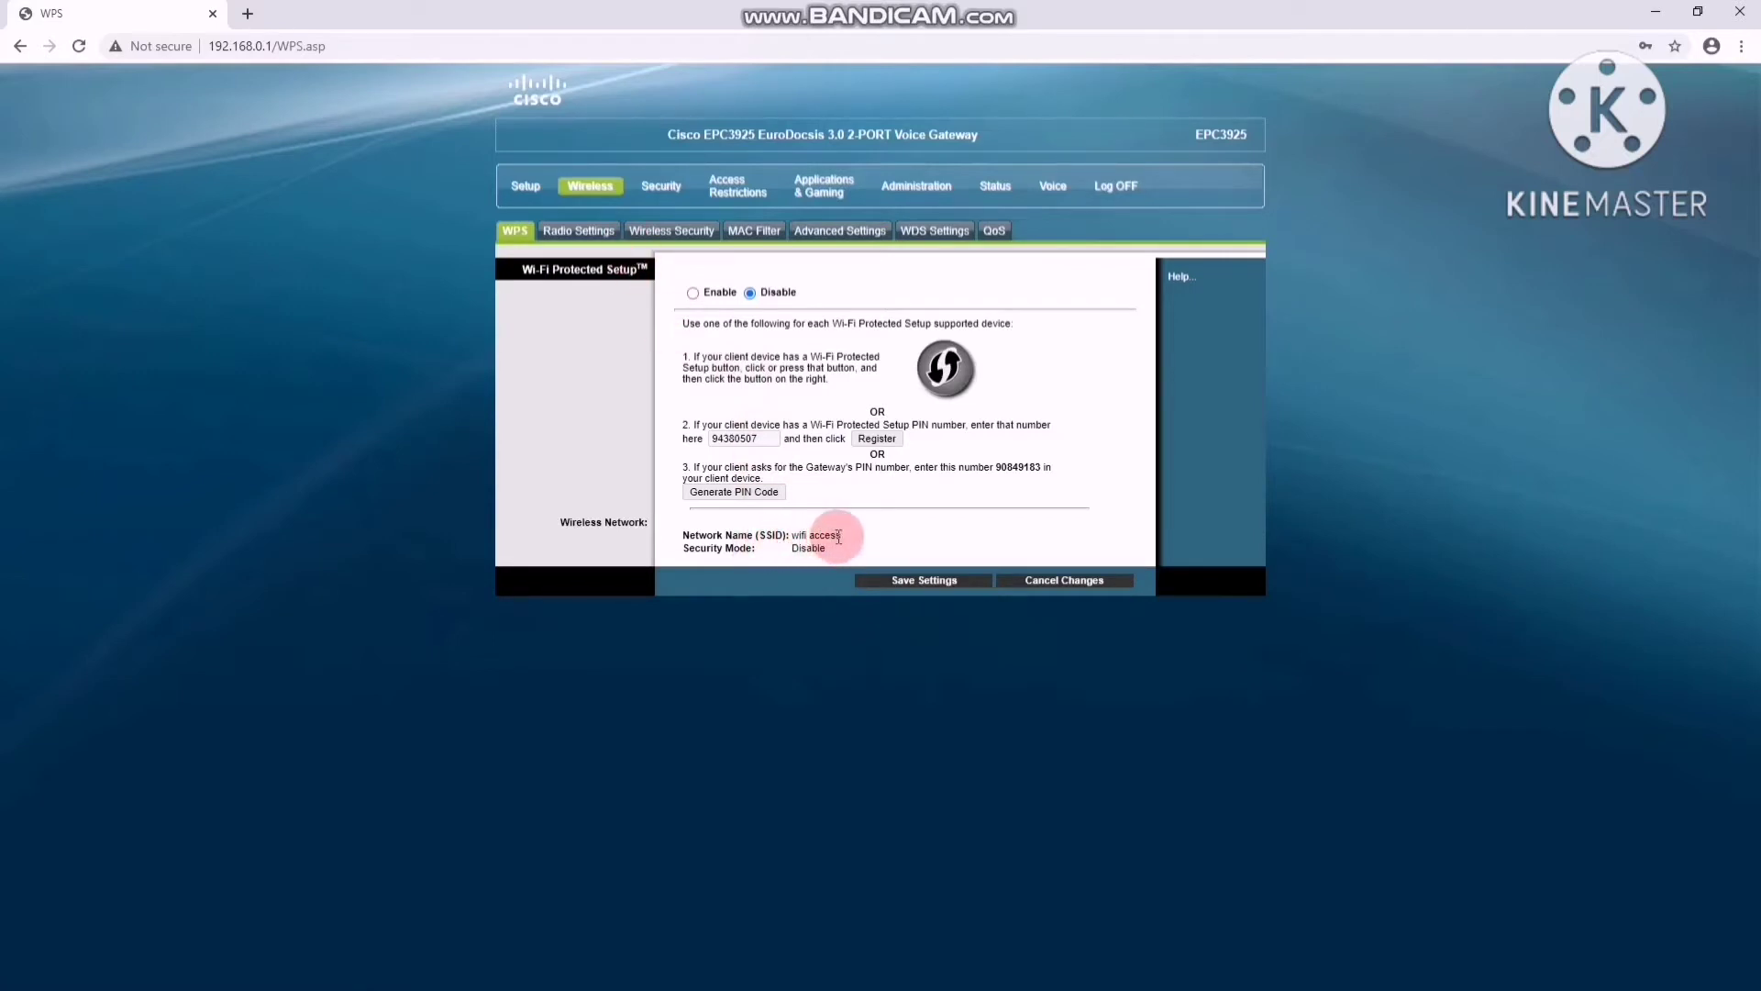
click(949, 584)
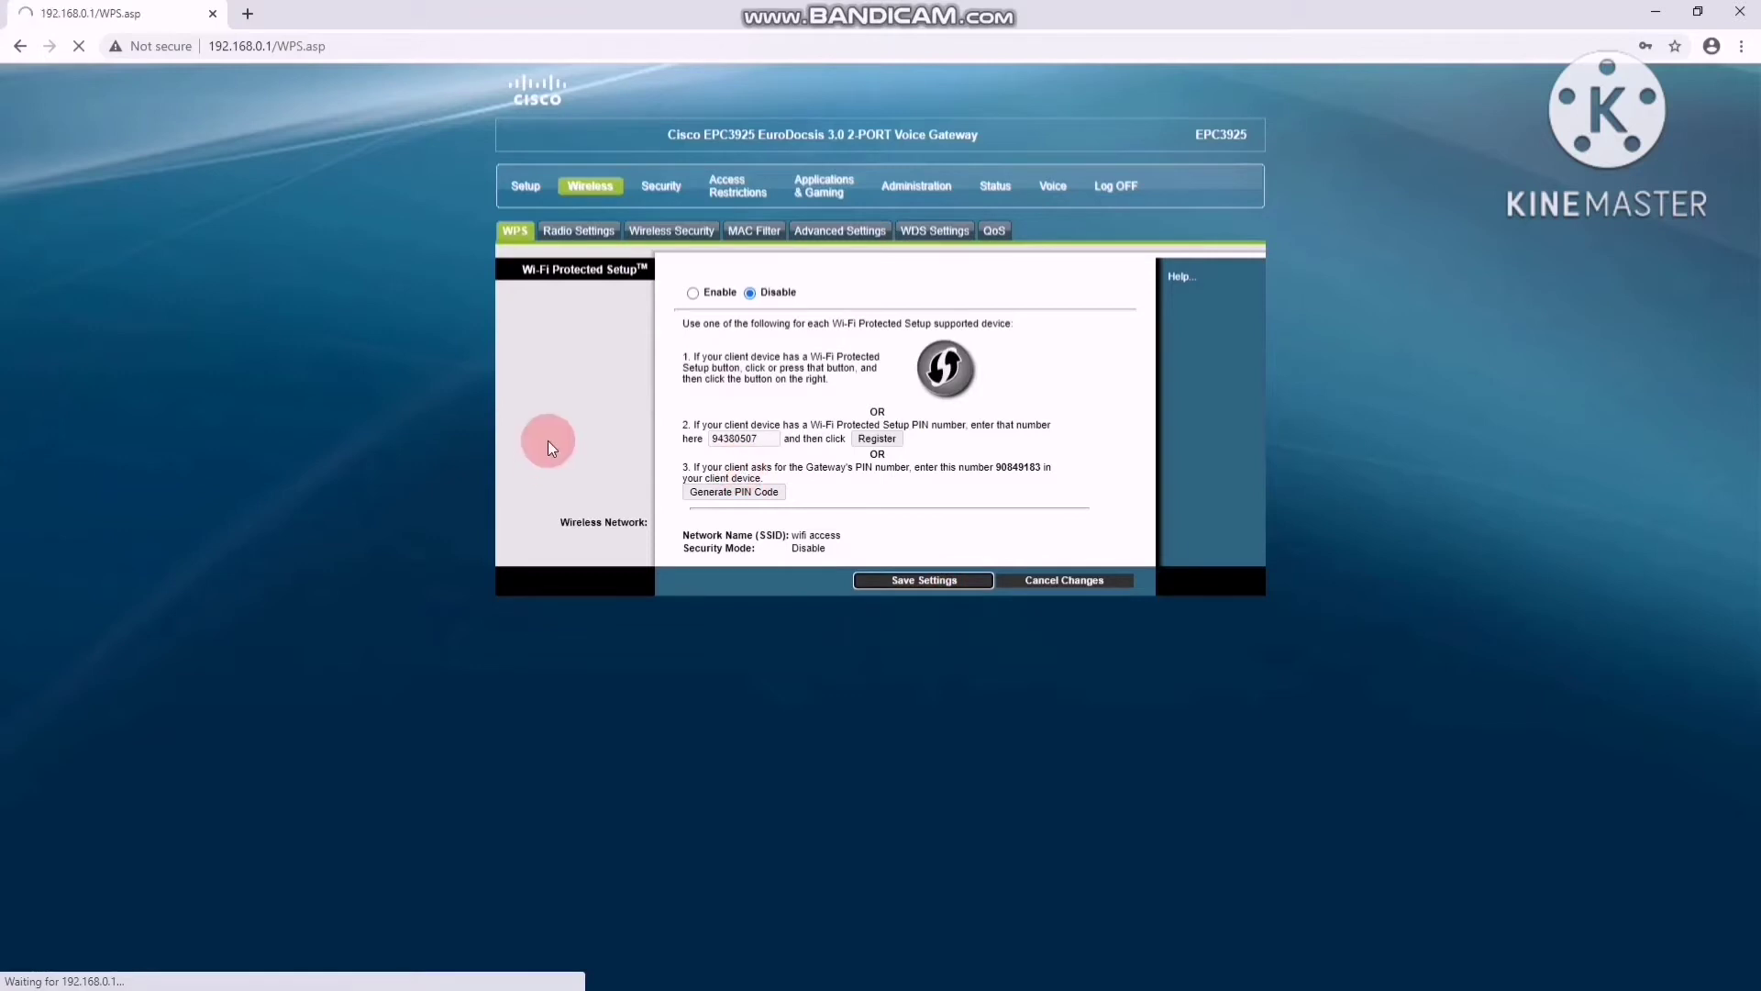
Step: In the radio settings, select B/G/N Mixed network mode, the 2.4GHz radio band and the Standard - 20 MHz channel width
click(595, 231)
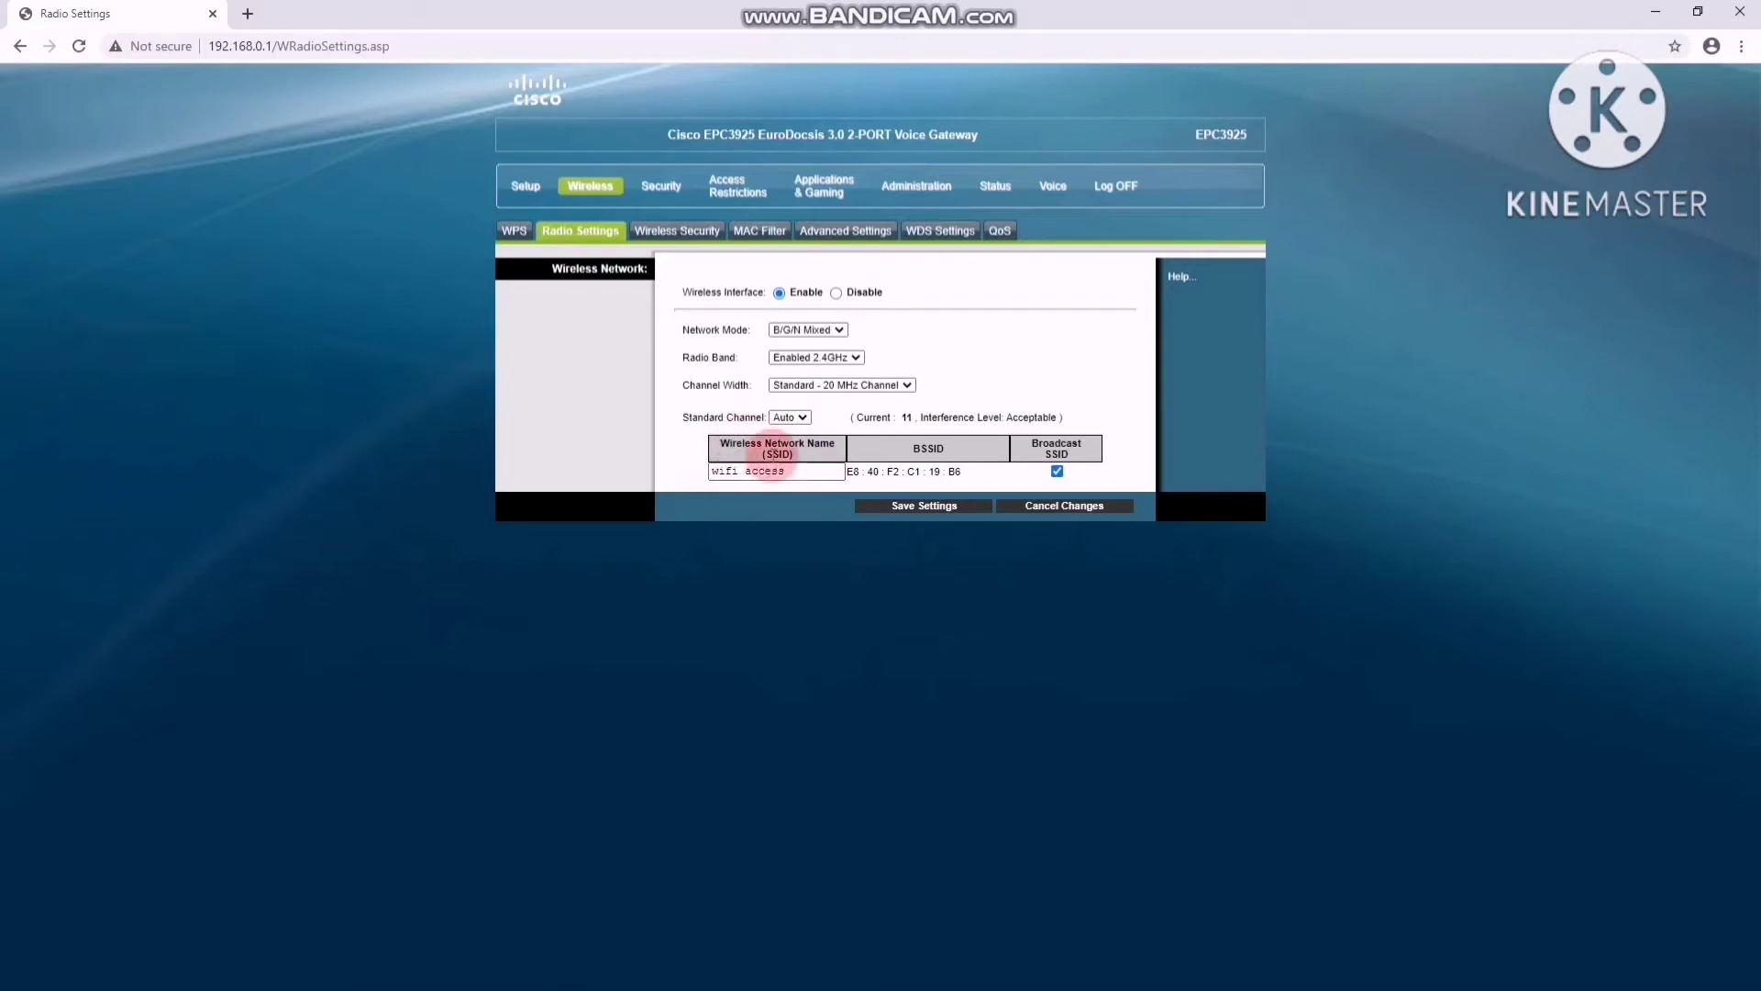
click(840, 331)
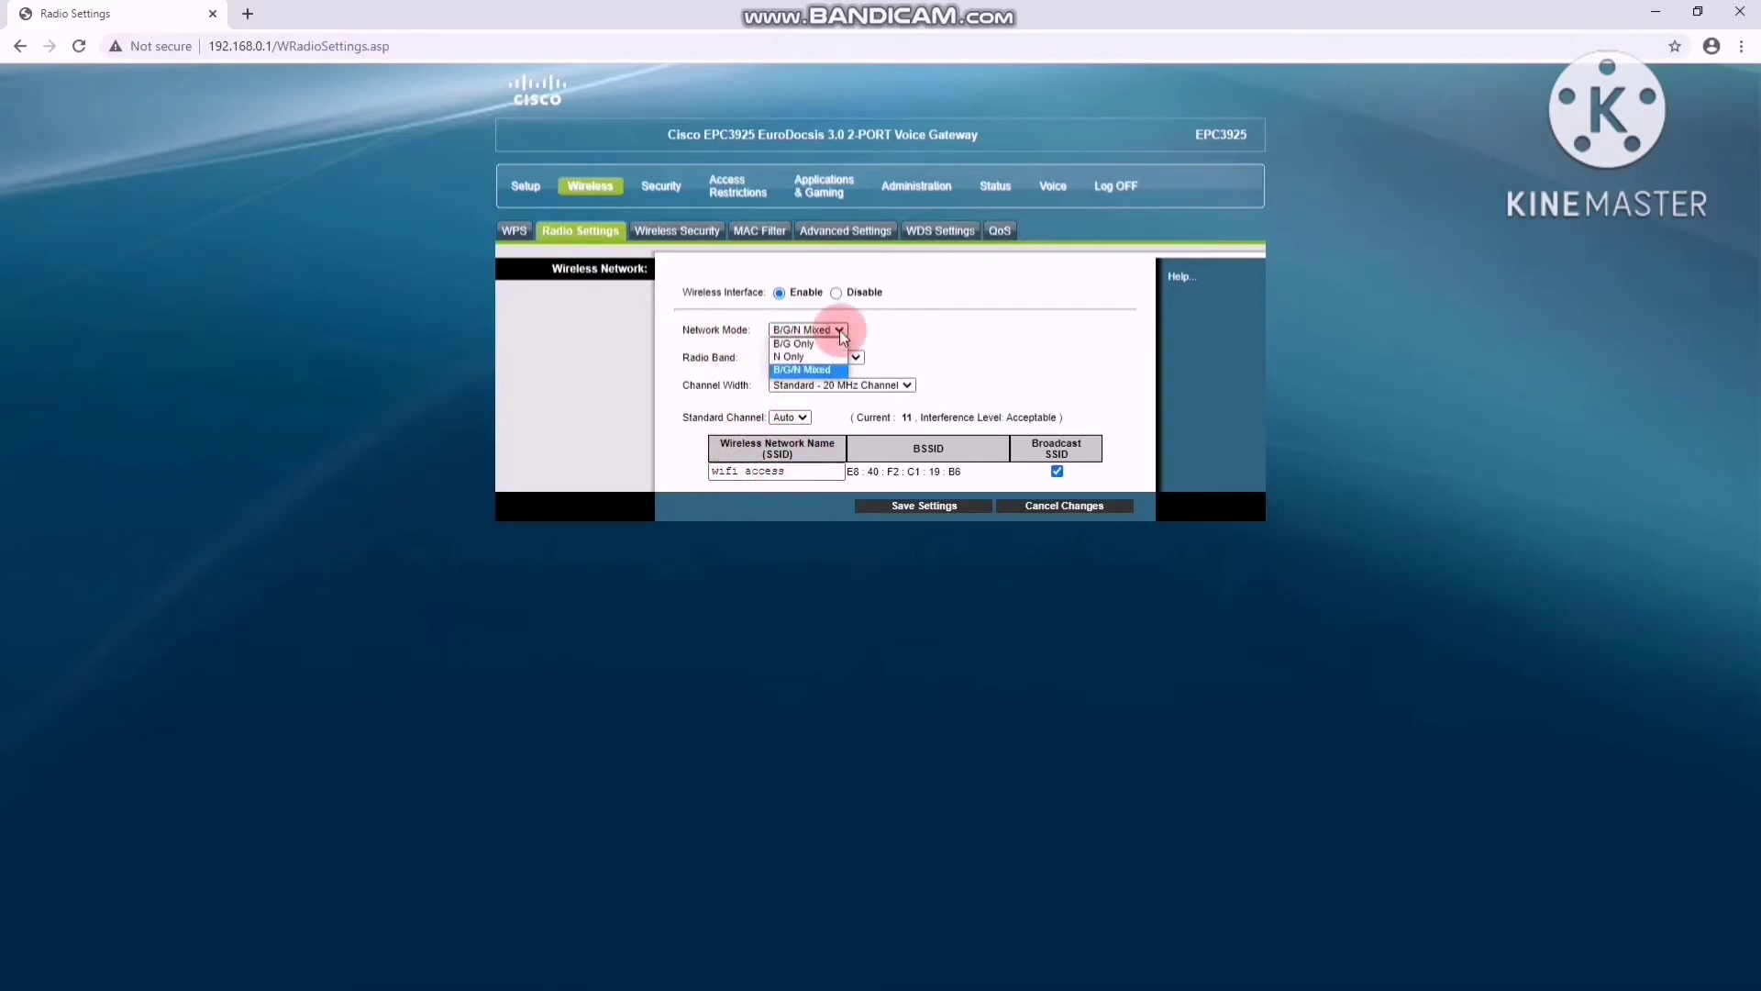
click(783, 370)
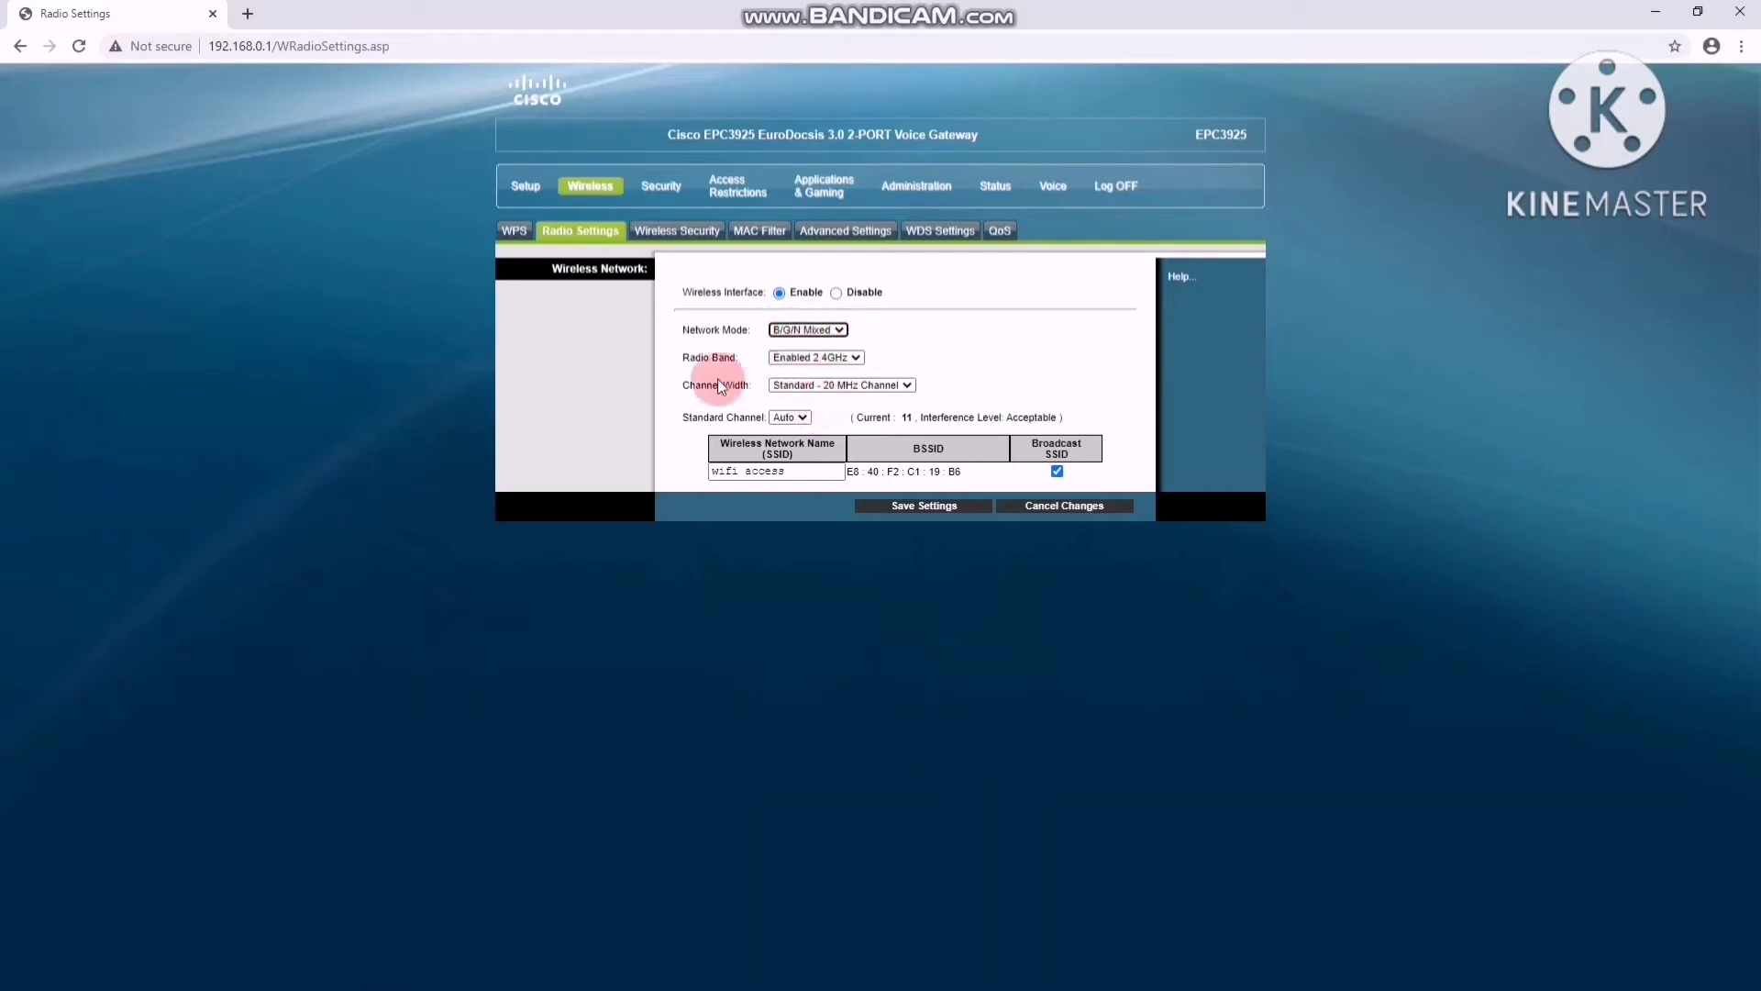
click(830, 357)
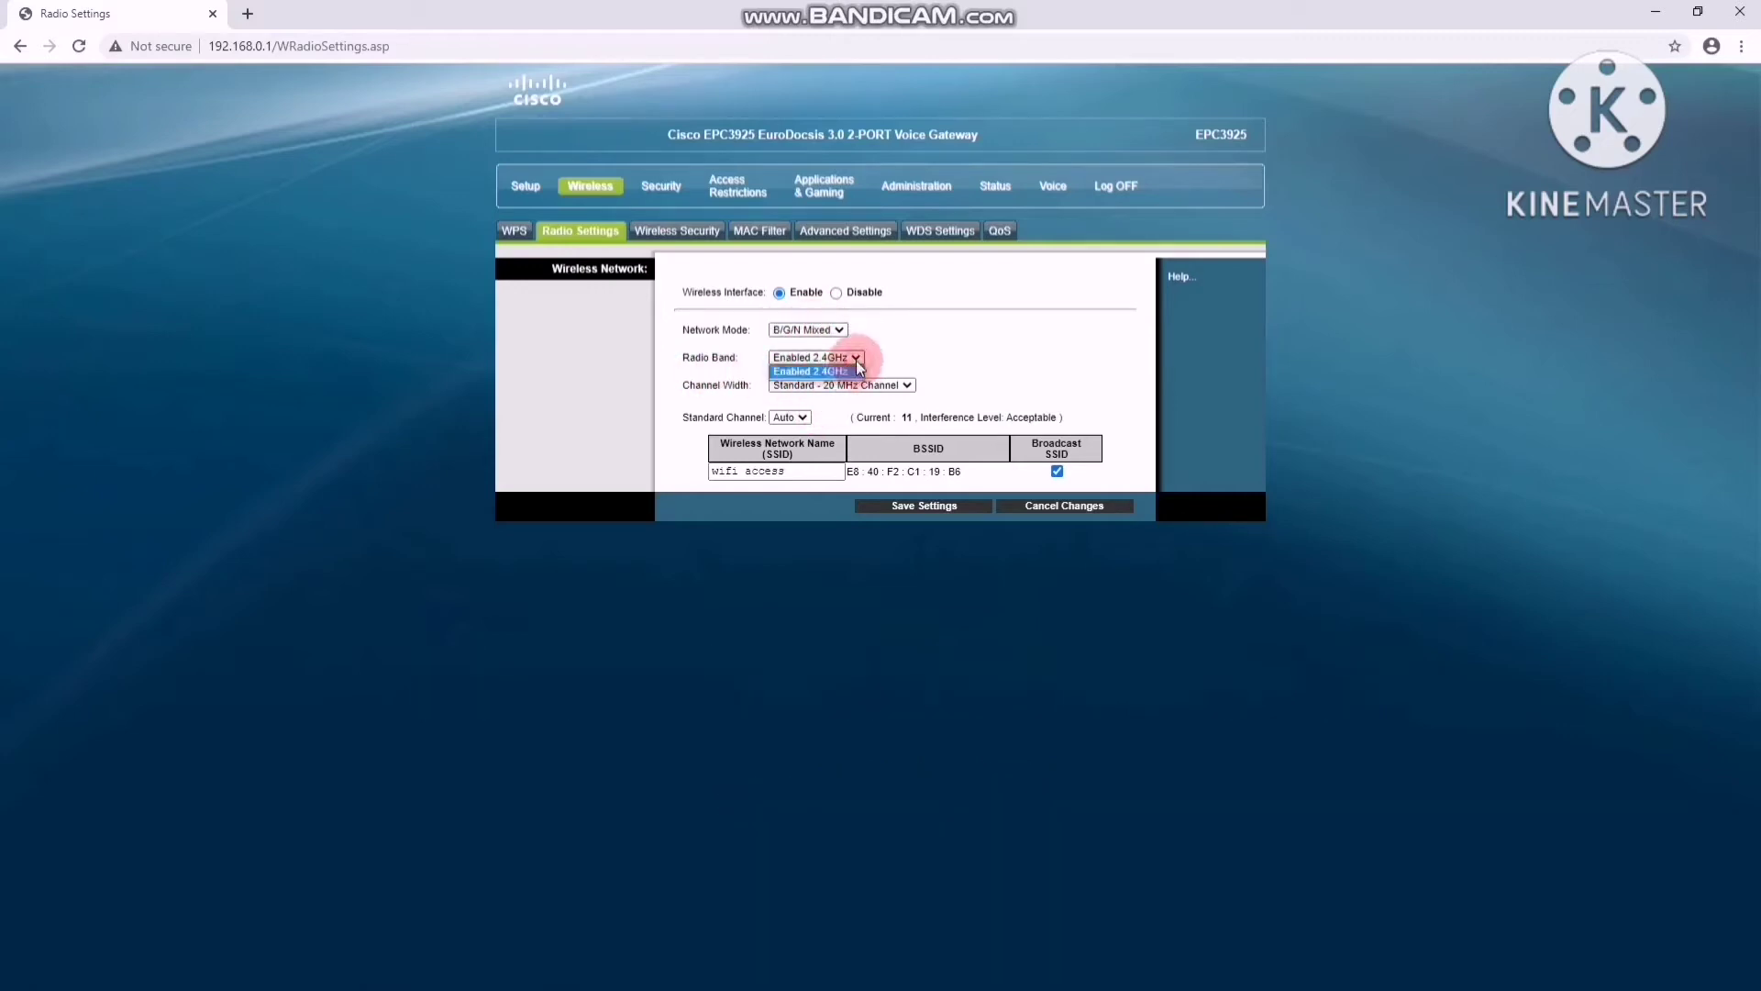
click(804, 379)
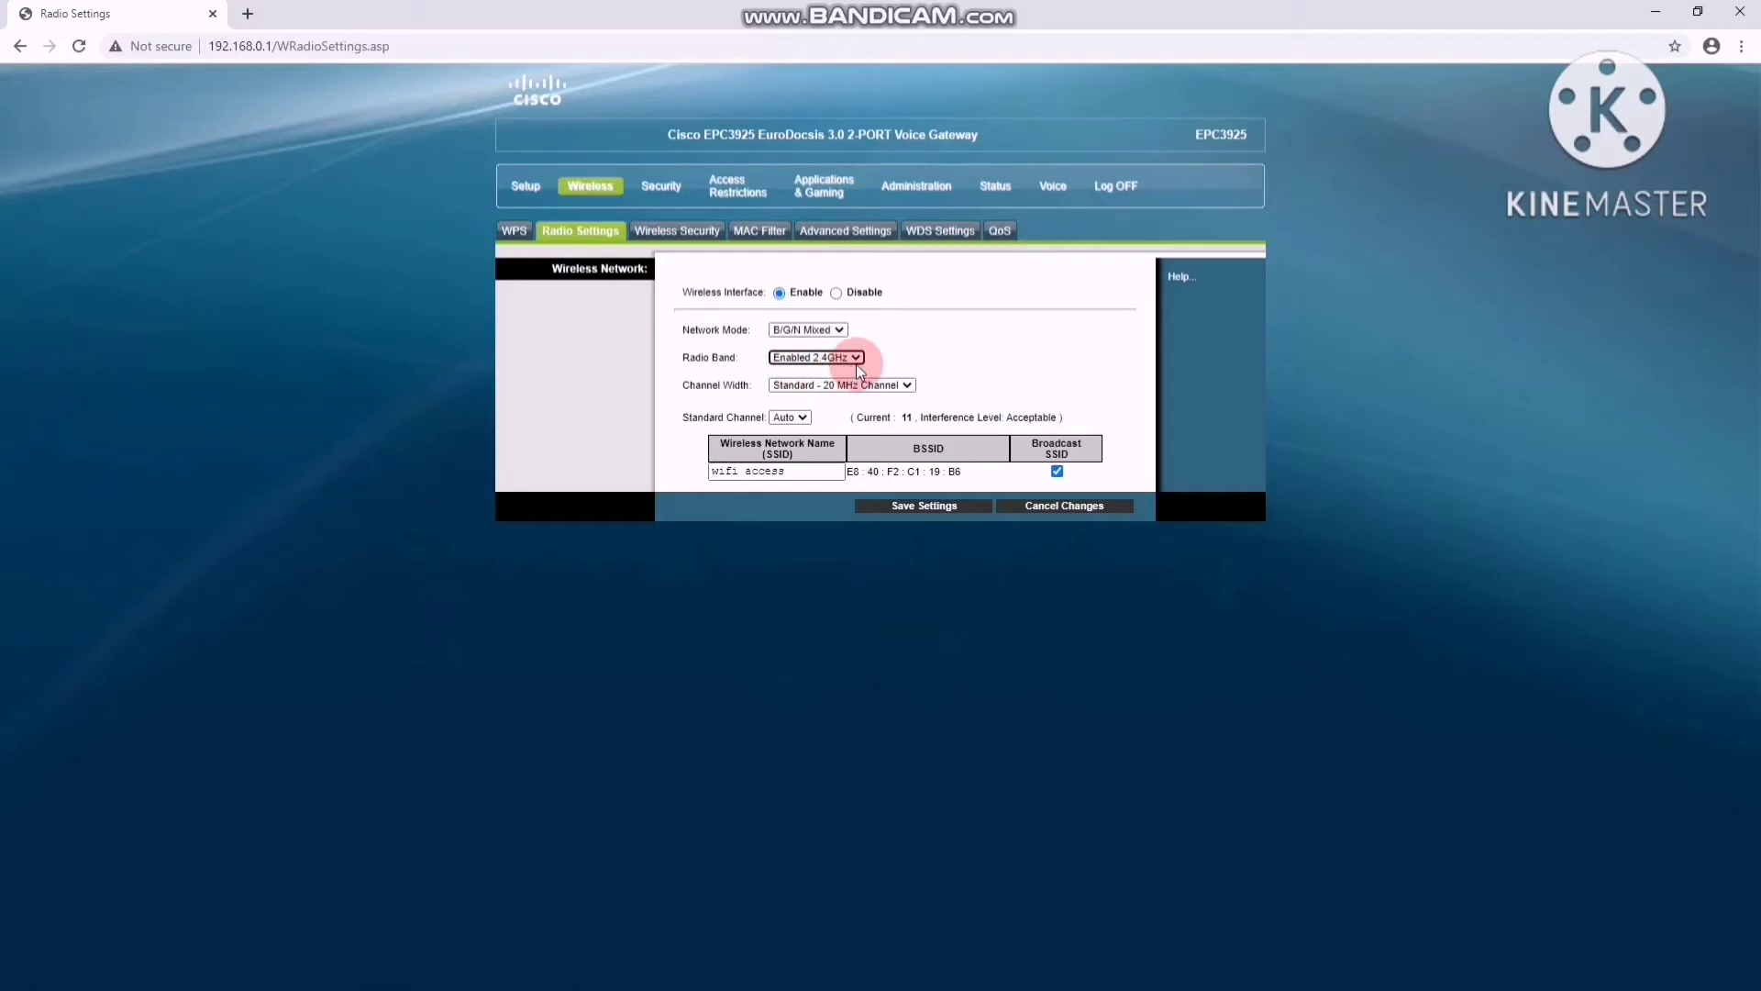
click(908, 386)
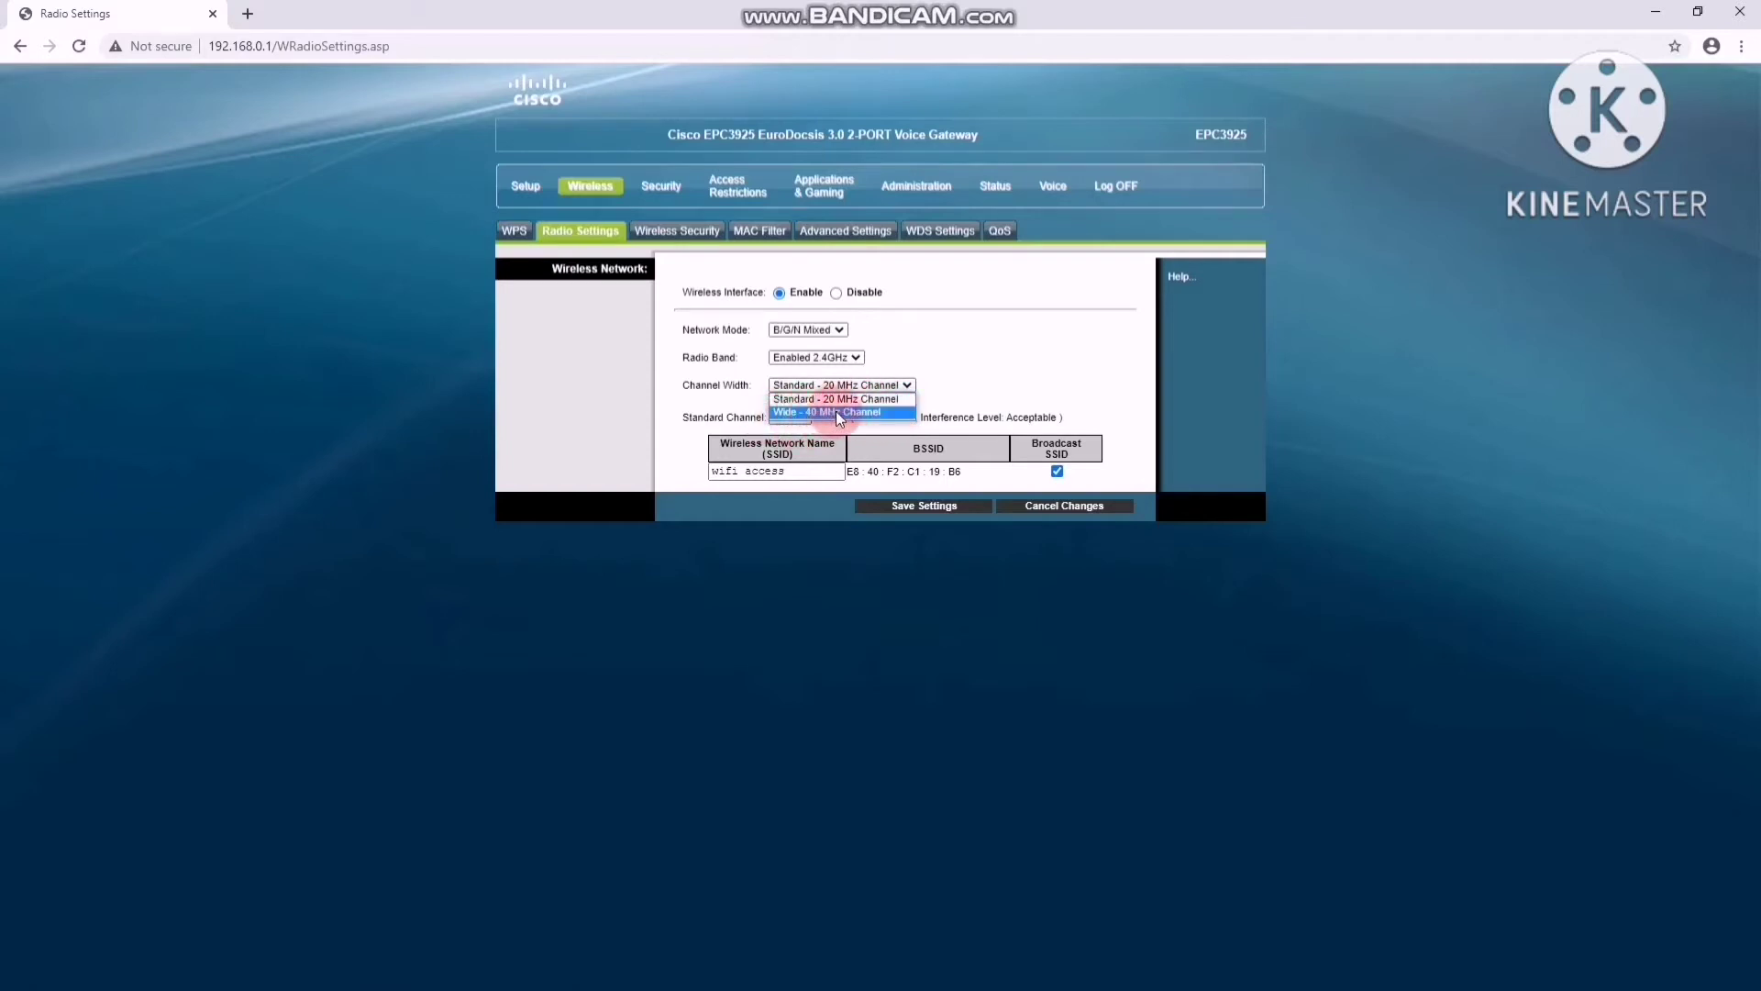
click(876, 399)
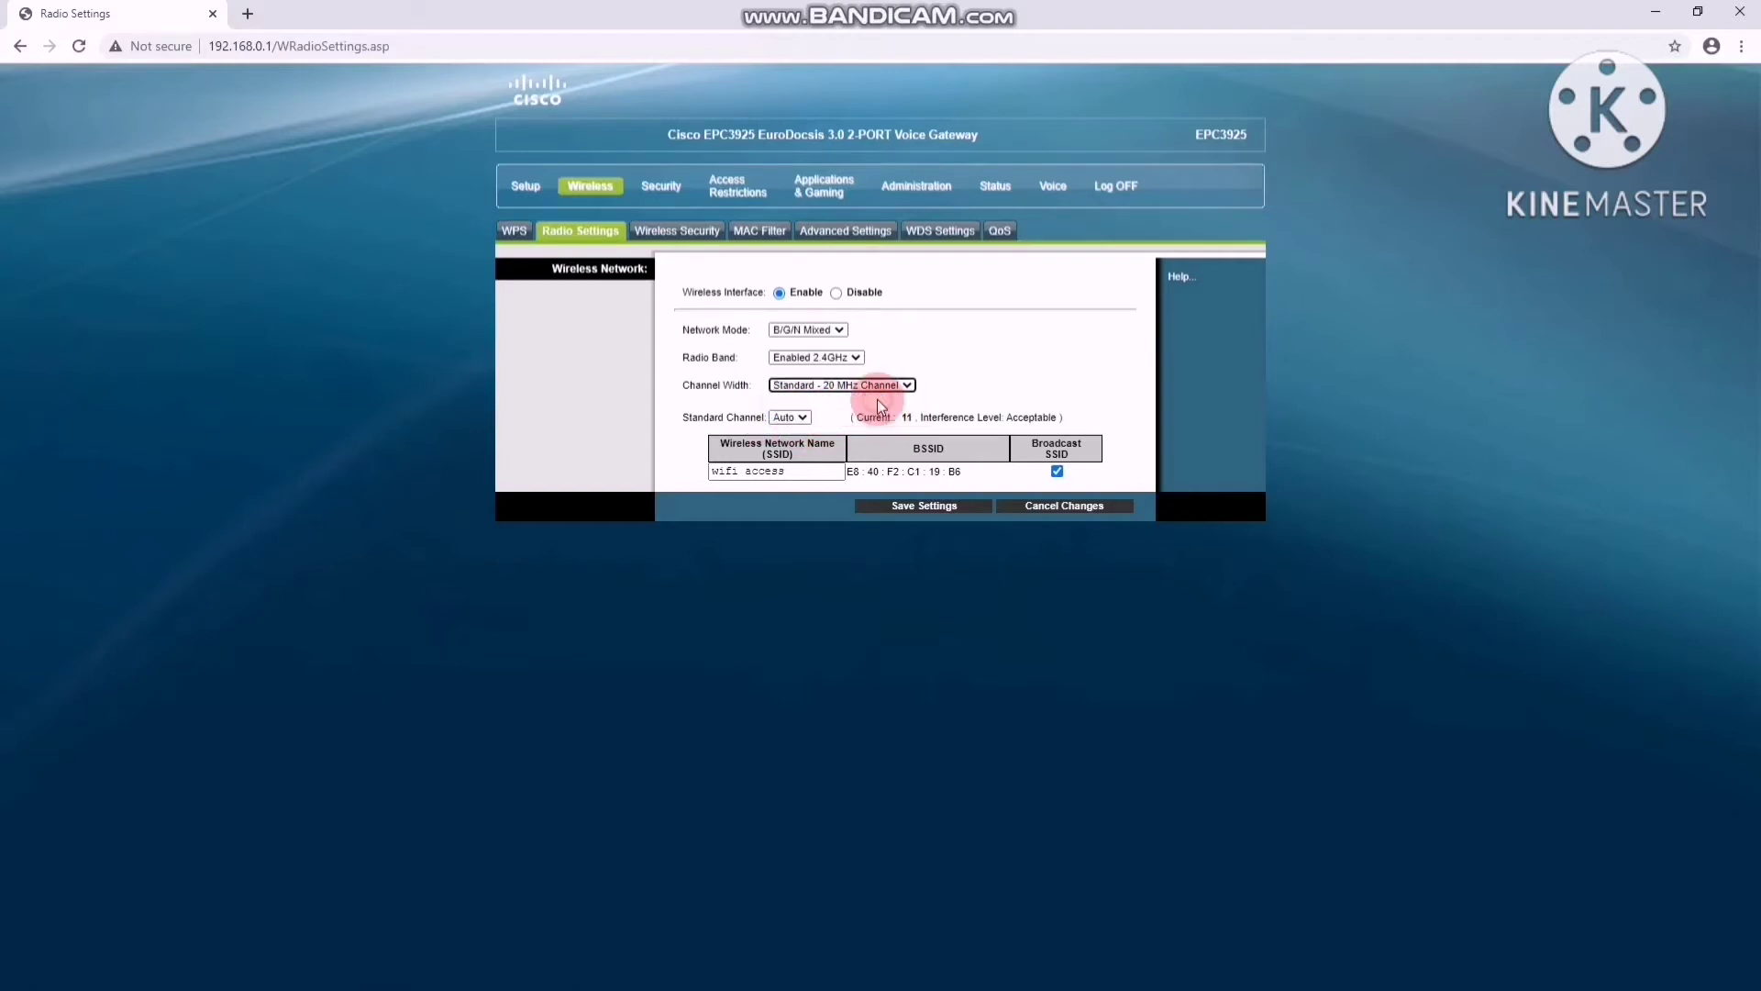
Step: Set the standard channel to 11 and save the radio settings
click(791, 417)
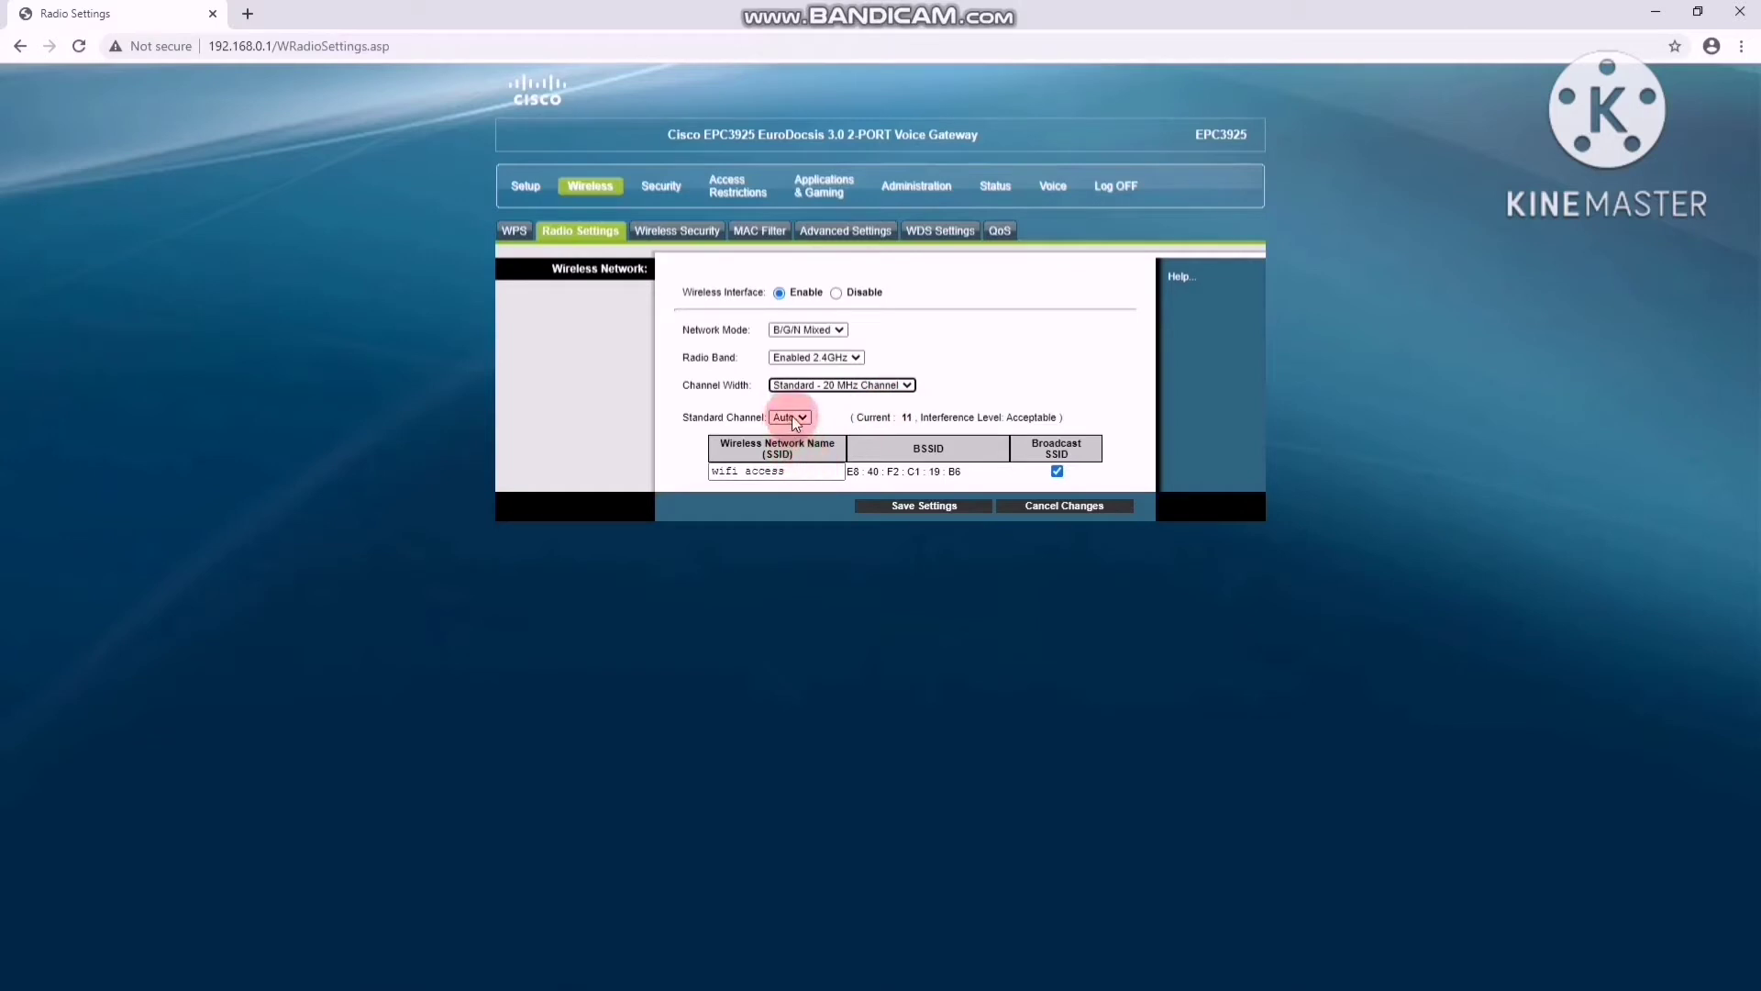
click(794, 419)
click(800, 419)
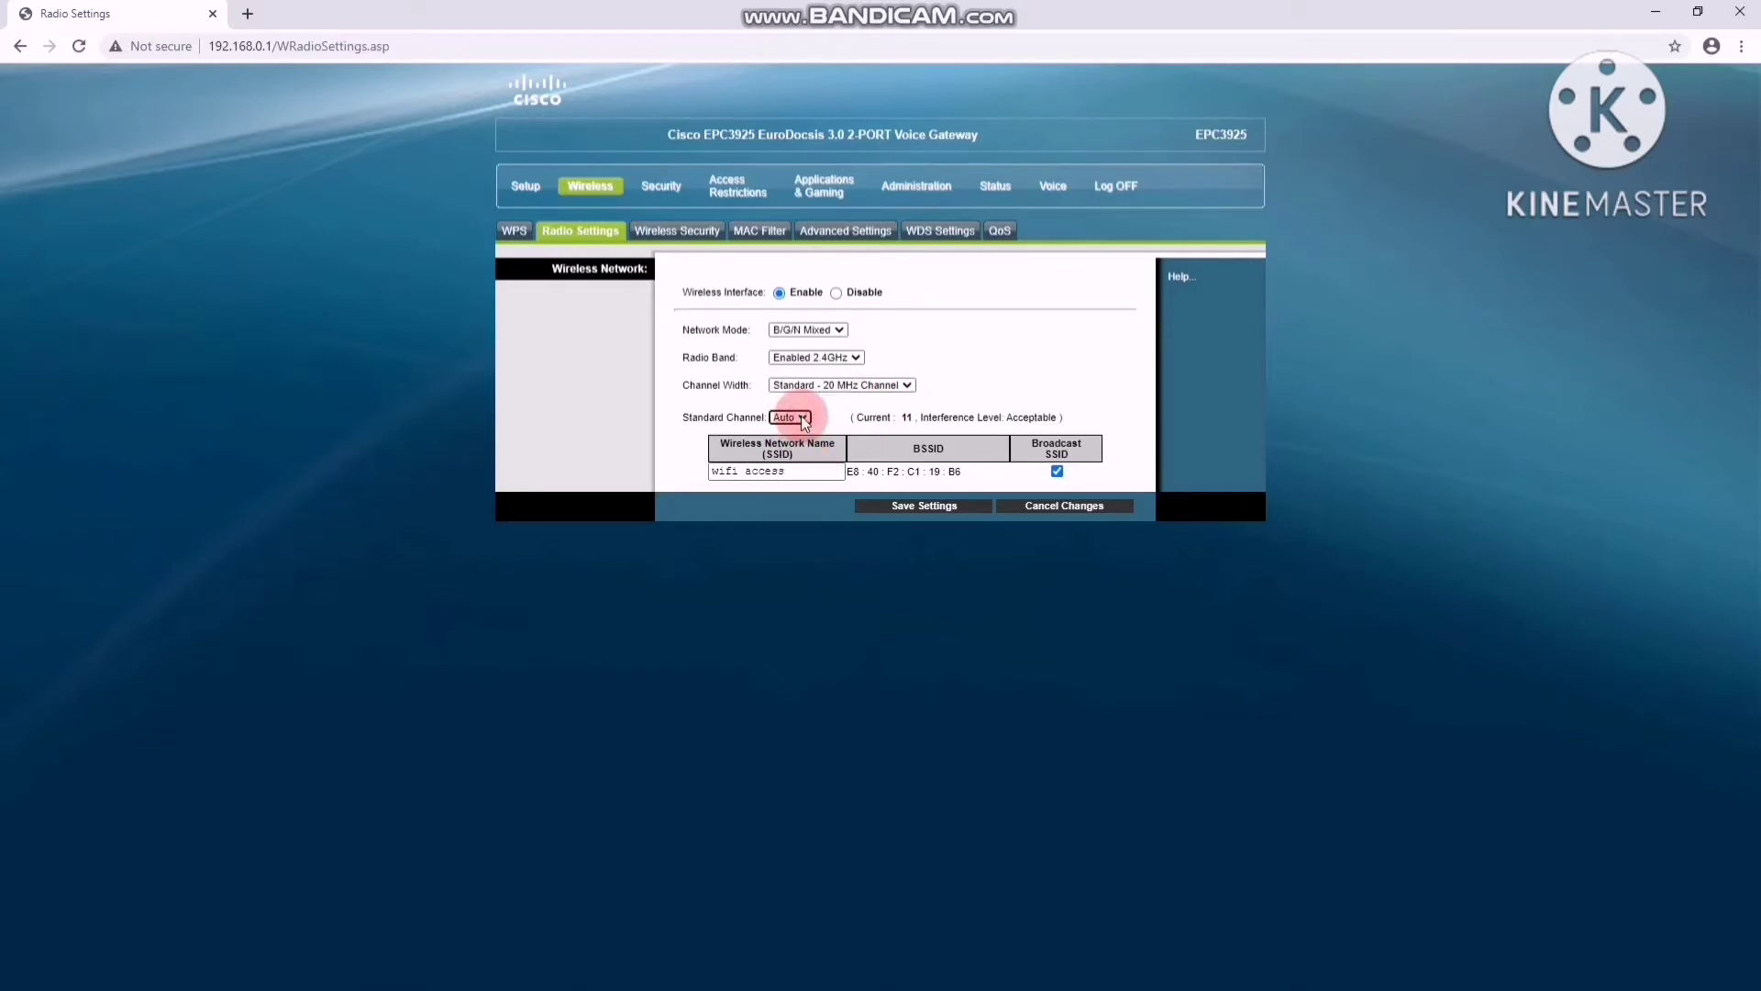
click(803, 422)
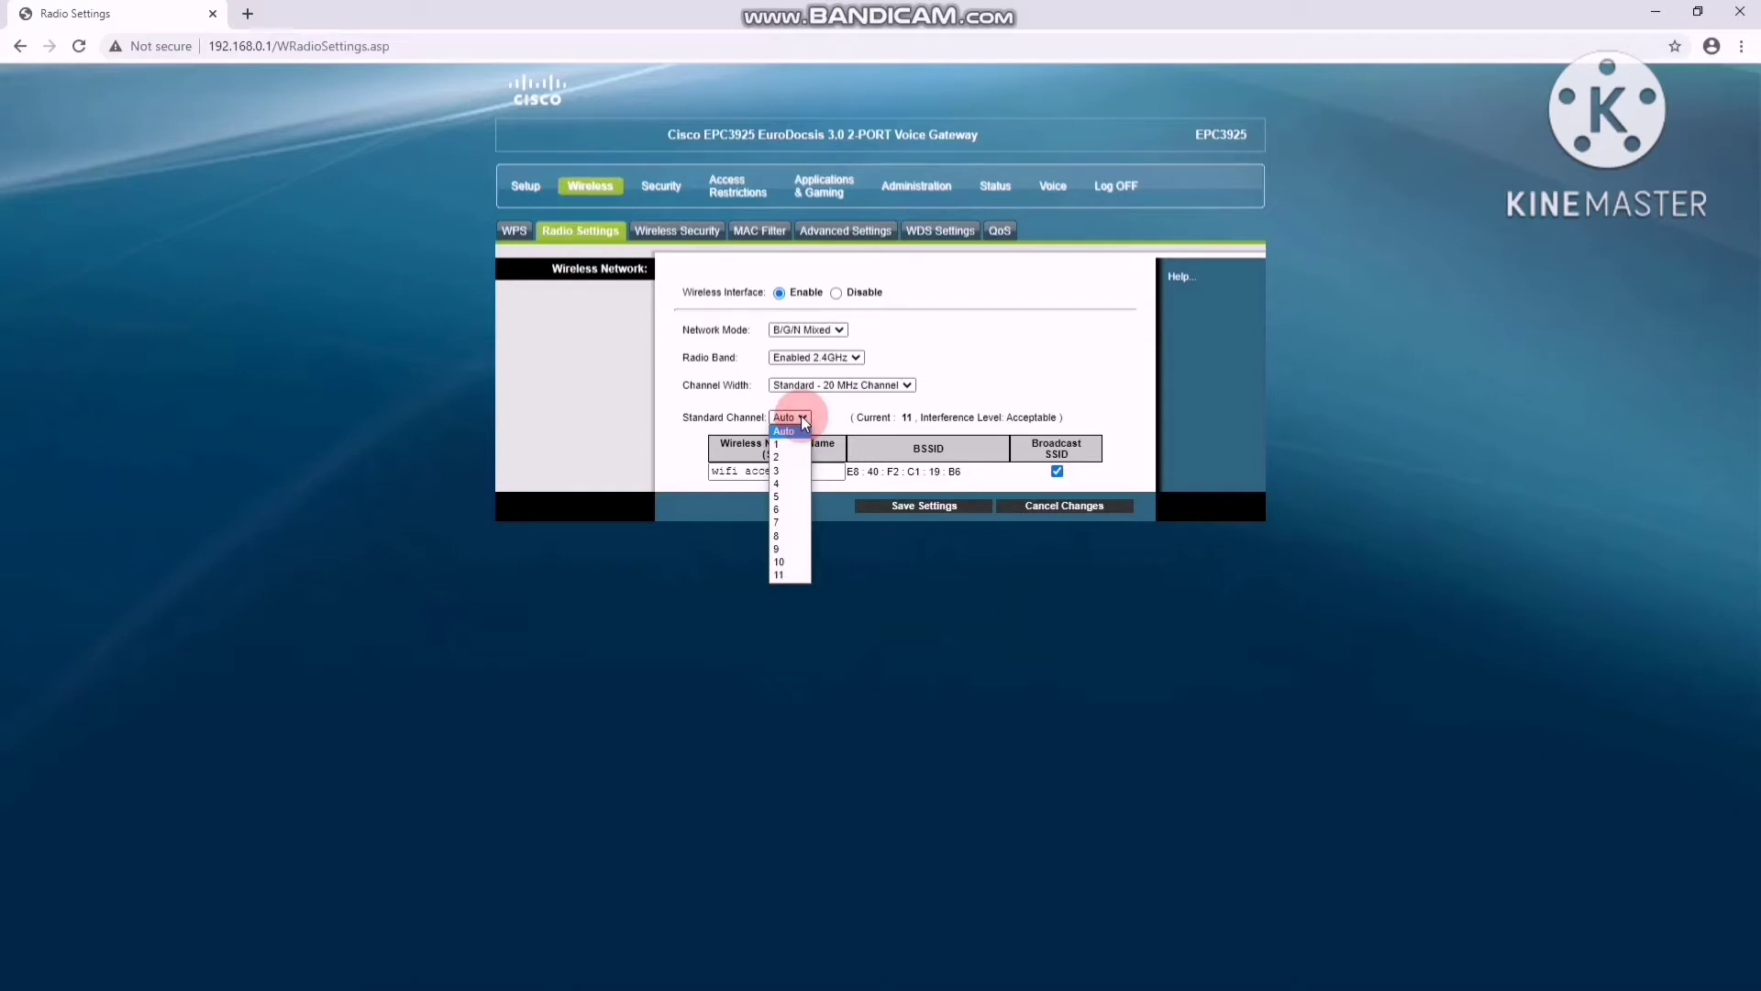
drag(805, 423, 782, 582)
drag(800, 520, 781, 576)
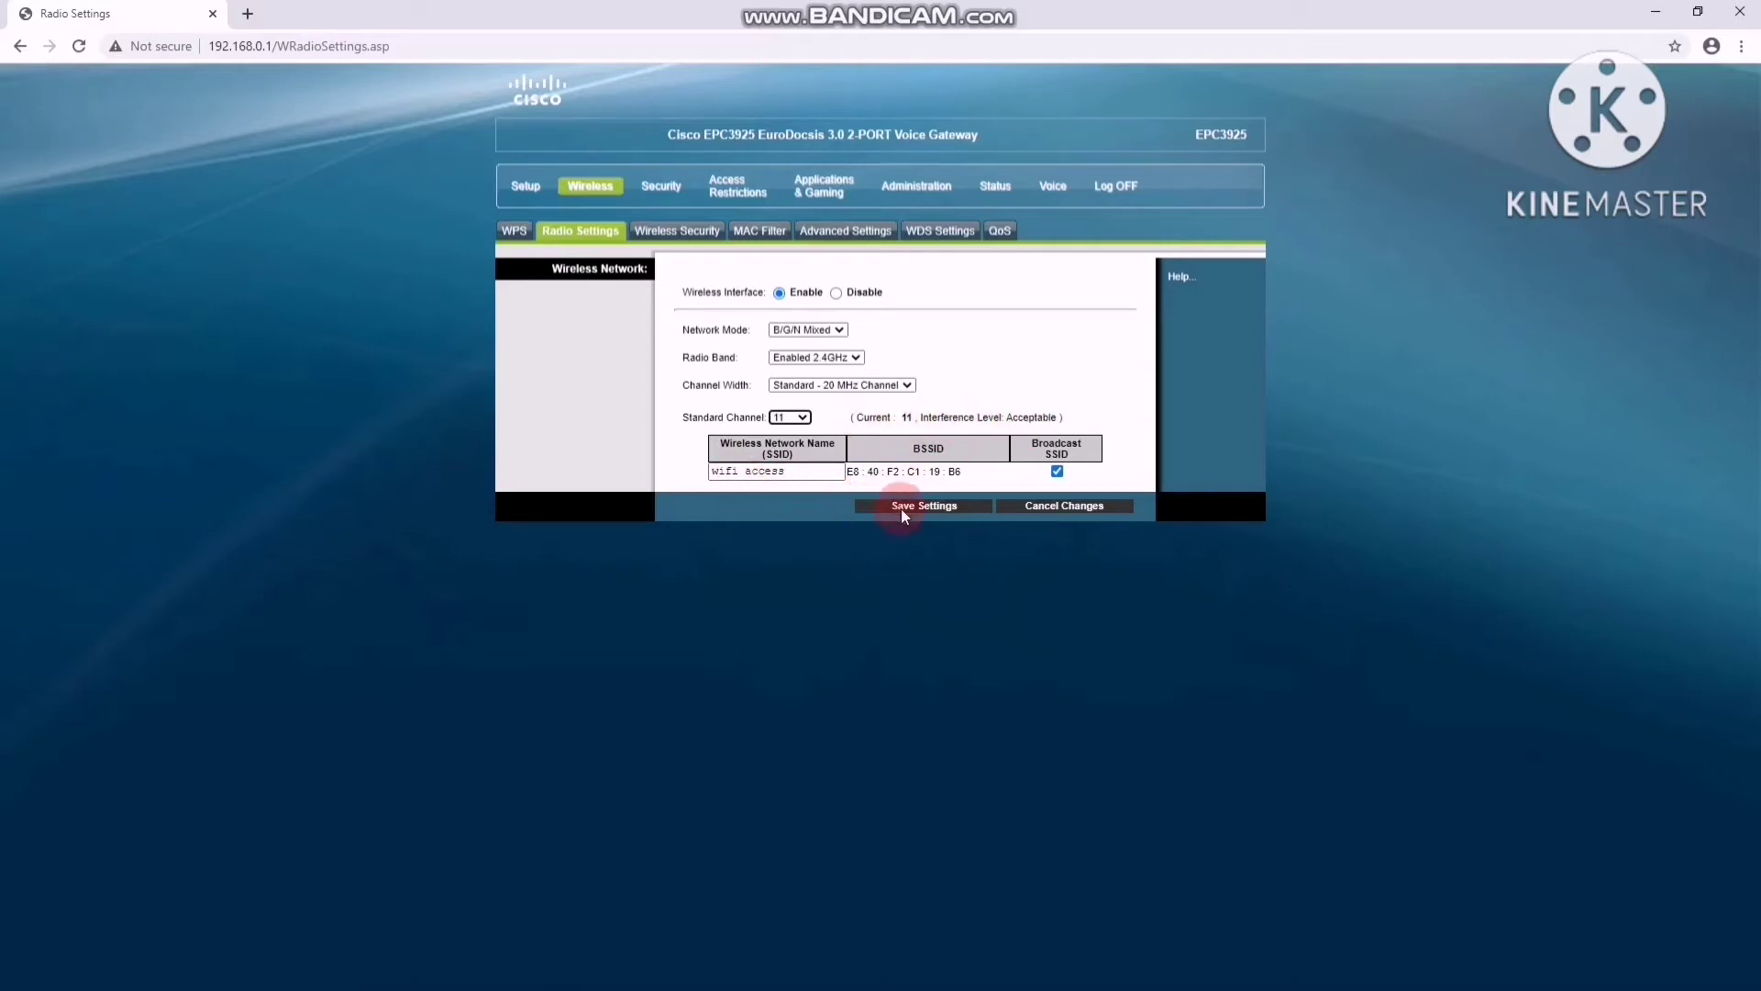
click(931, 506)
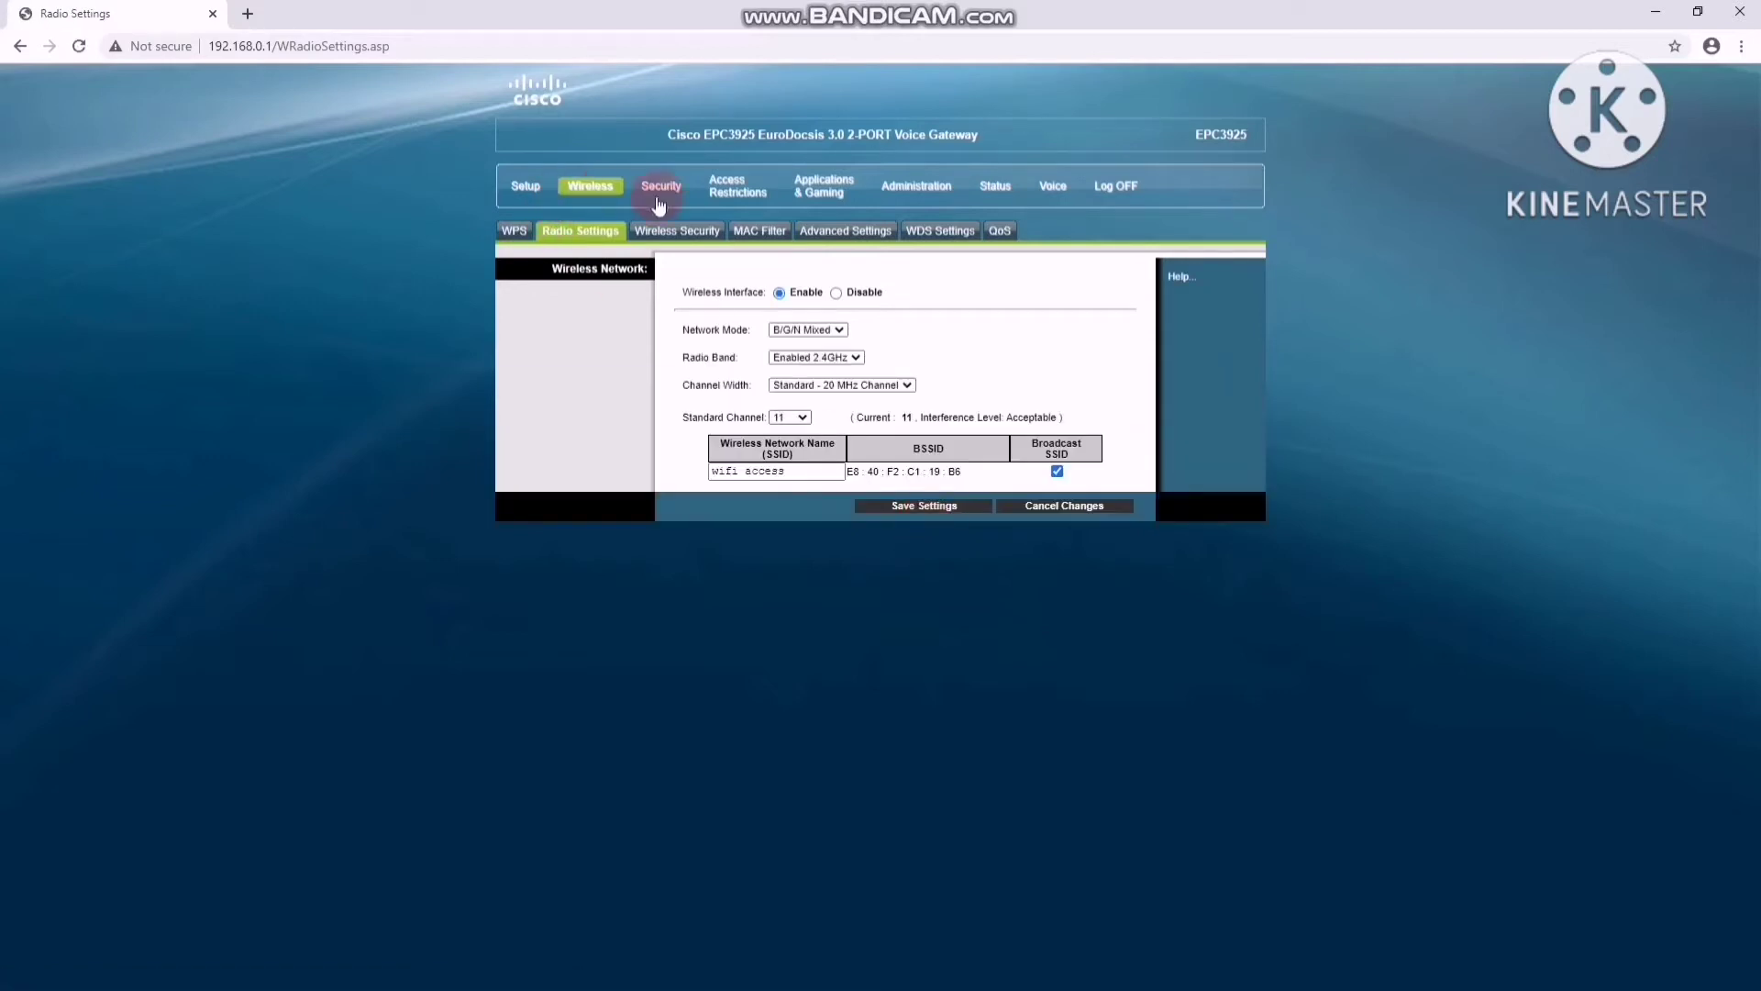
Step: Open the wireless security settings and examine the available security modes, keeping Disable selected
click(680, 231)
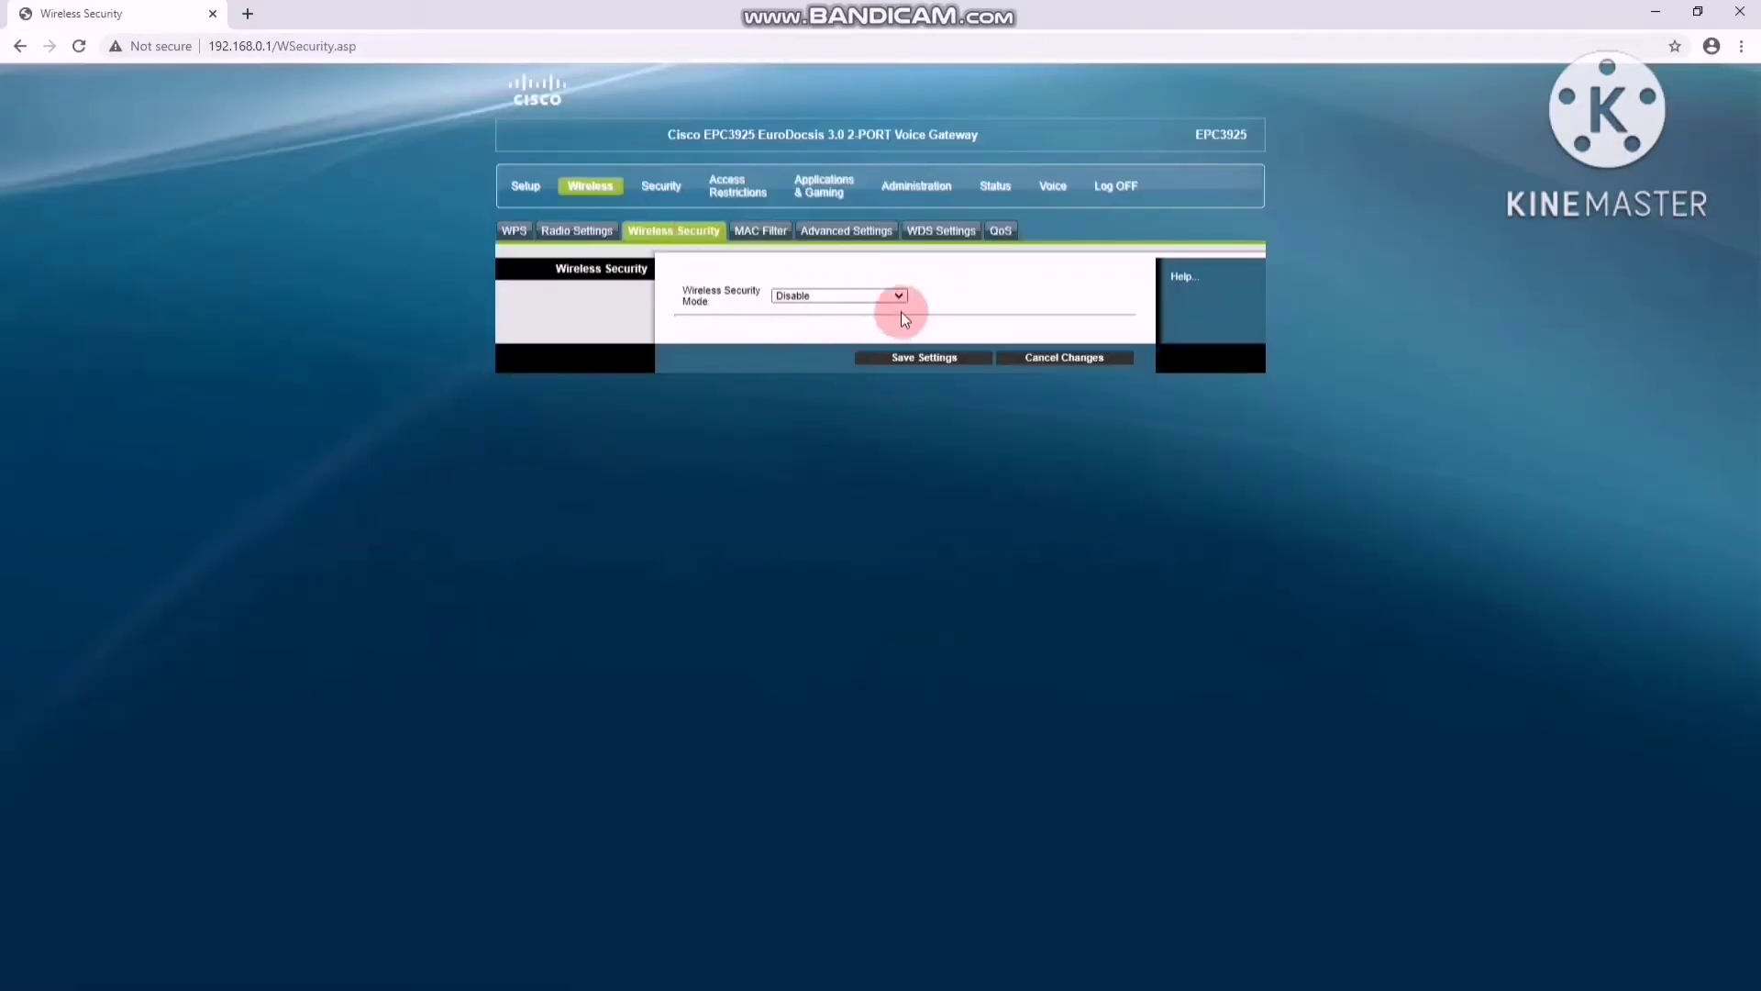
click(900, 292)
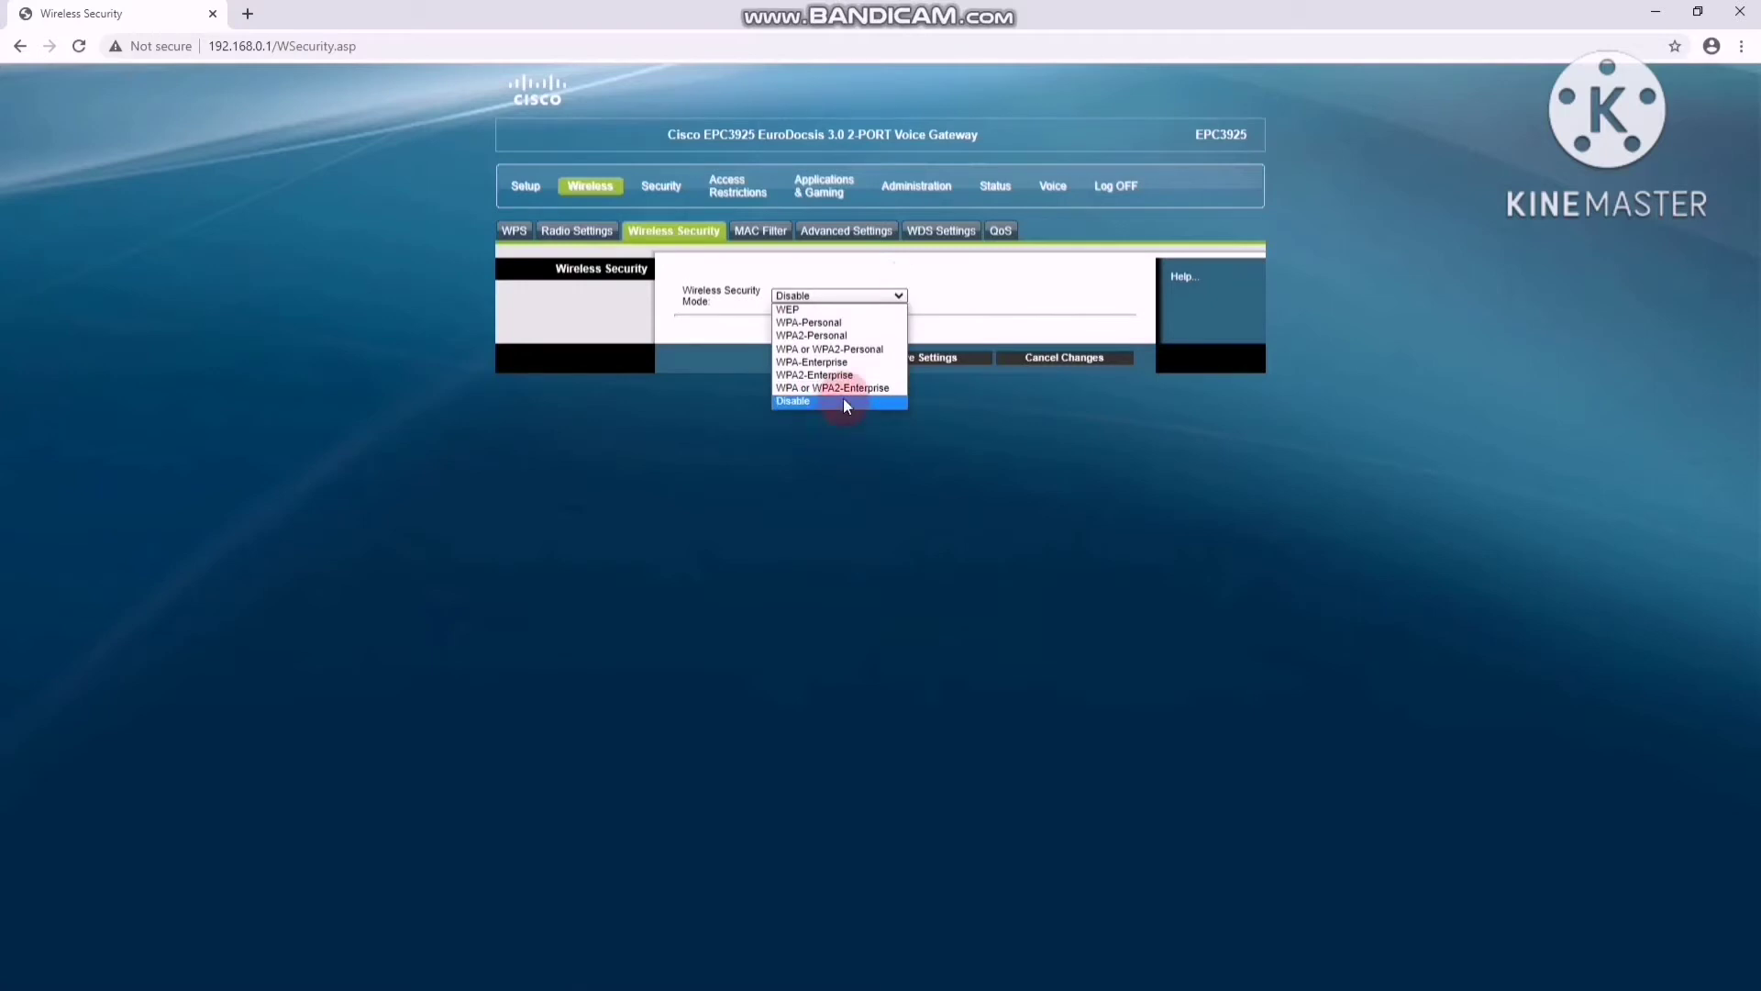
click(901, 297)
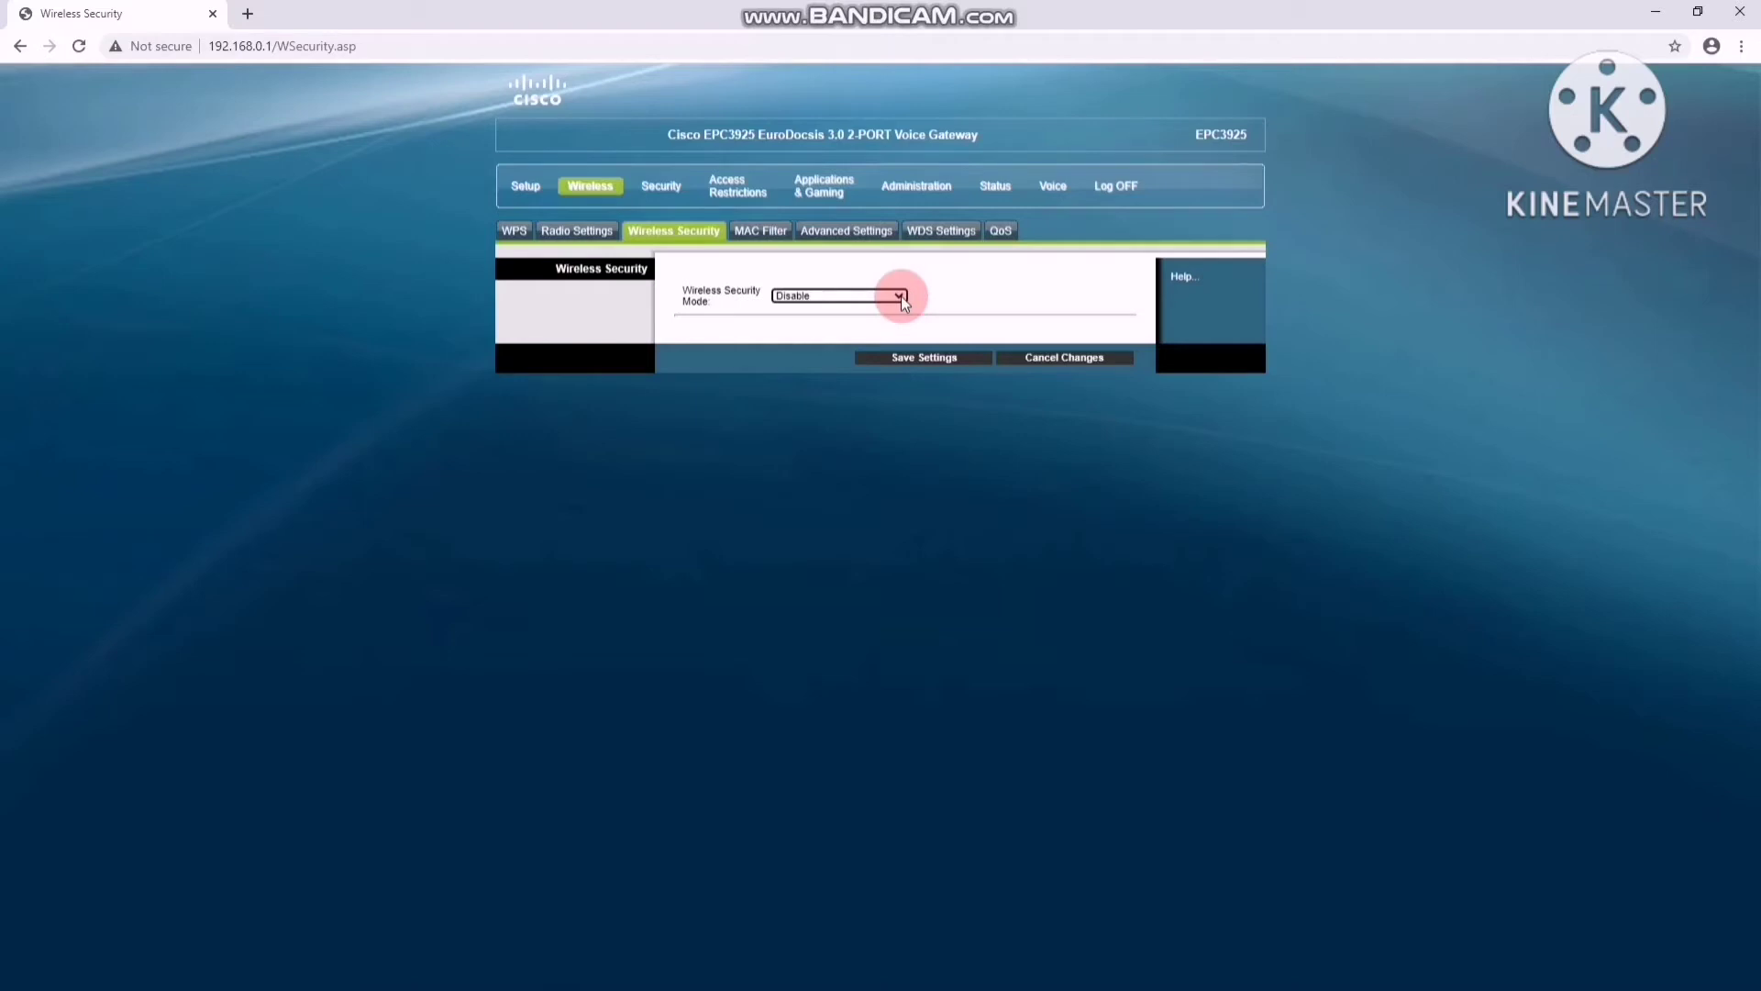
click(901, 297)
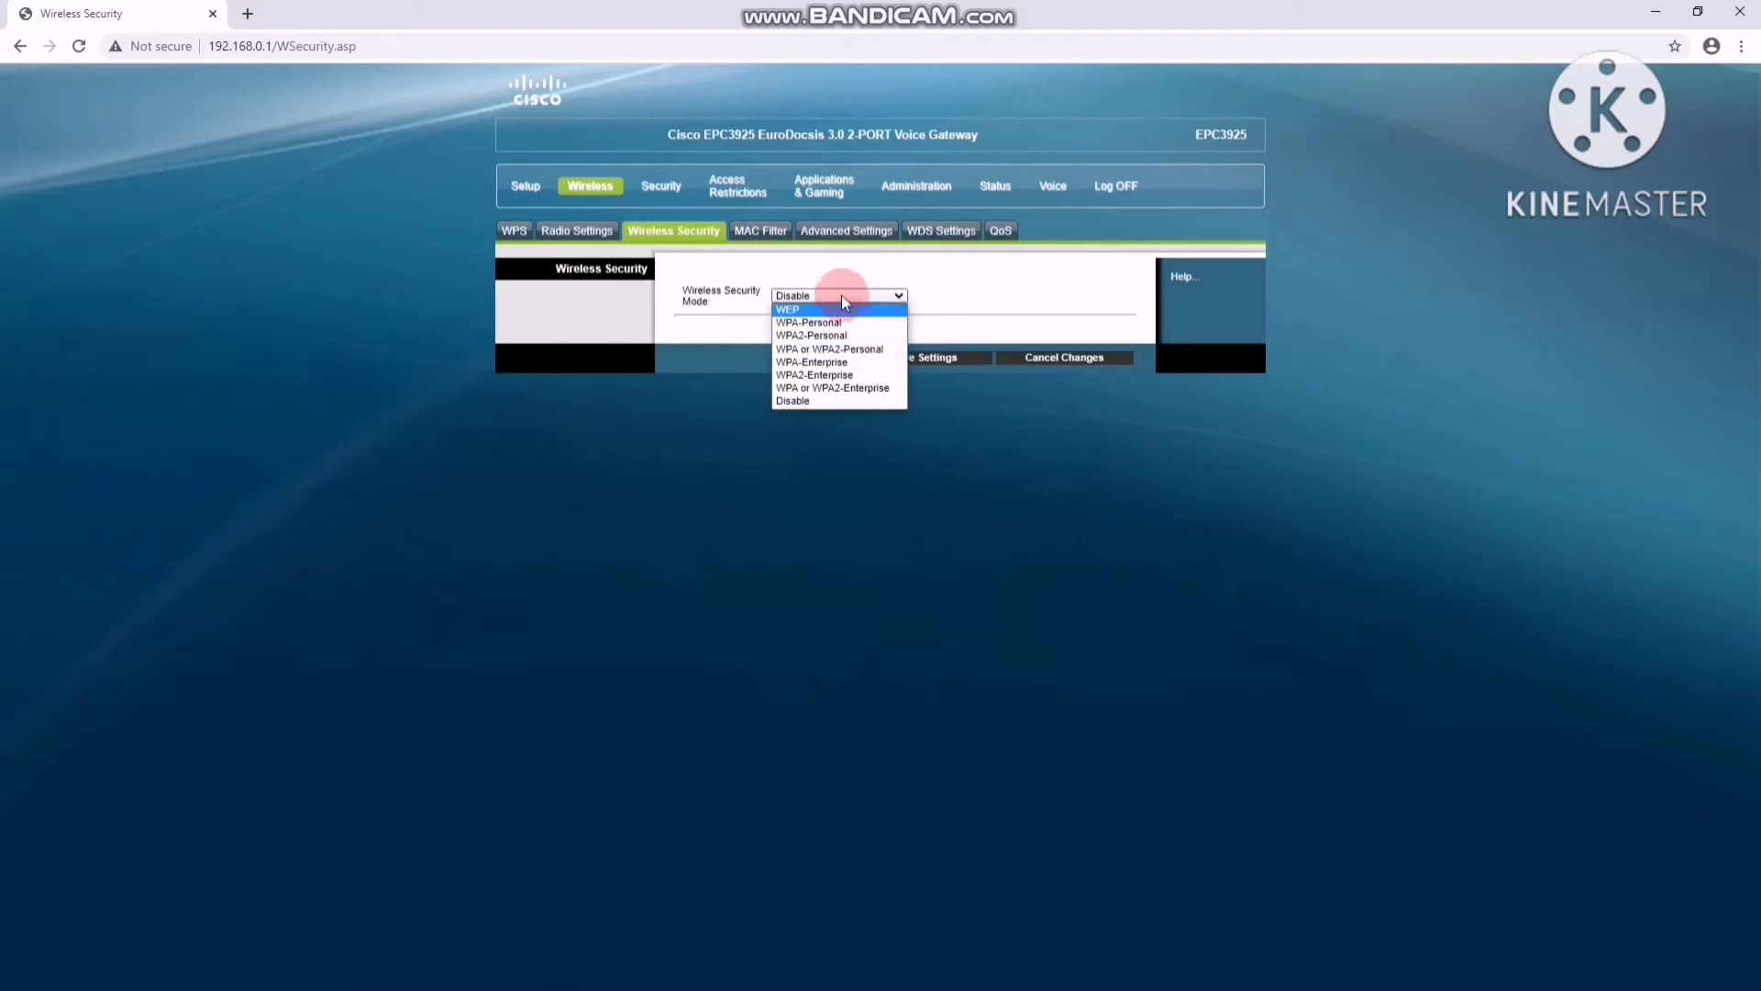
click(898, 298)
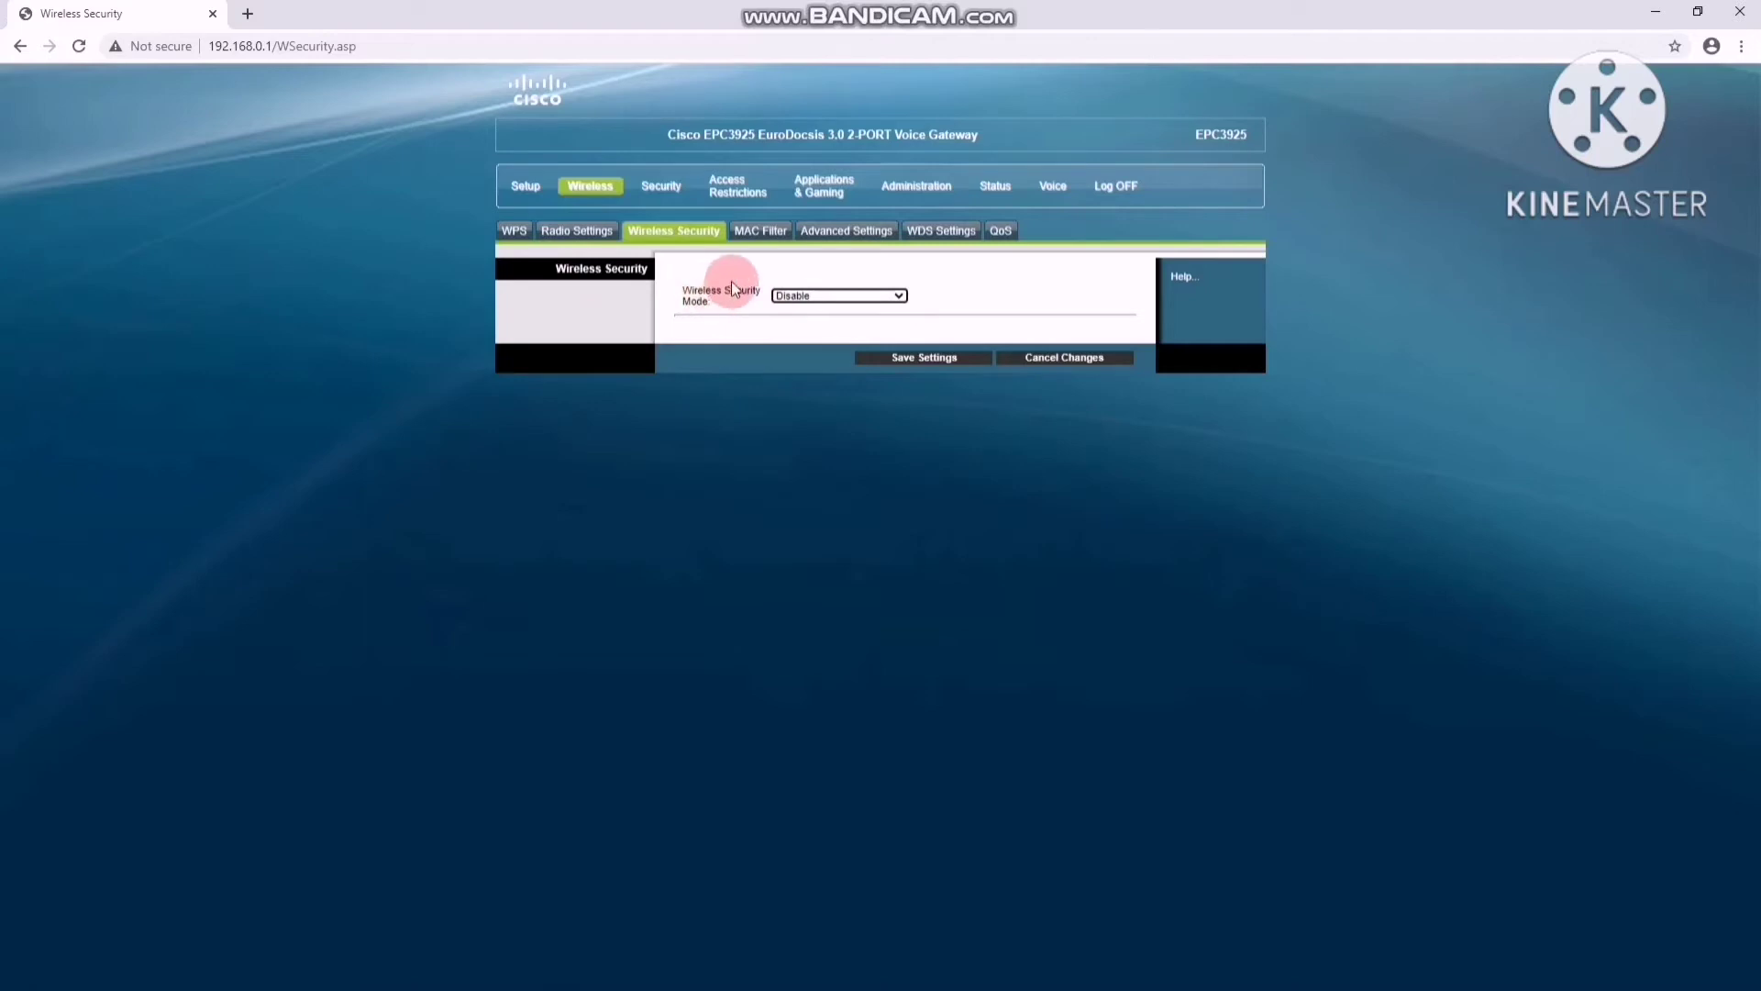
Step: Examine the wireless MAC filter, the advanced settings with their transmission rate options, the WDS settings and the QoS settings
click(756, 241)
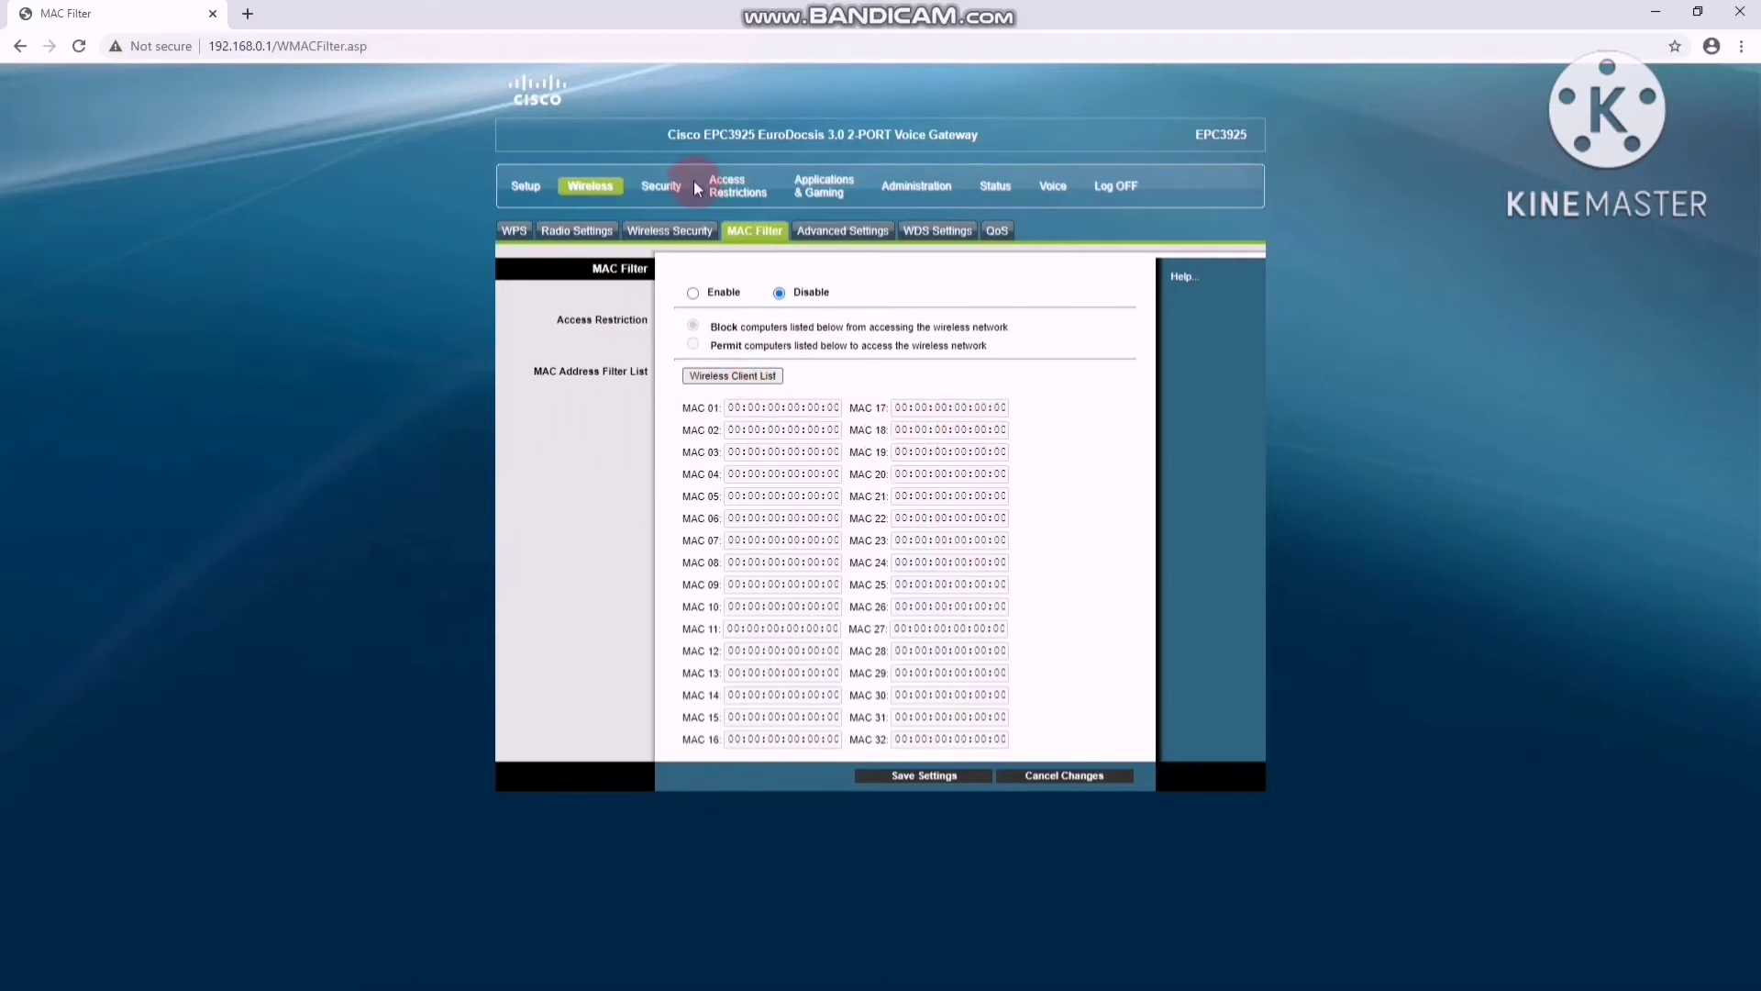
click(852, 233)
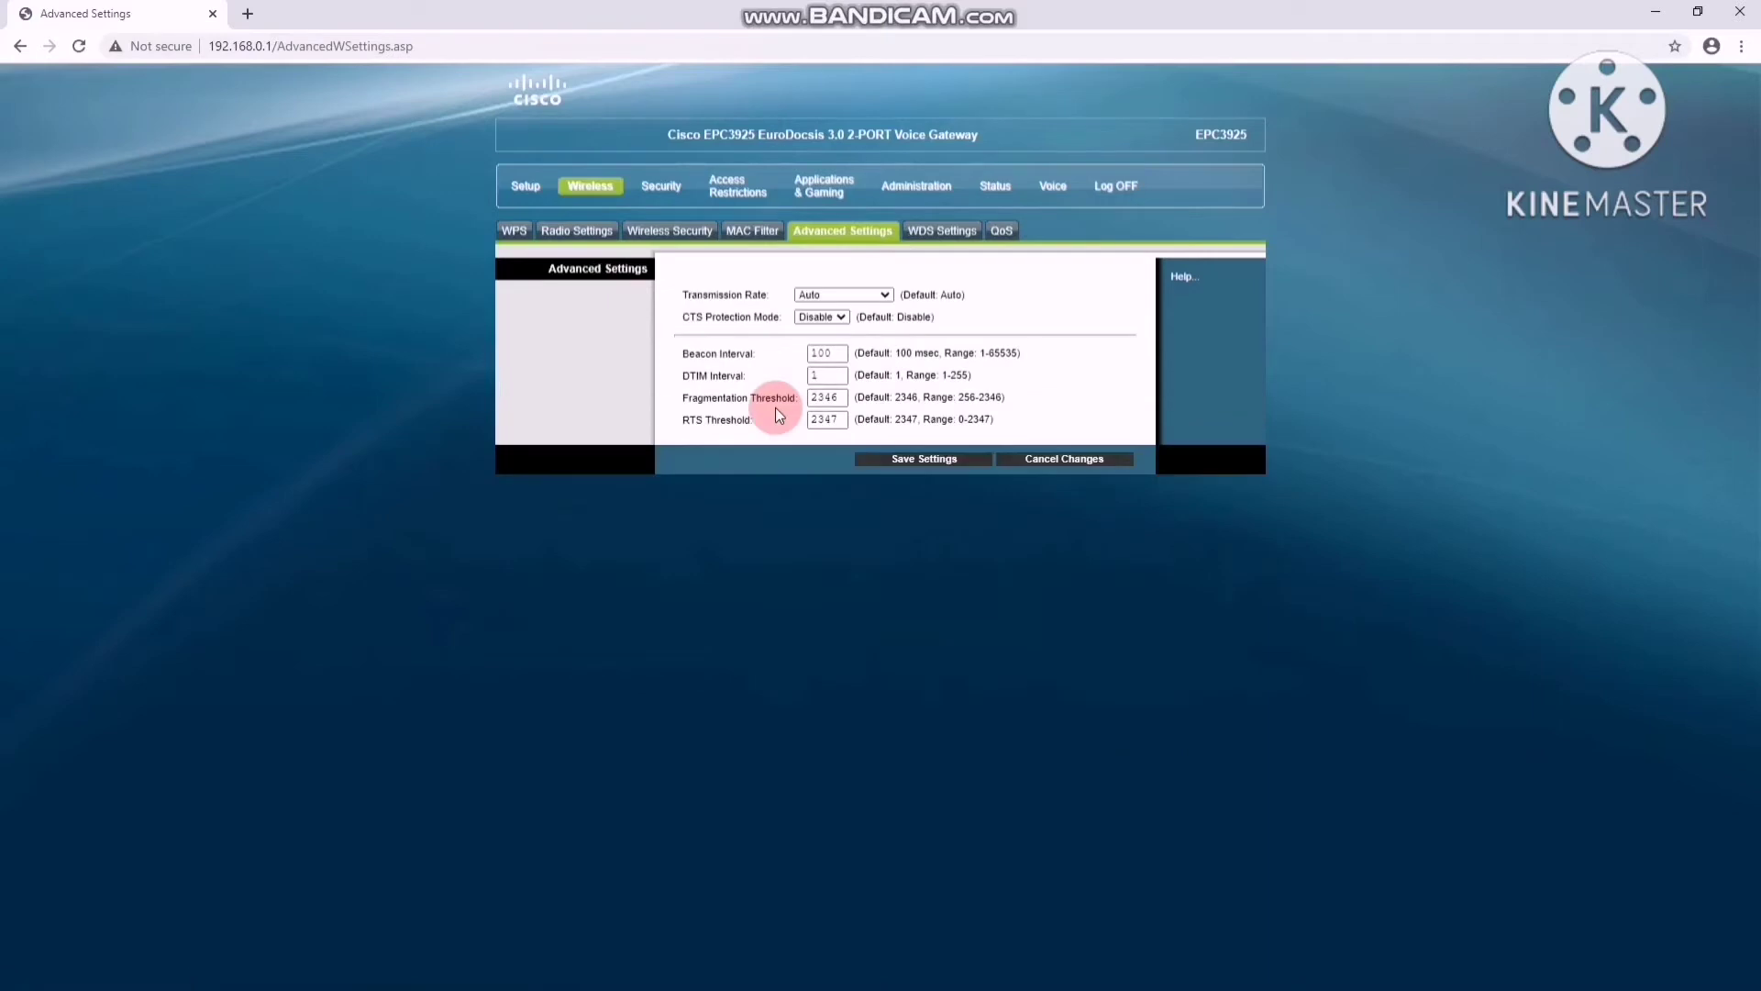
click(886, 296)
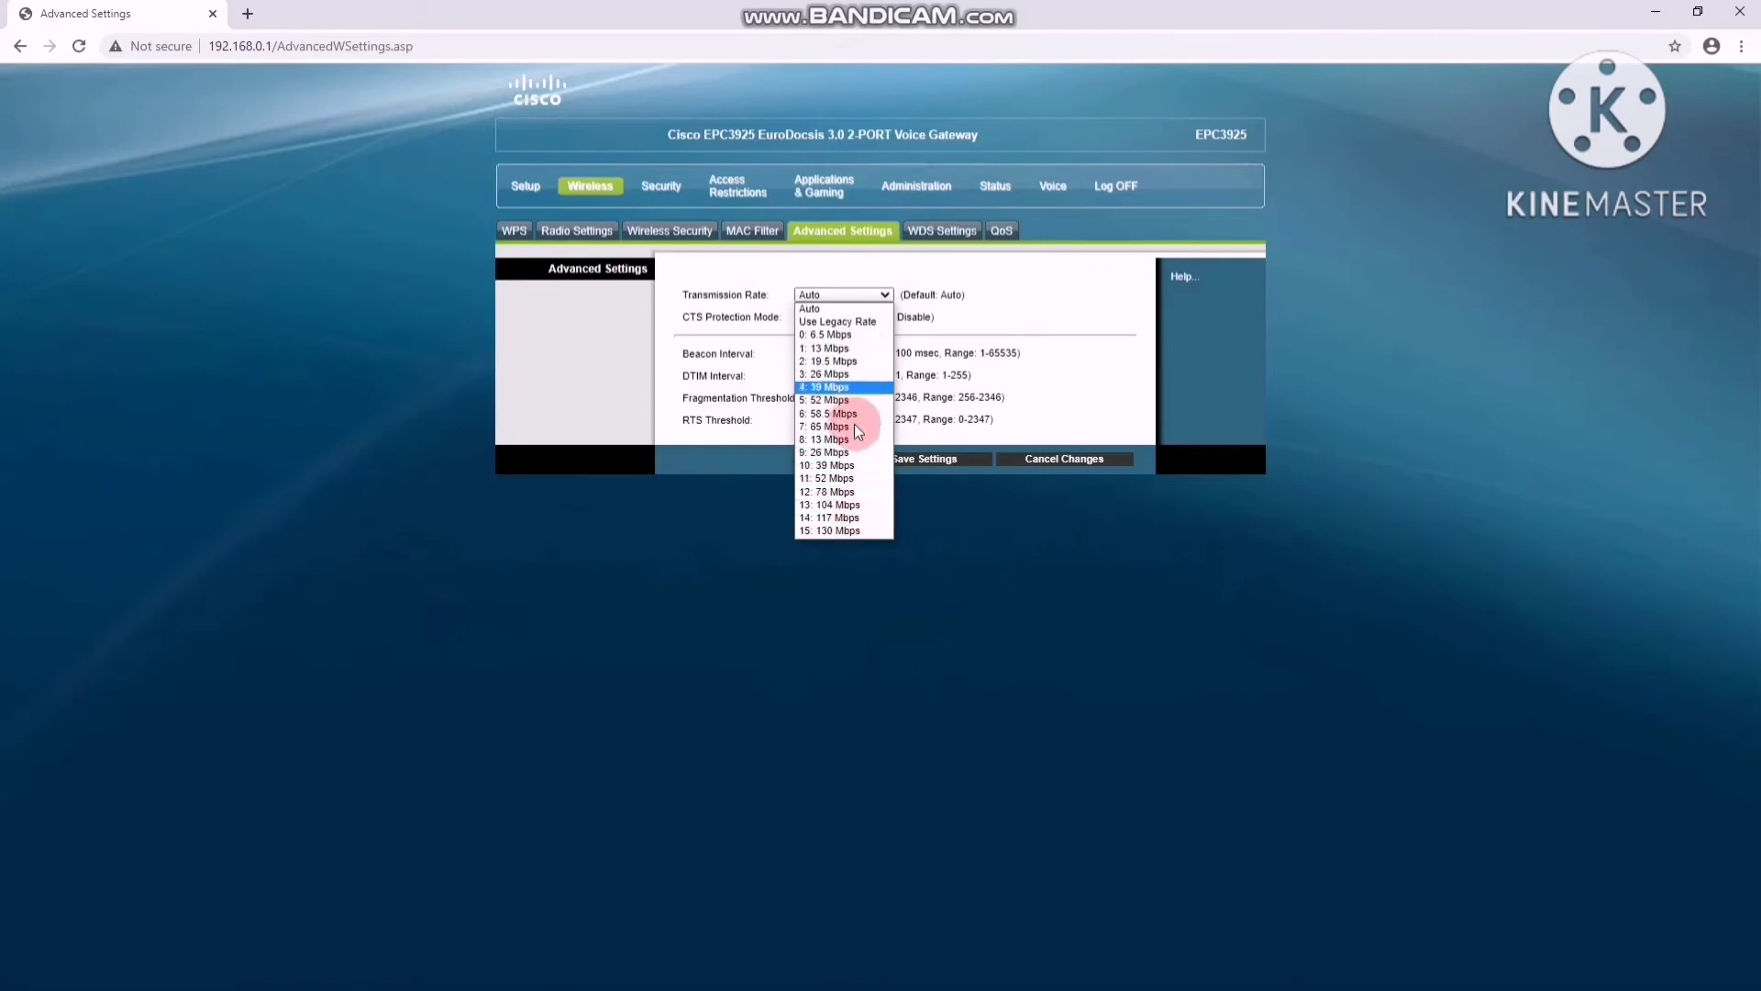
click(885, 297)
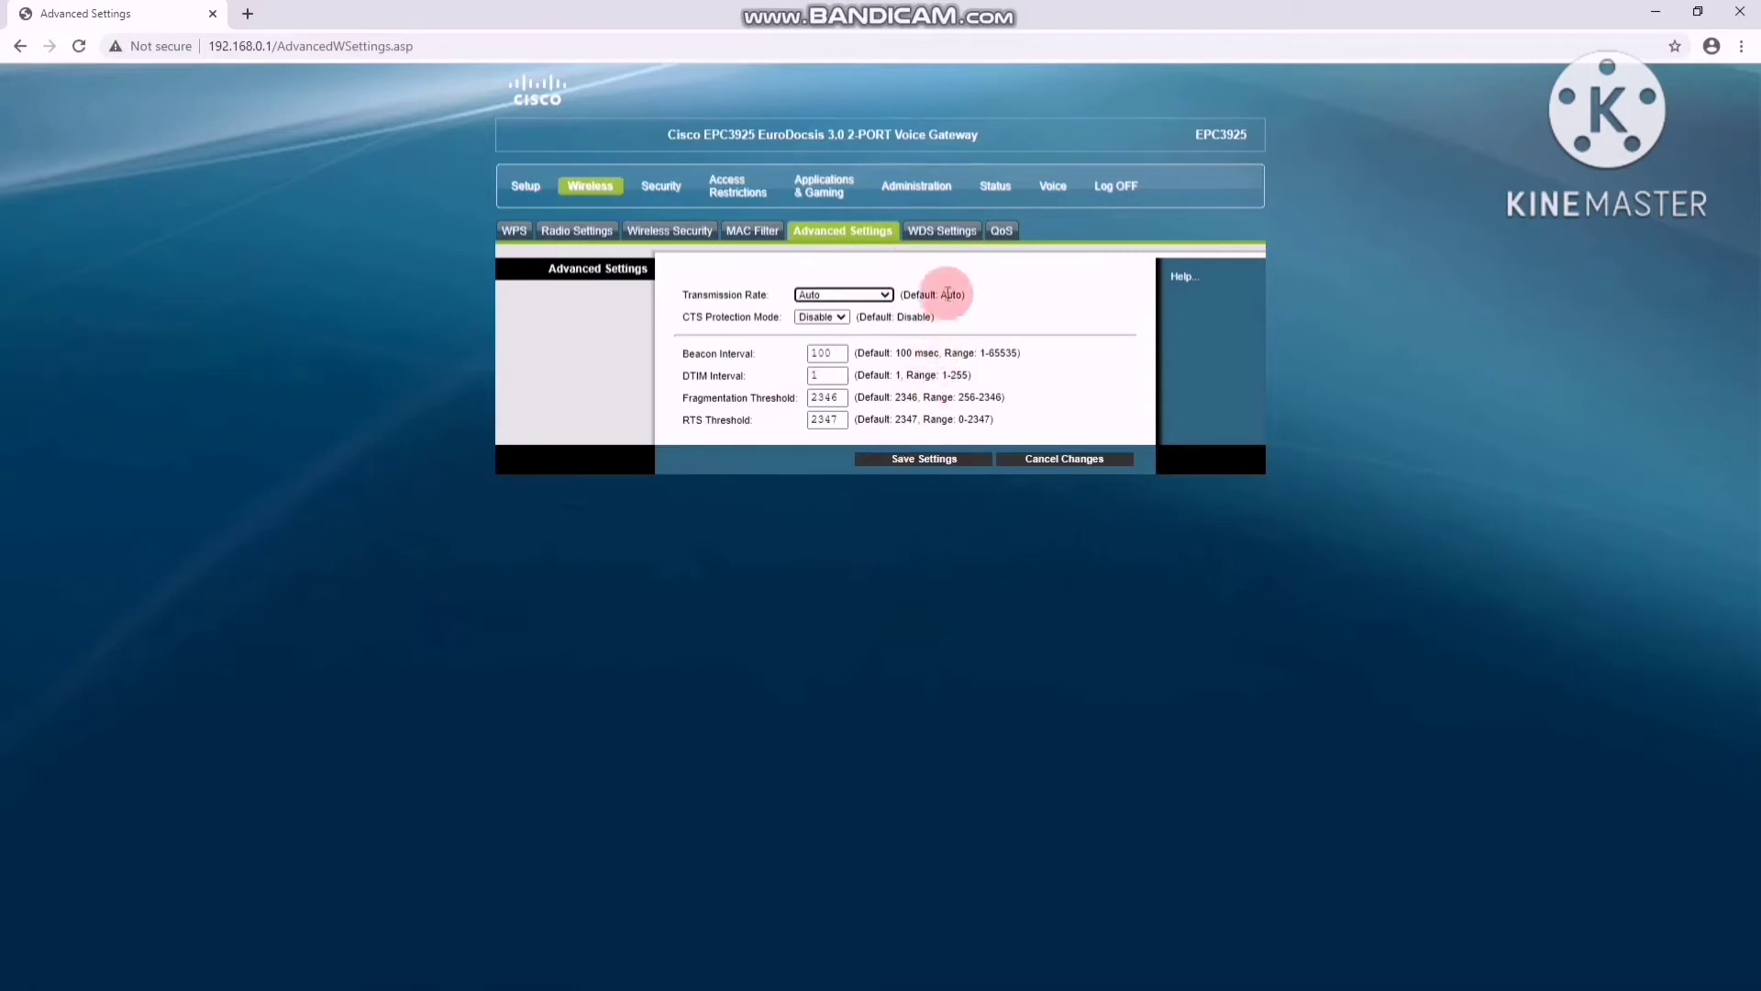
click(952, 233)
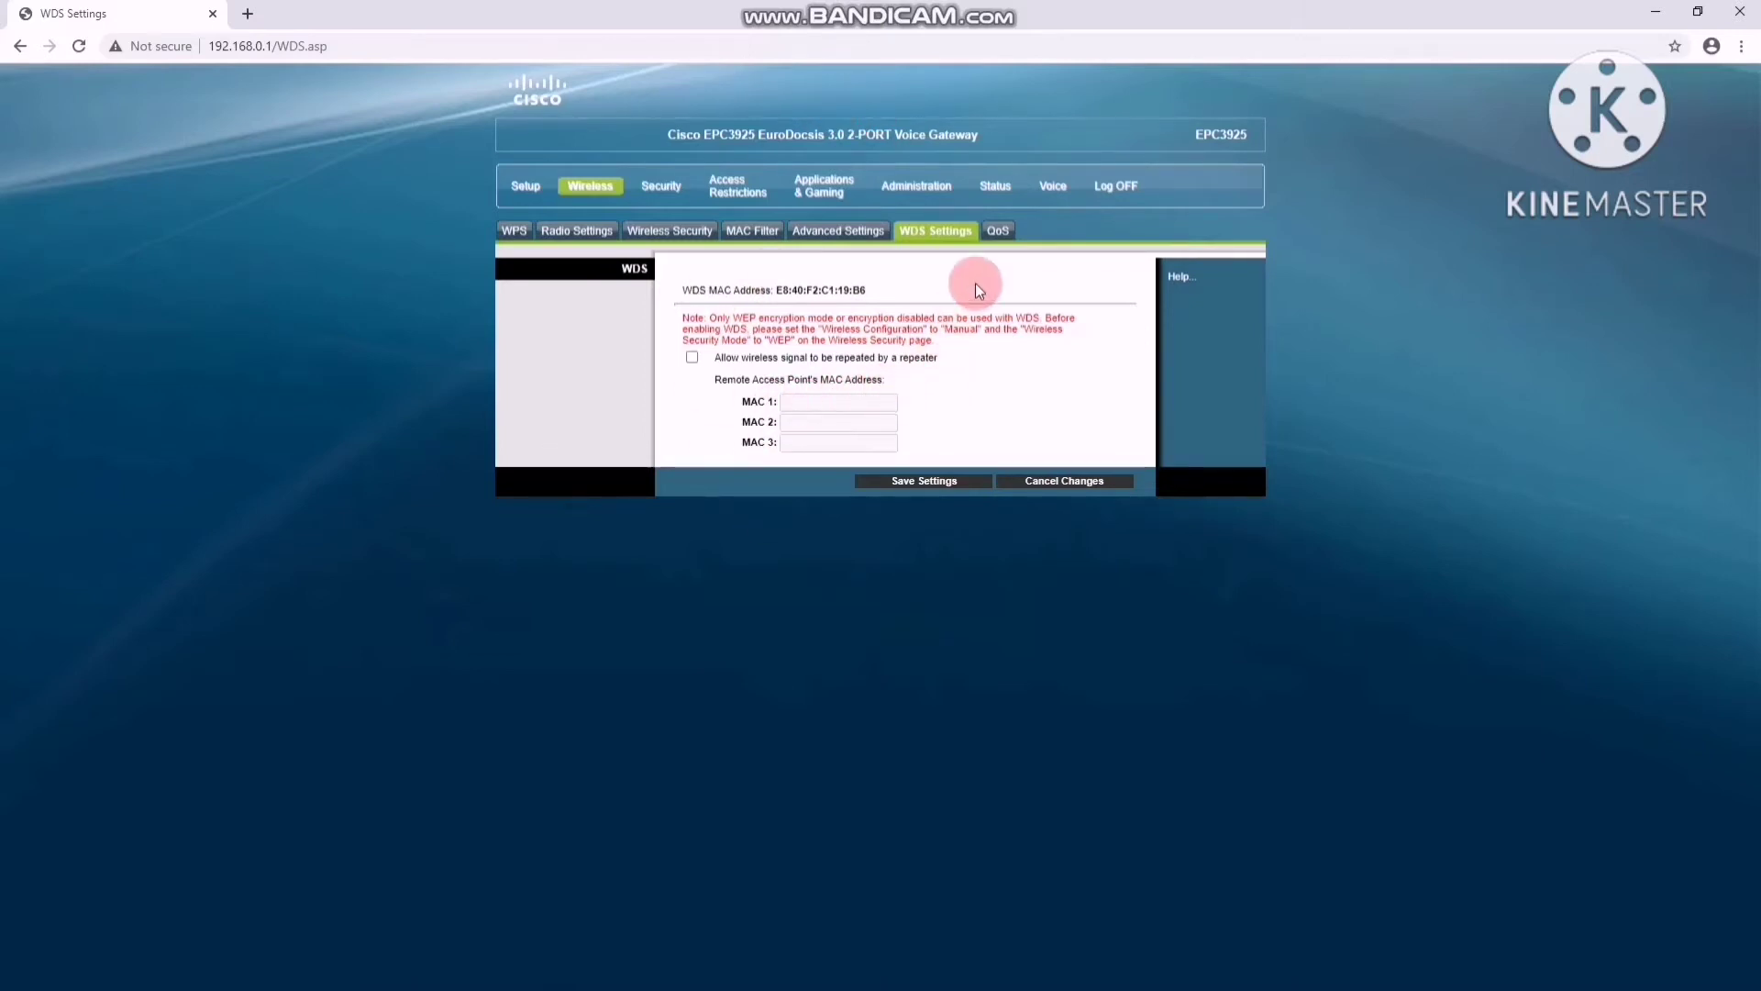
click(994, 235)
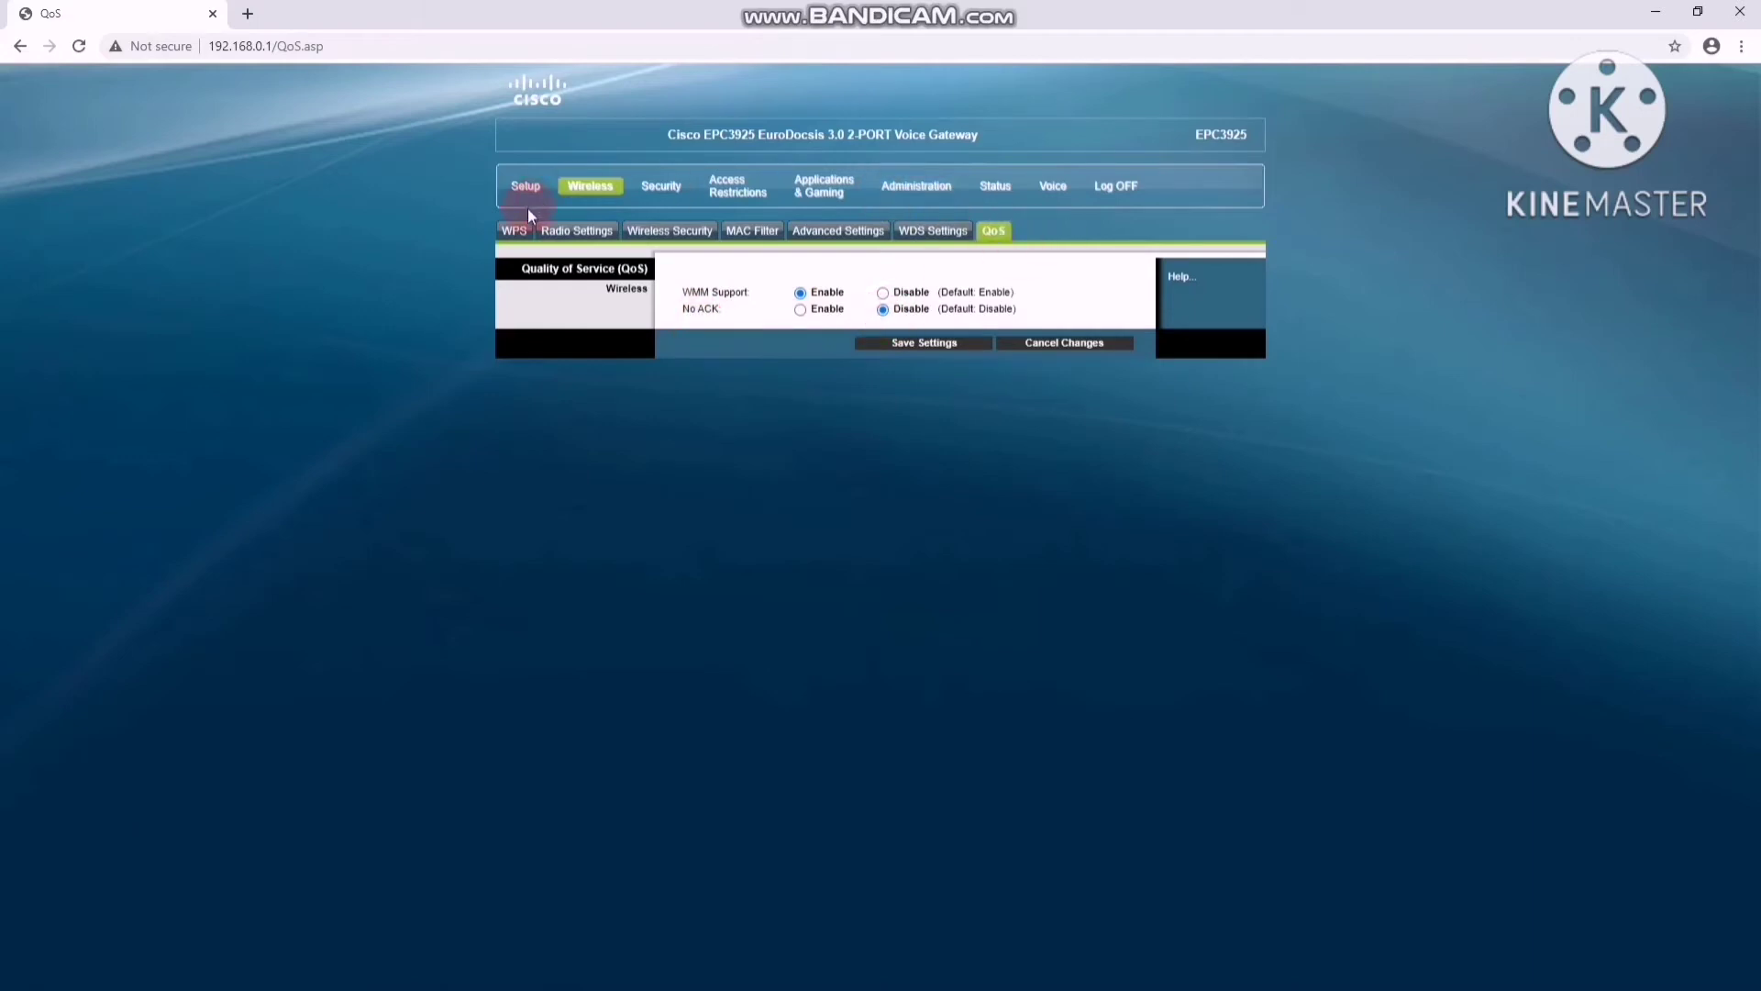
Step: Examine the firewall, VPN passthrough and VPN tunnel settings, and try to save the VPN page without creating a tunnel
click(680, 190)
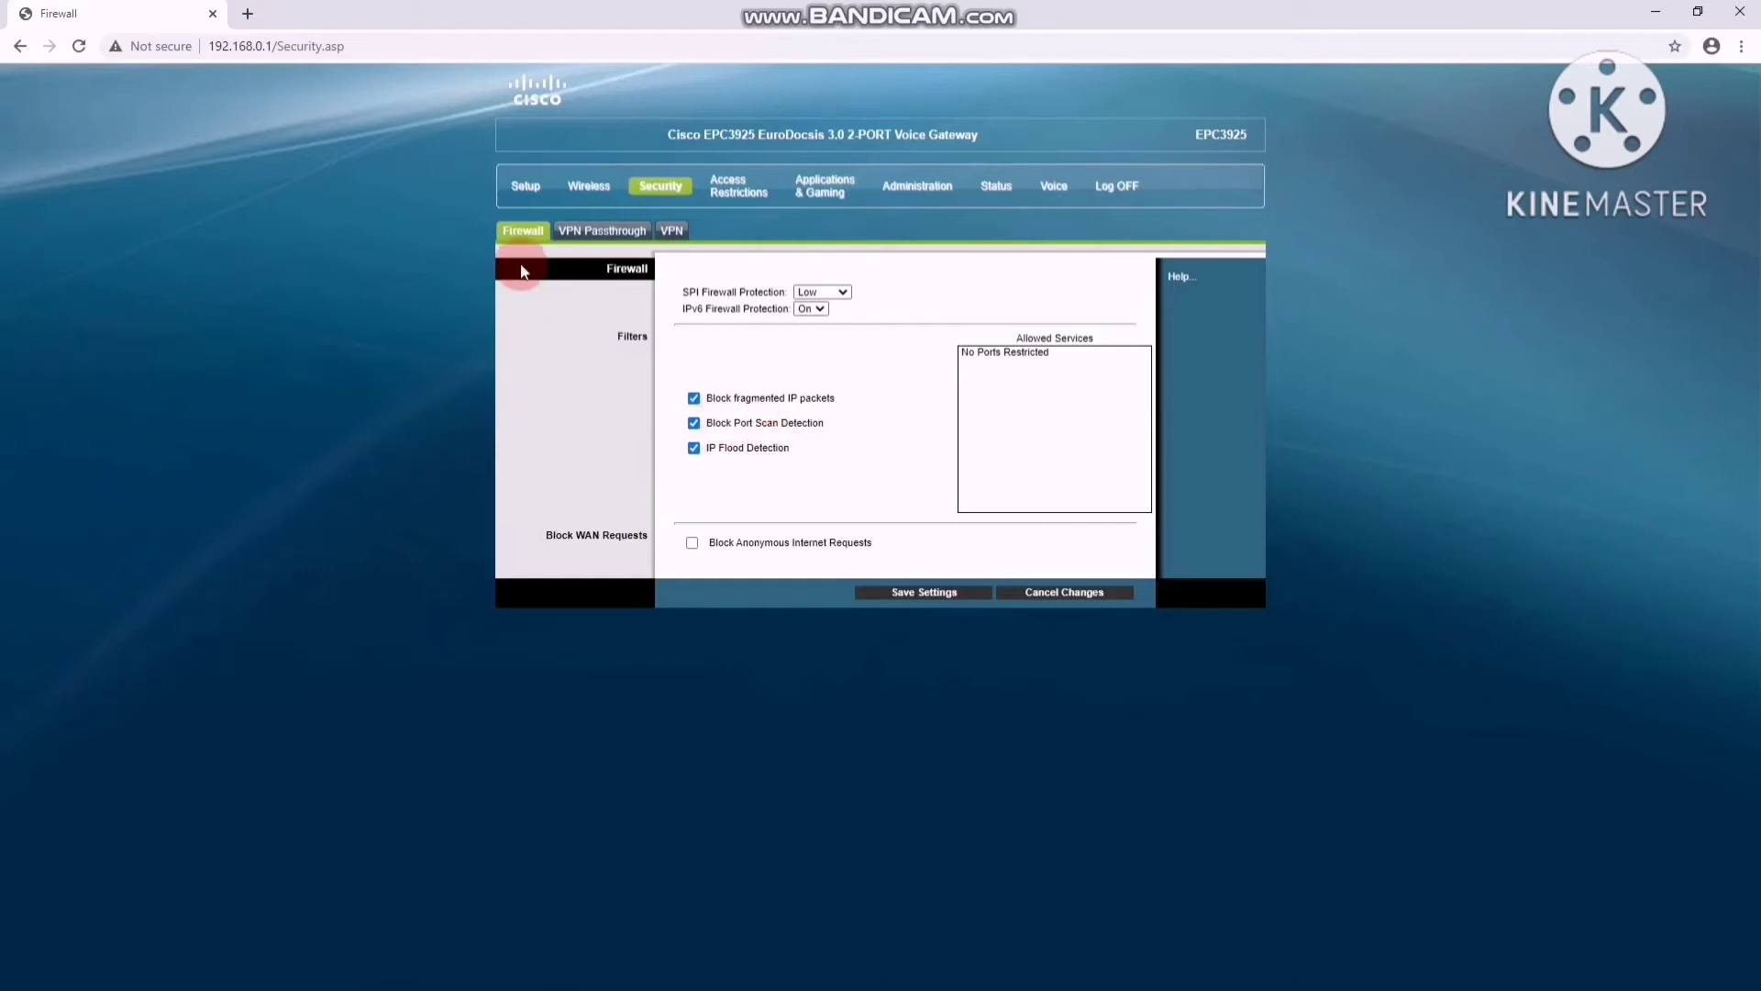
click(603, 231)
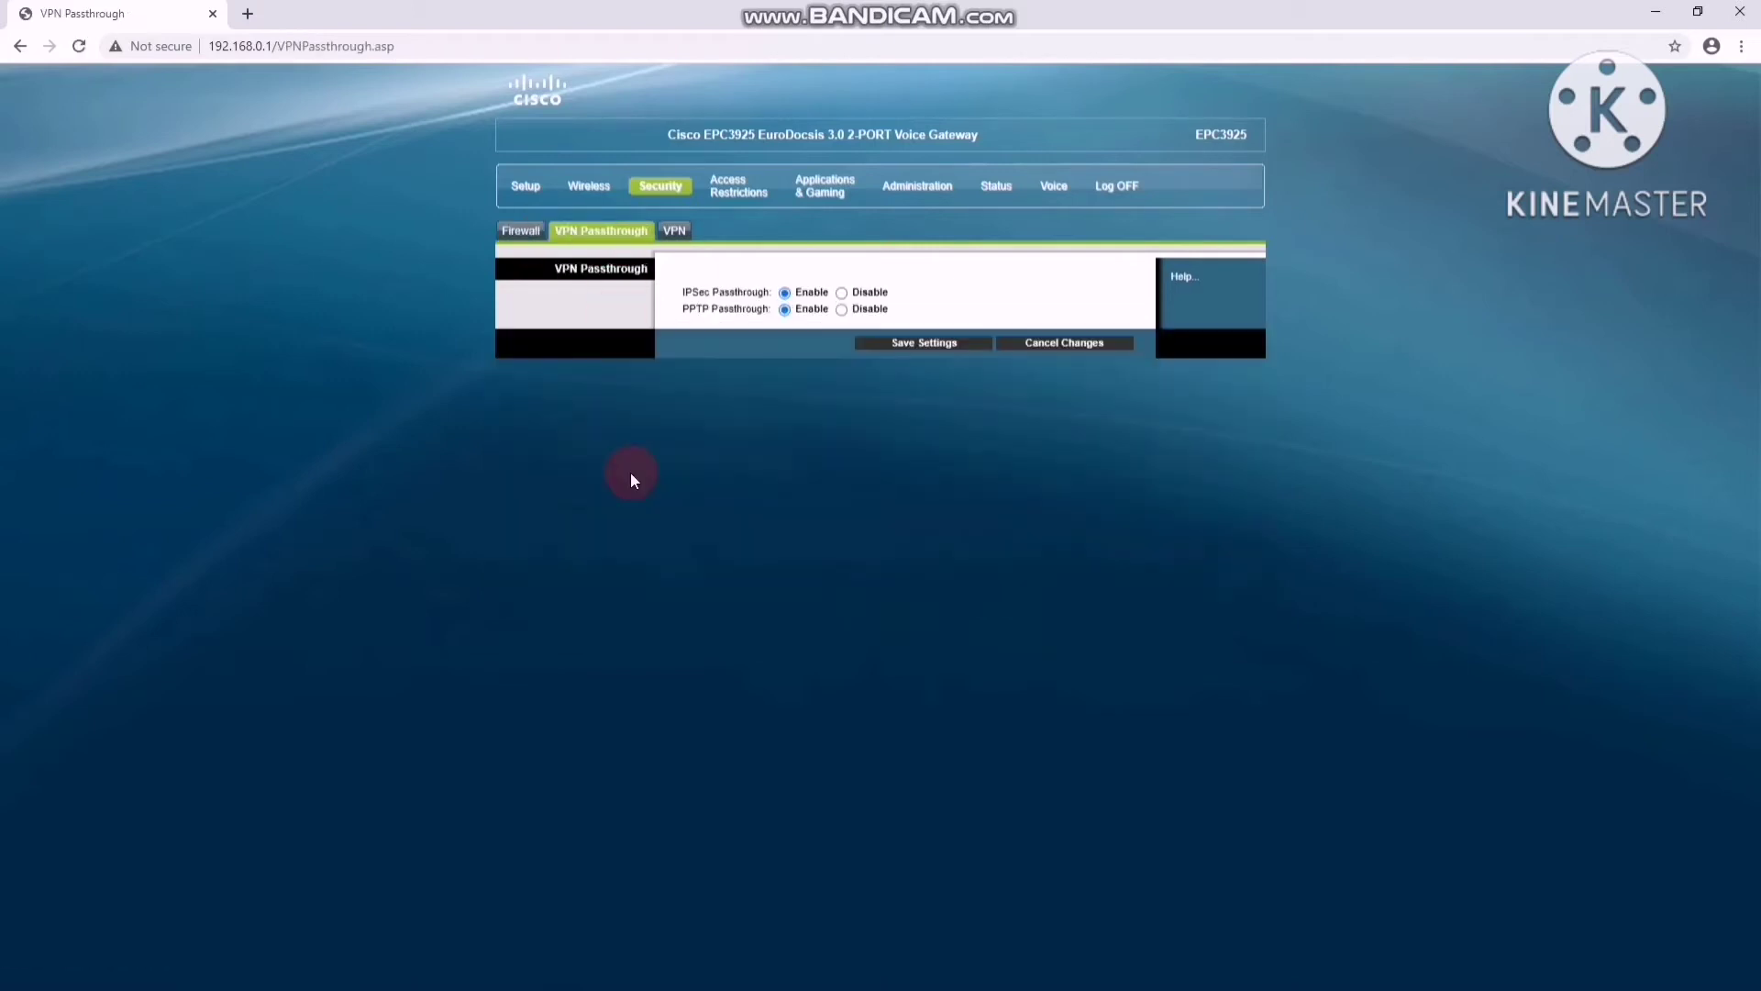
click(677, 232)
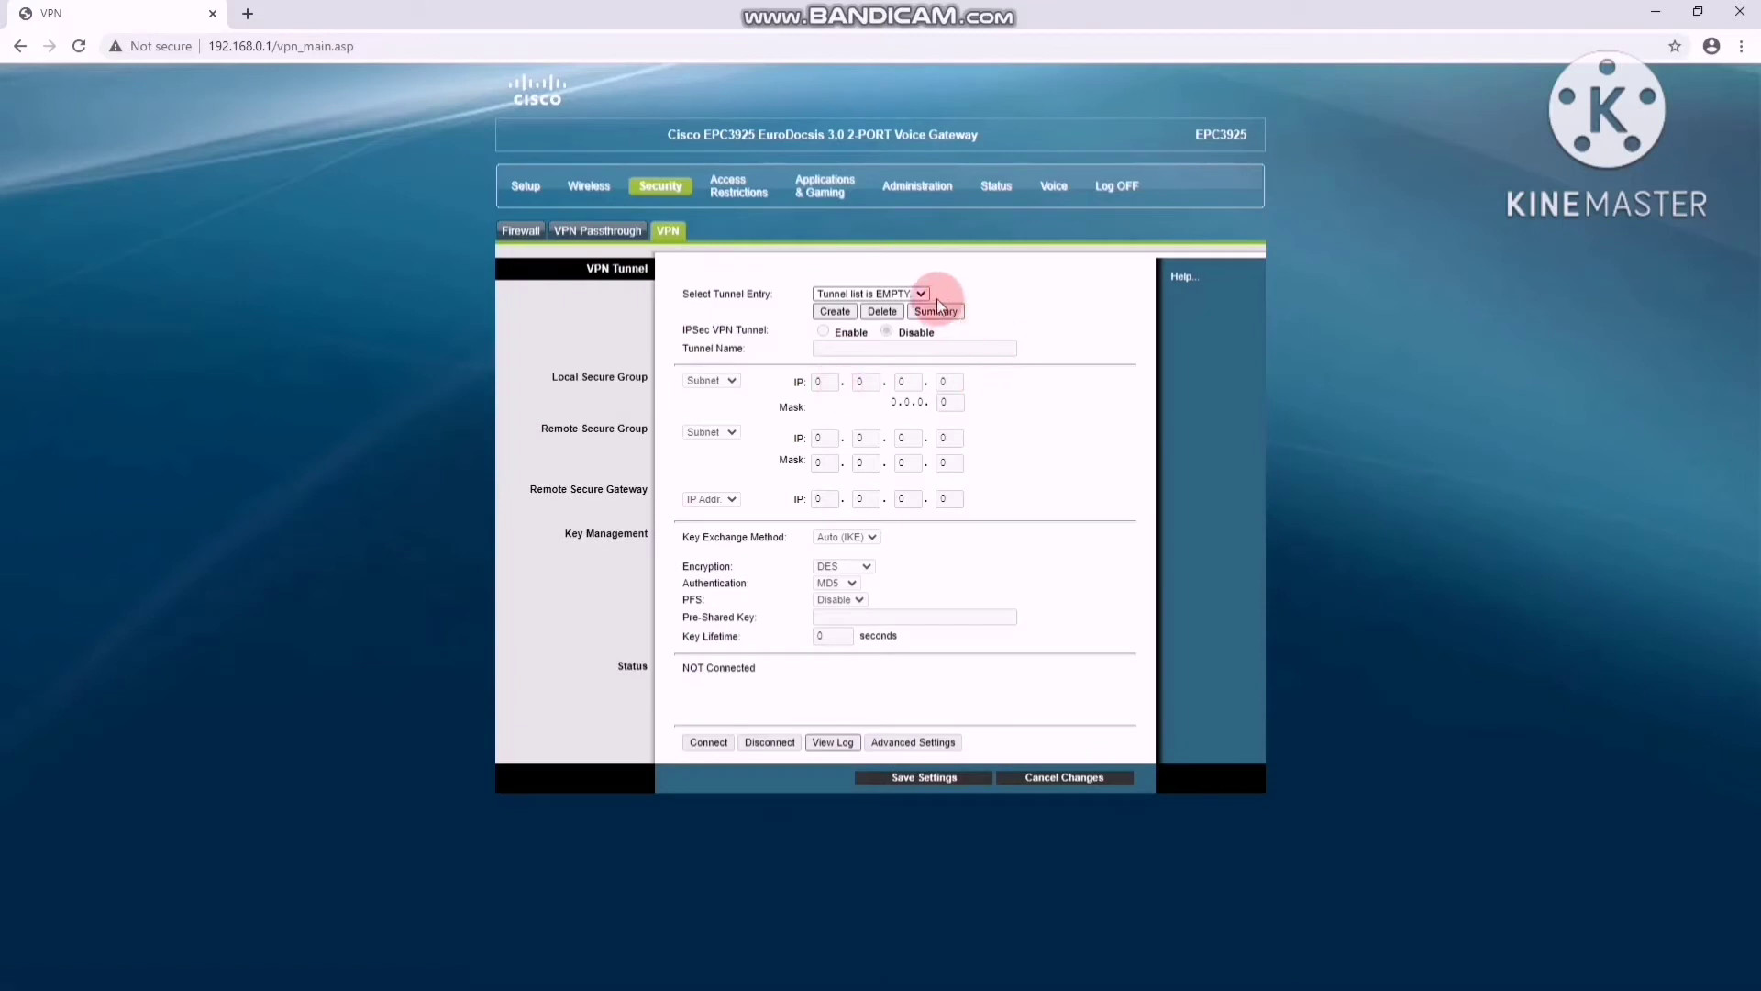
click(934, 778)
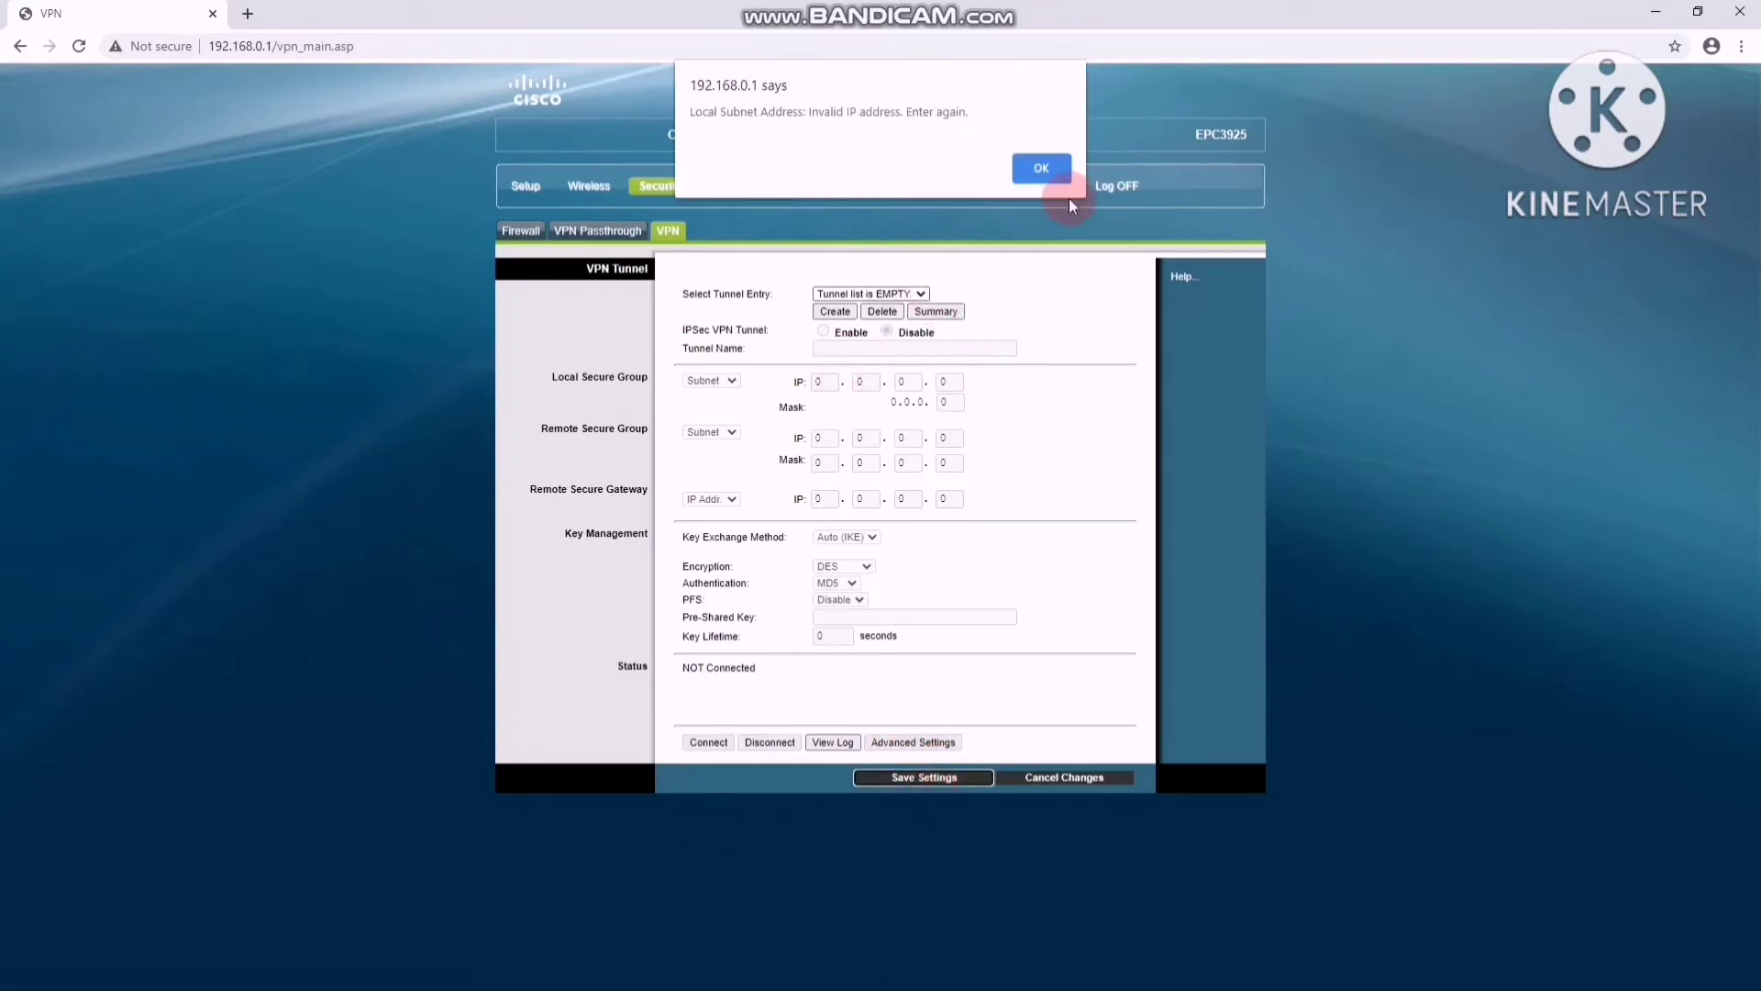
click(1043, 170)
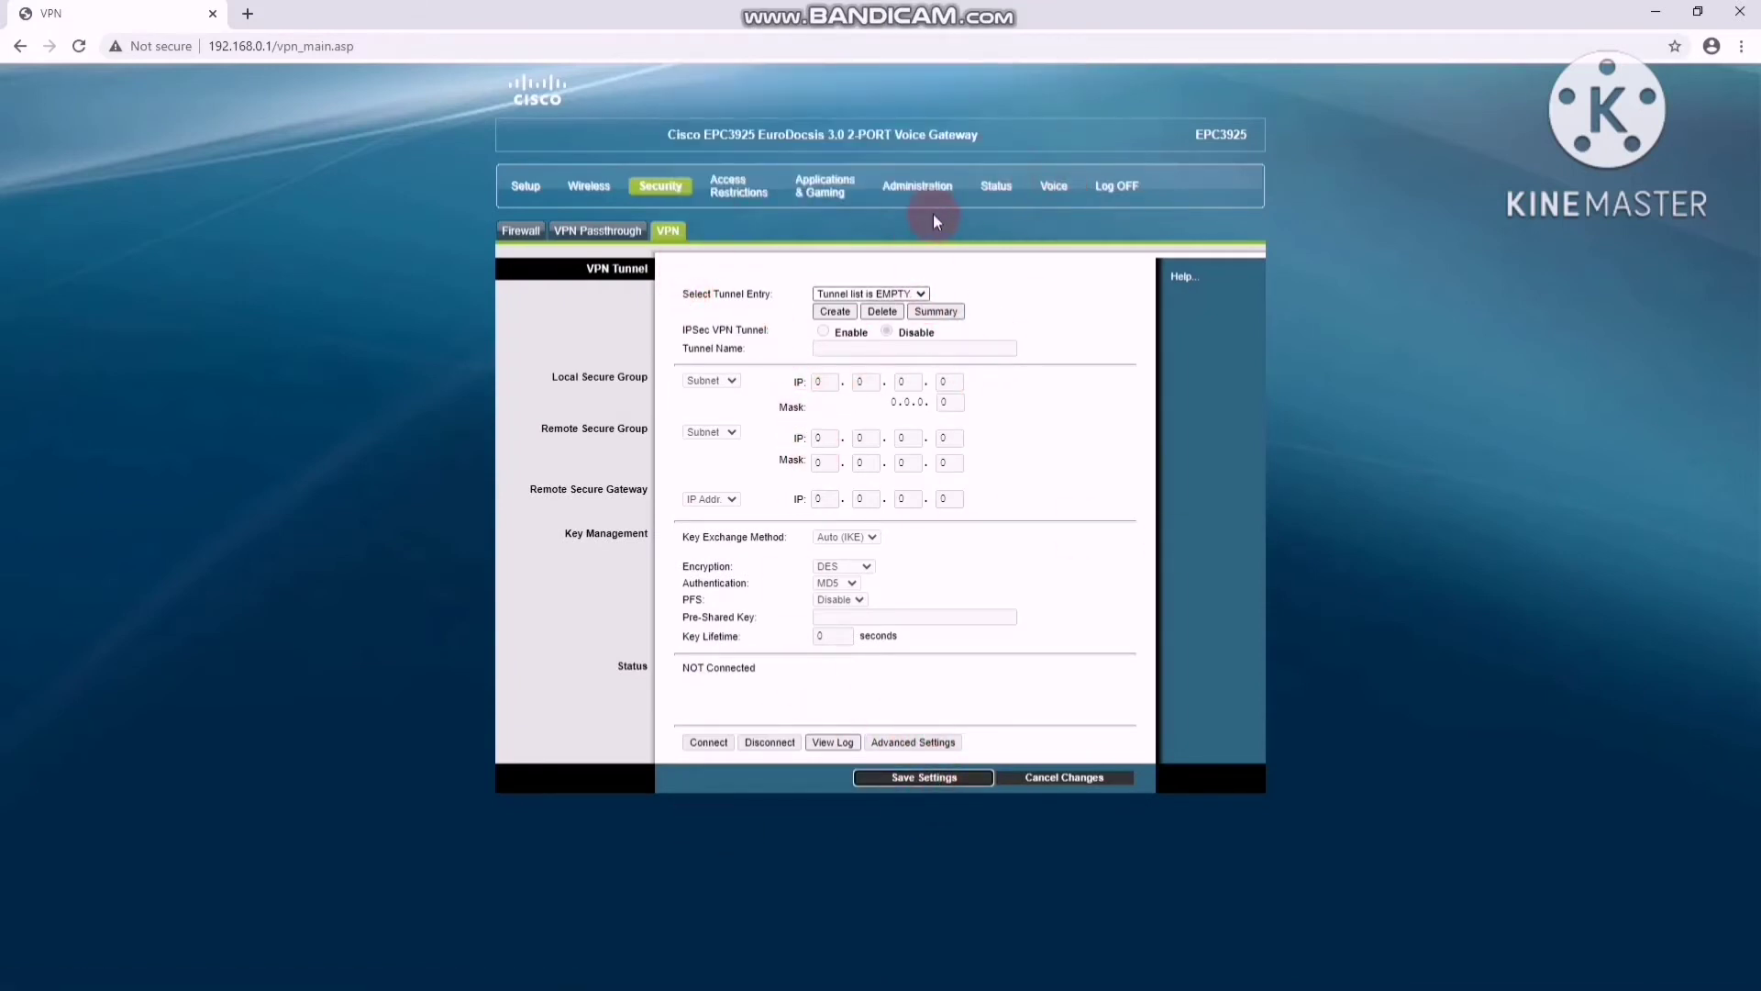
Step: In the access restrictions, try enabling MAC address filtering with the Permit option and set it back to Disable
click(752, 205)
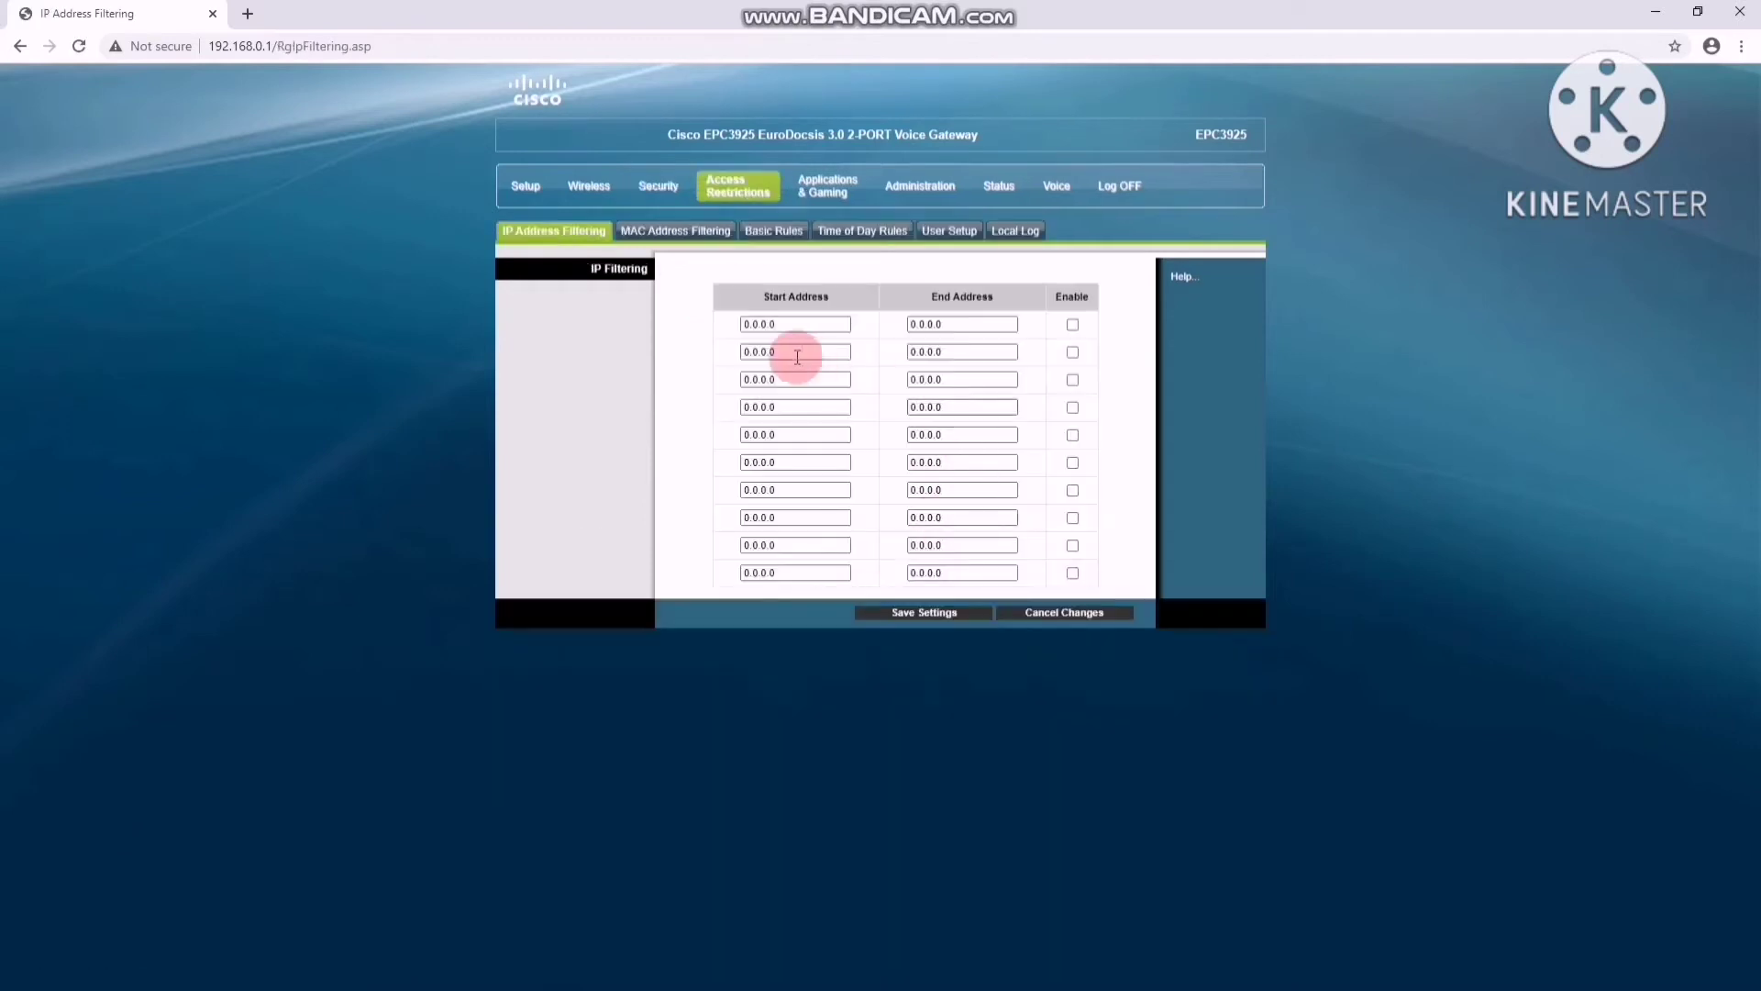
click(684, 231)
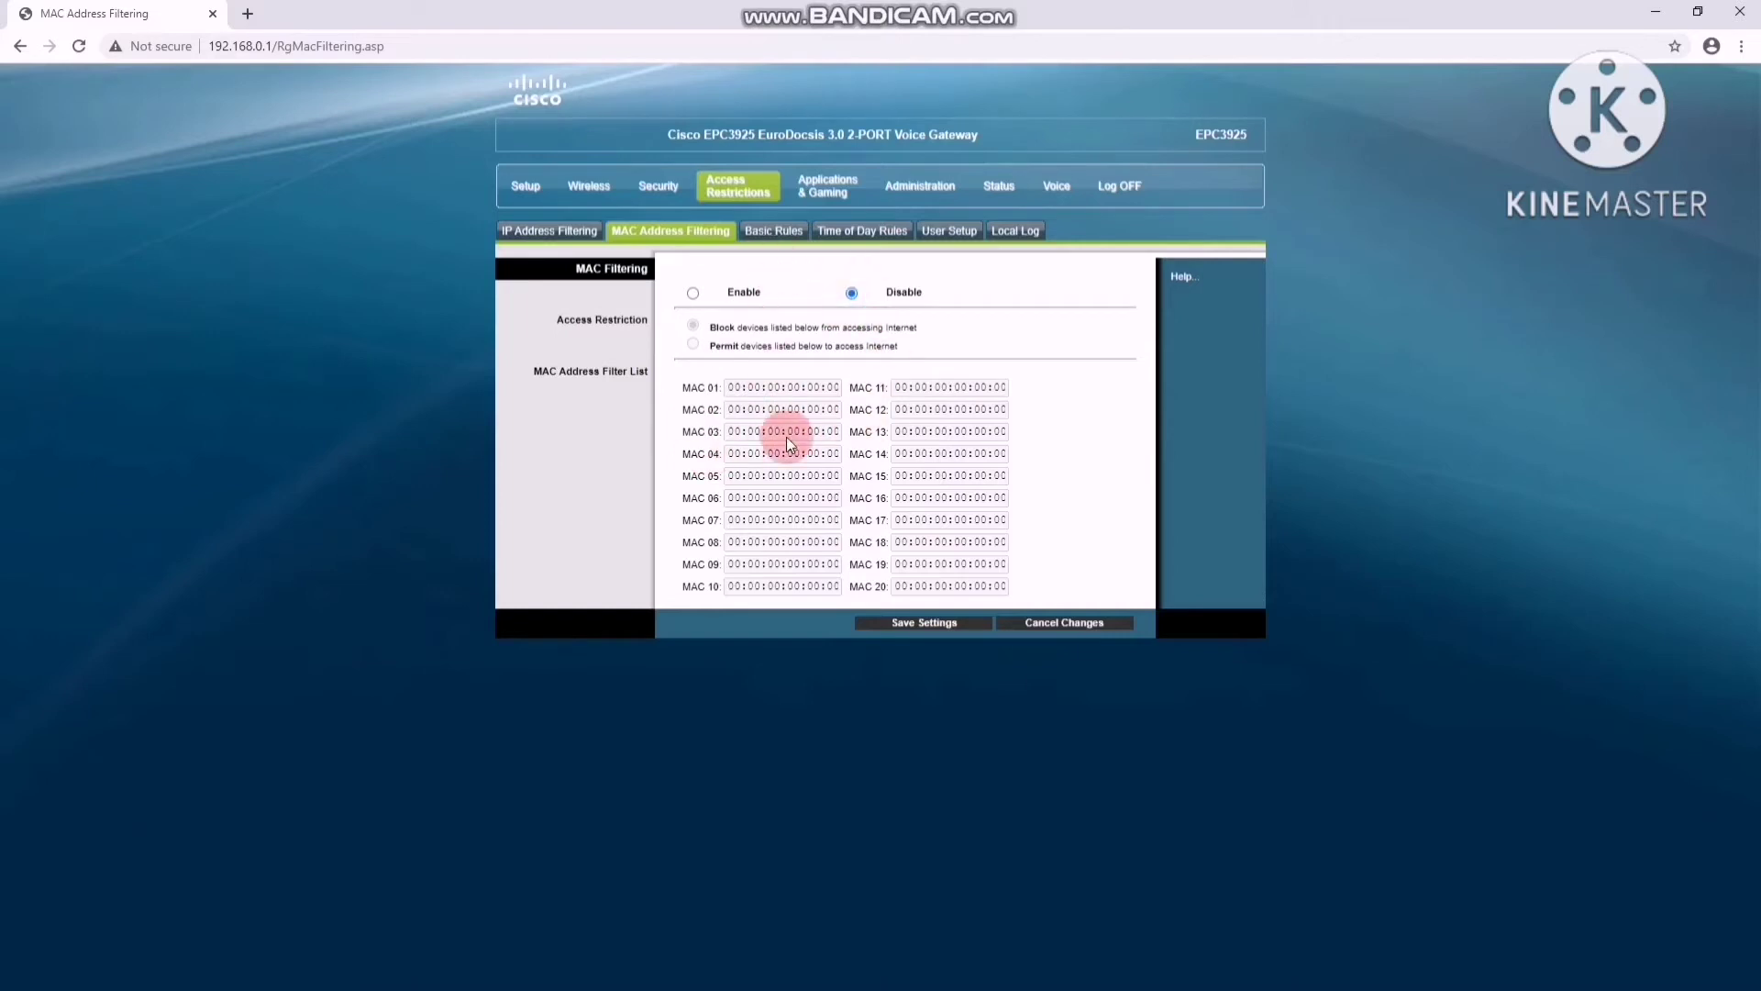
click(694, 293)
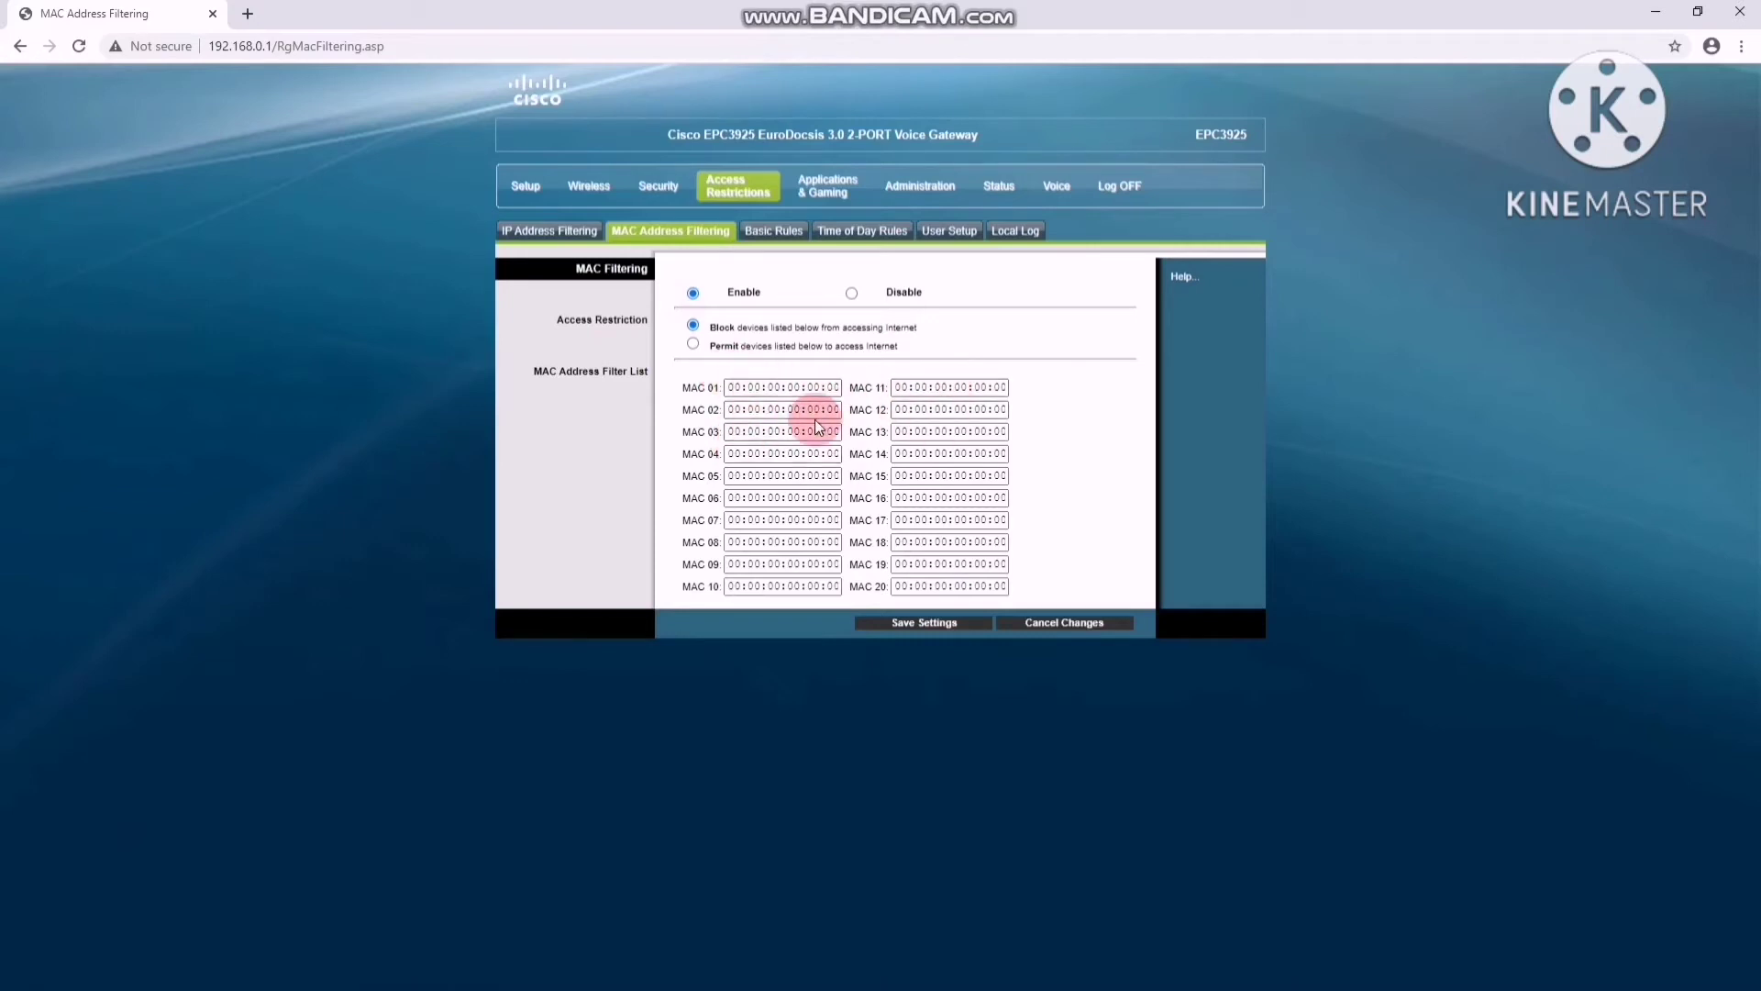
click(692, 346)
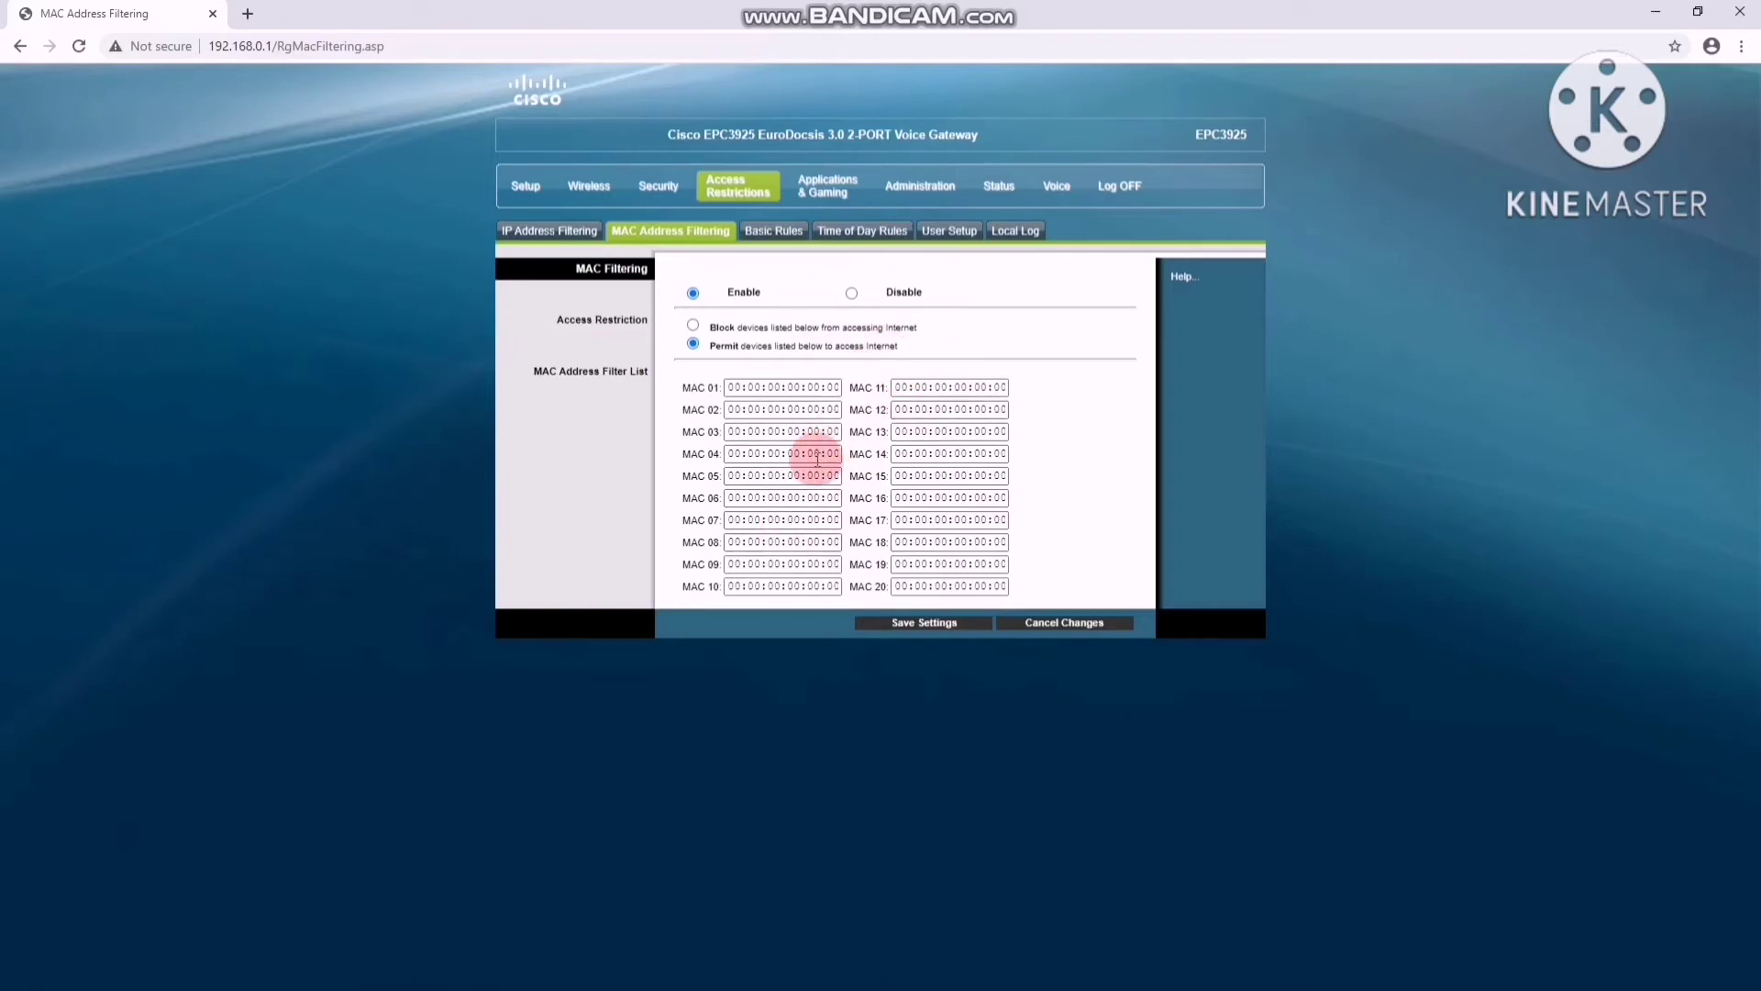
click(850, 295)
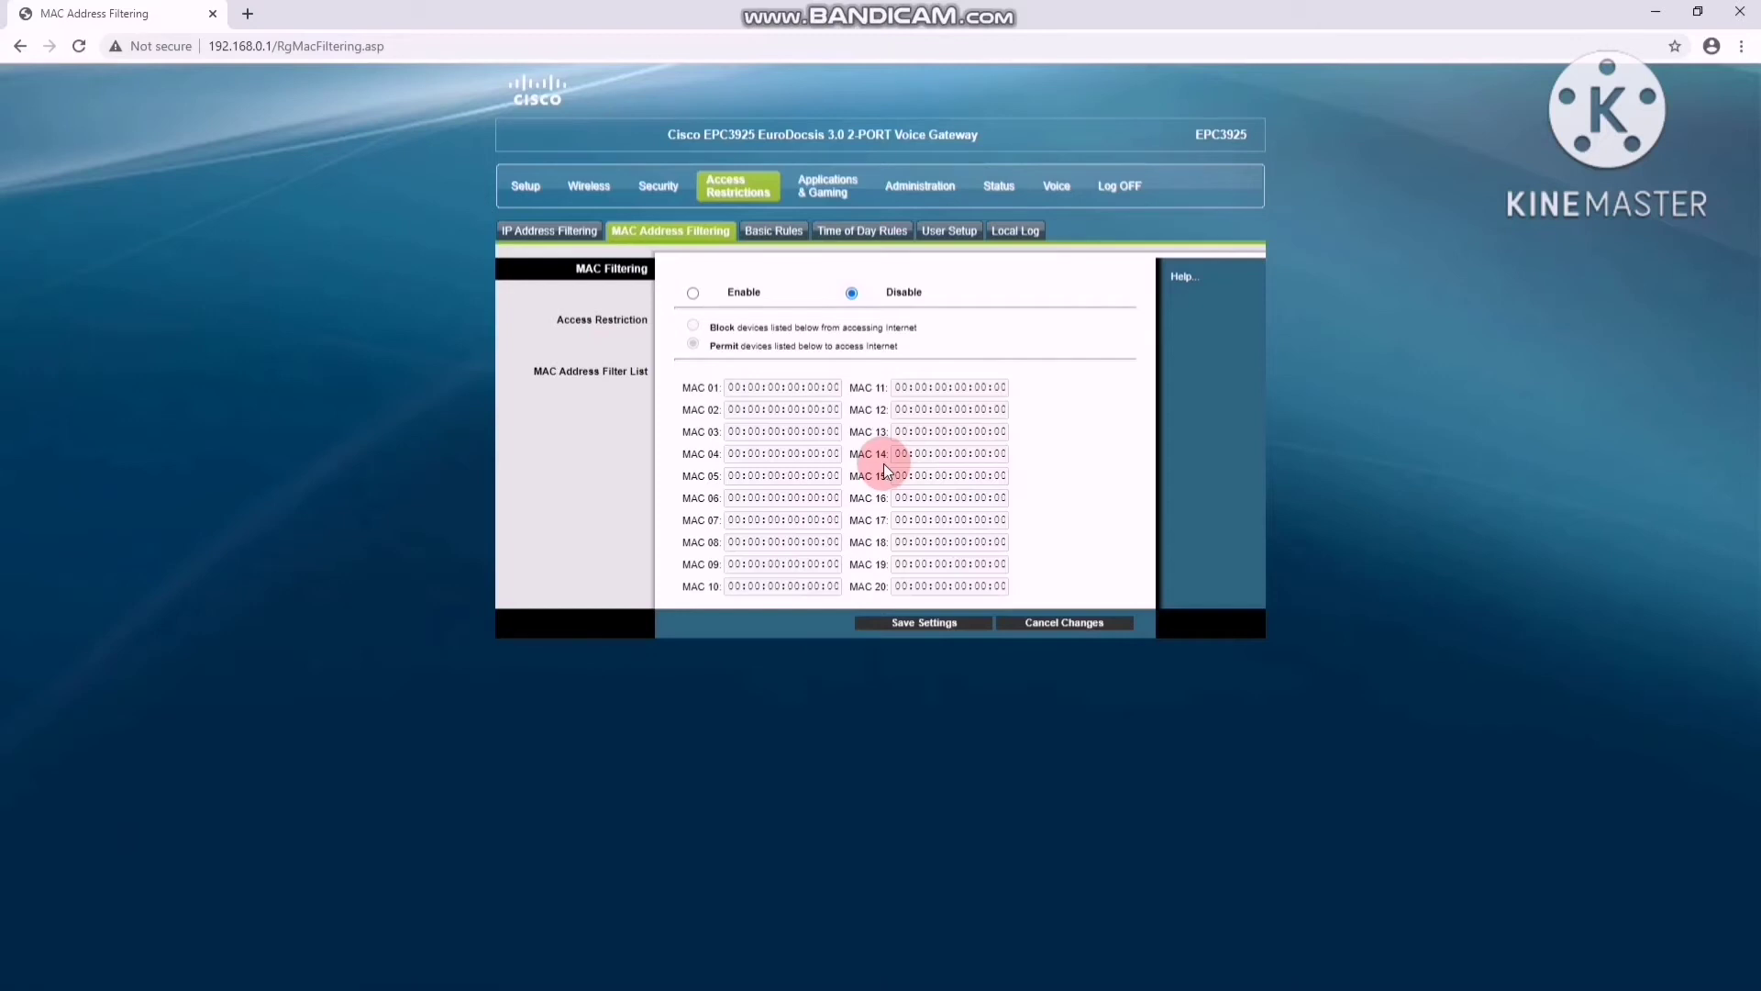
Step: Examine the parental control basic rules, the time of day rules and the user setup in the access restrictions
click(770, 232)
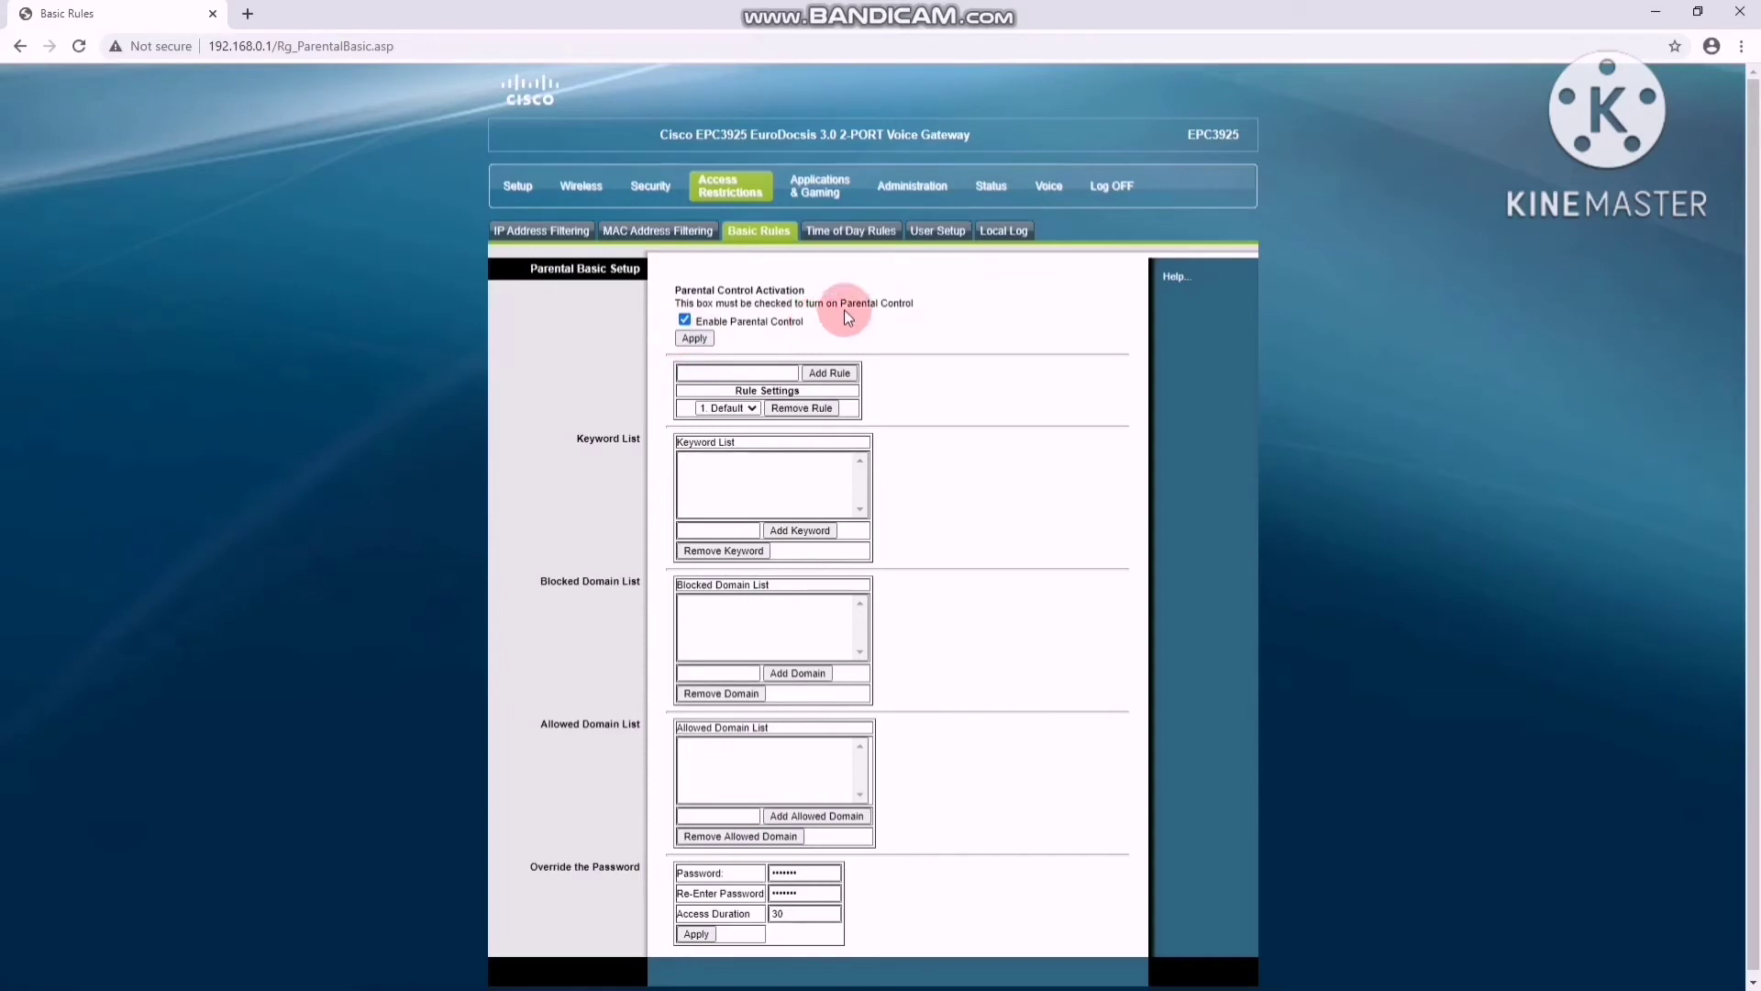
click(873, 236)
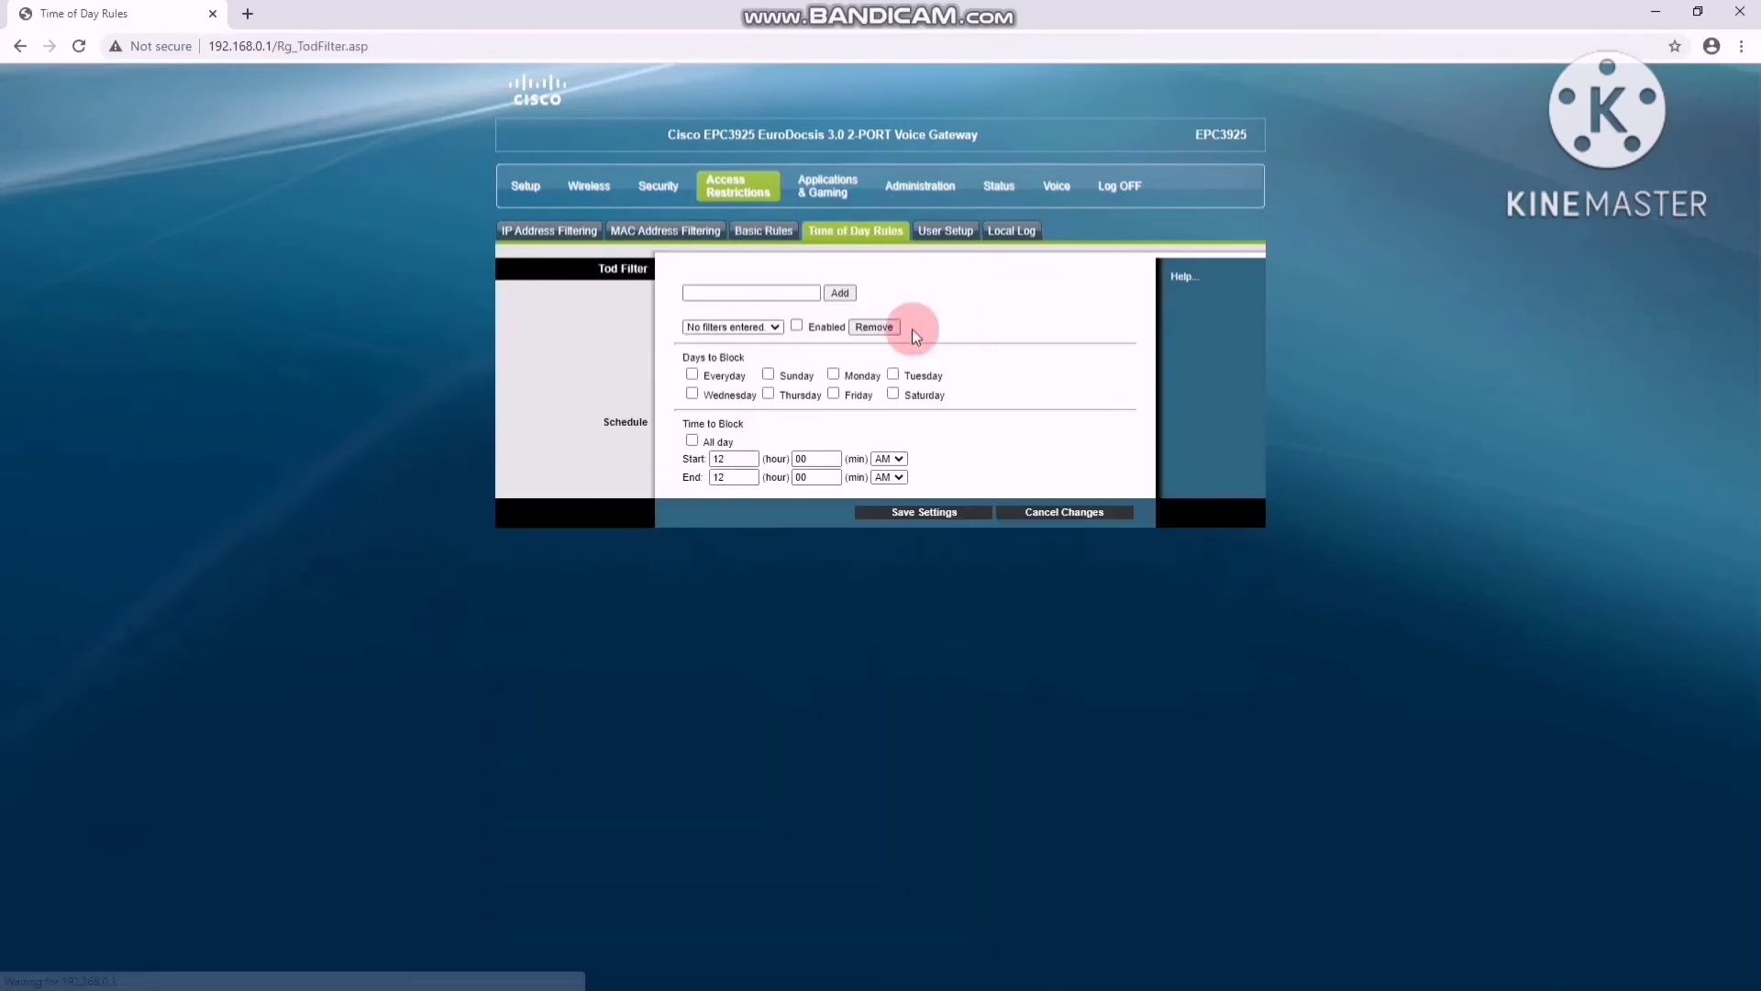
click(944, 231)
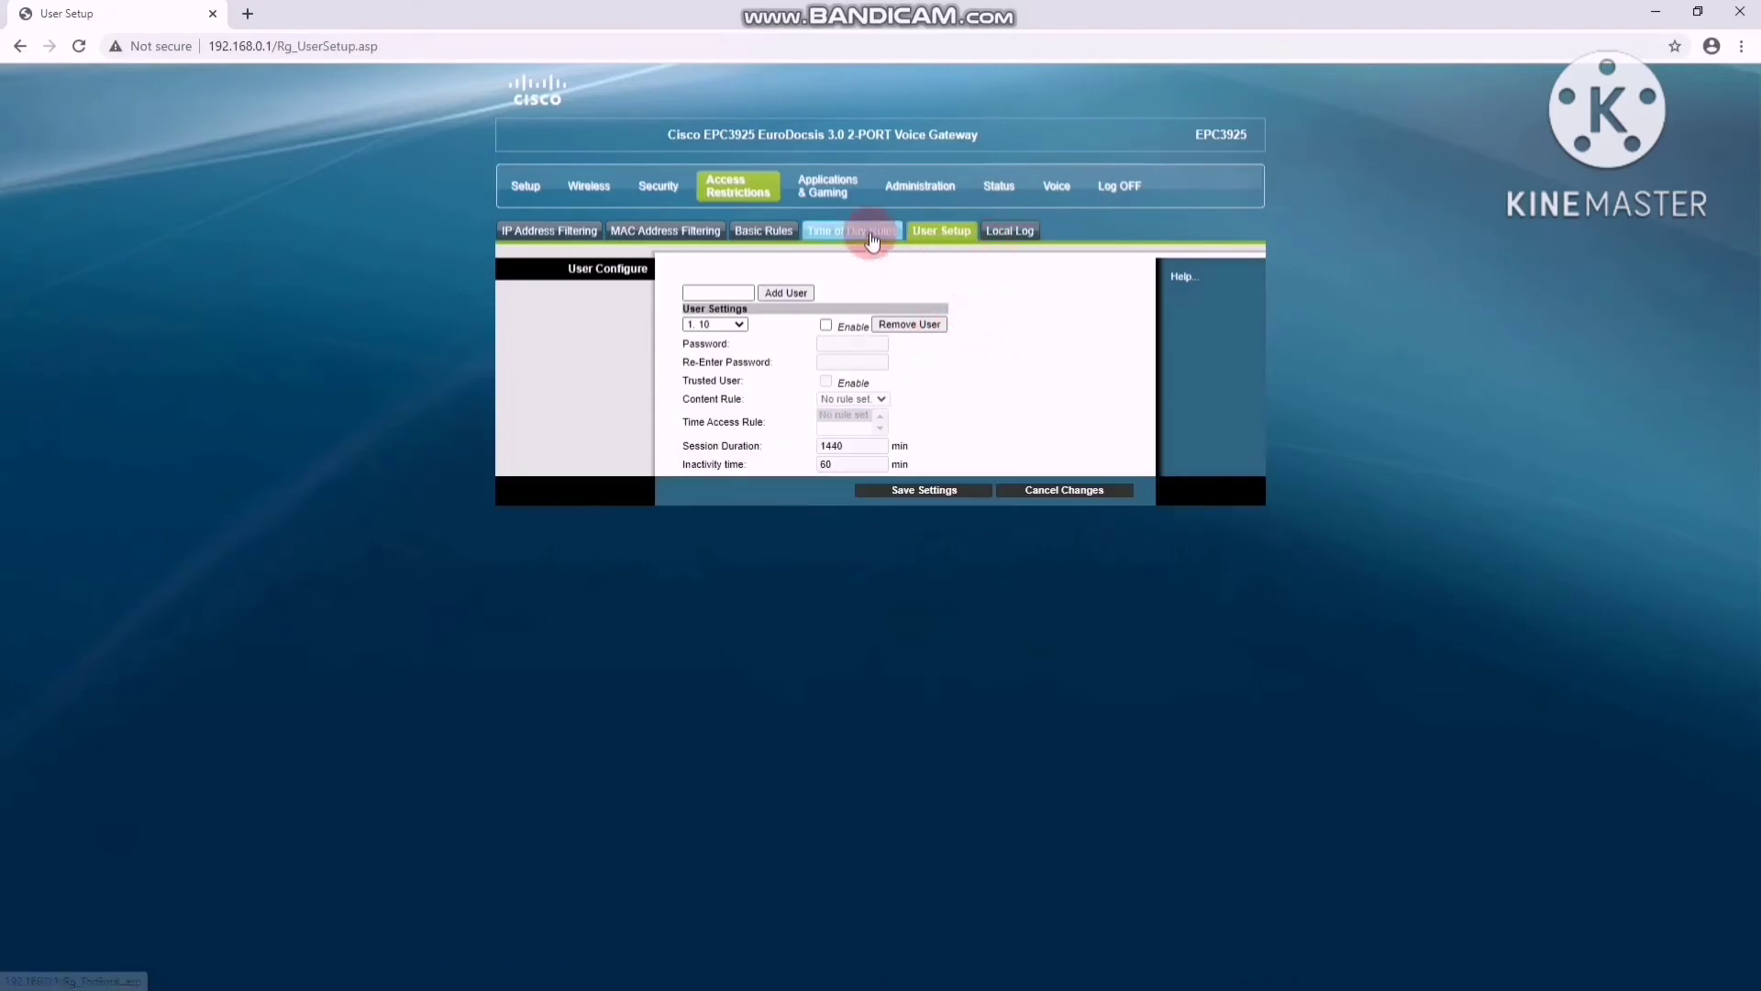
Step: Examine the port filtering, port range forwarding and port range triggering tables, and the administration management settings including the connection mode
click(837, 206)
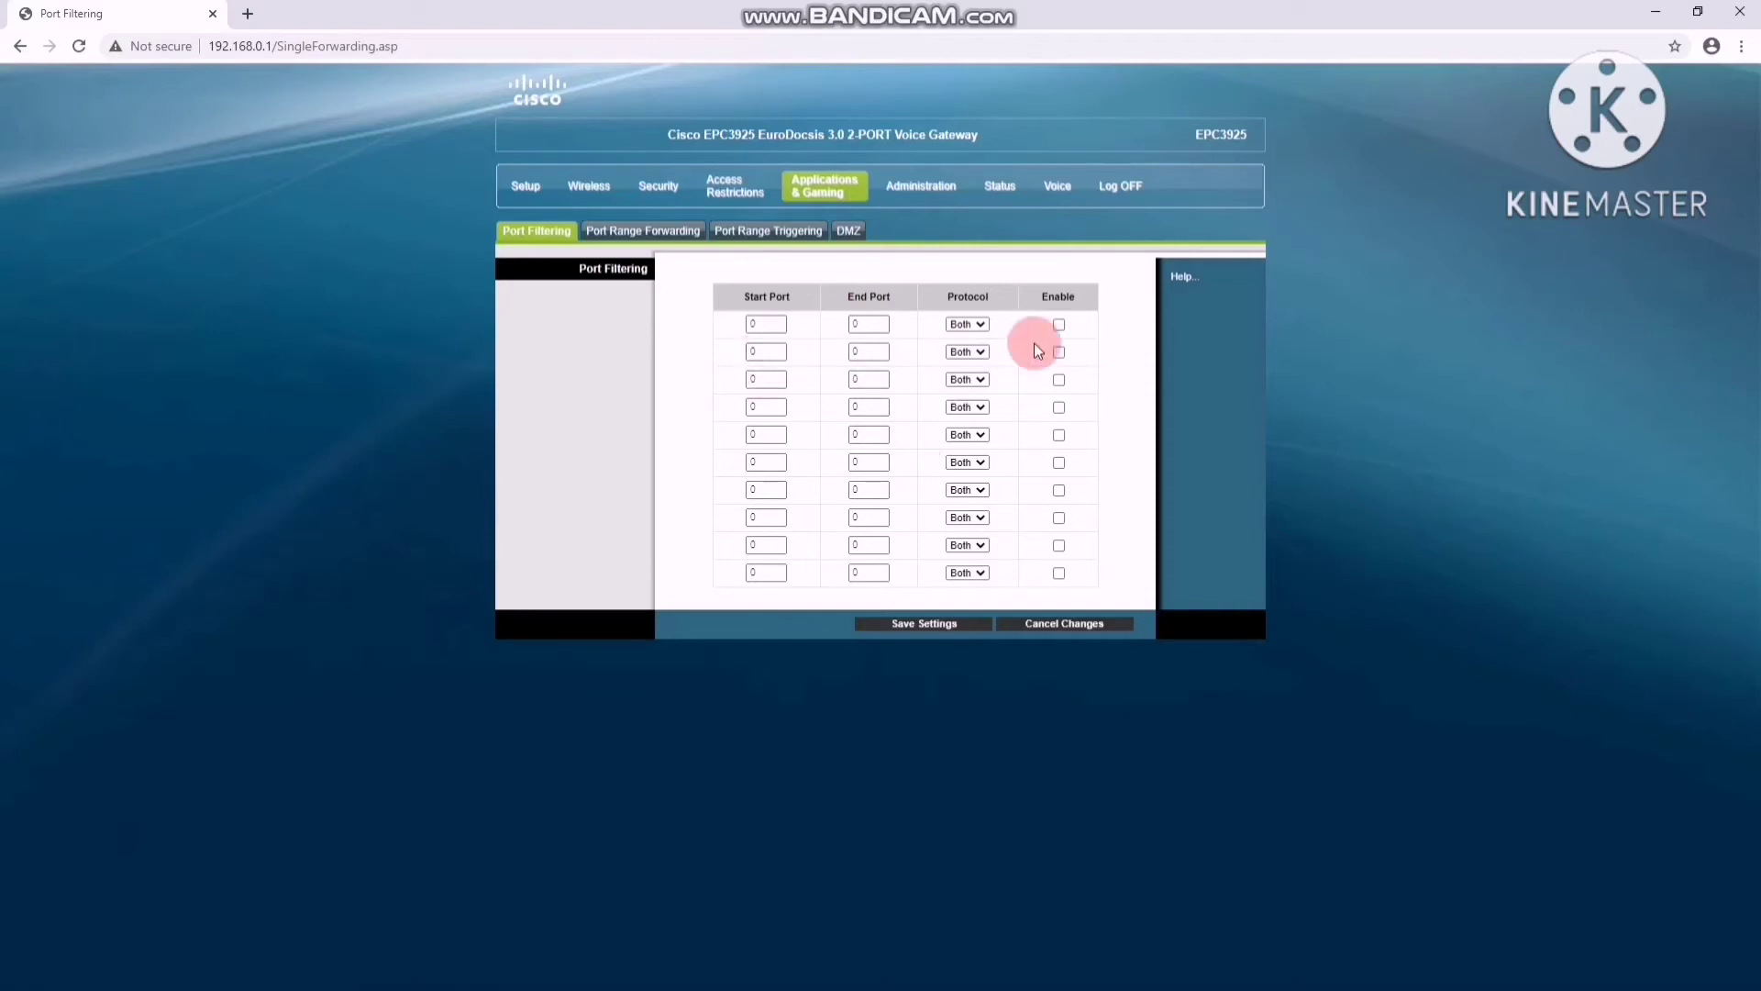
click(618, 230)
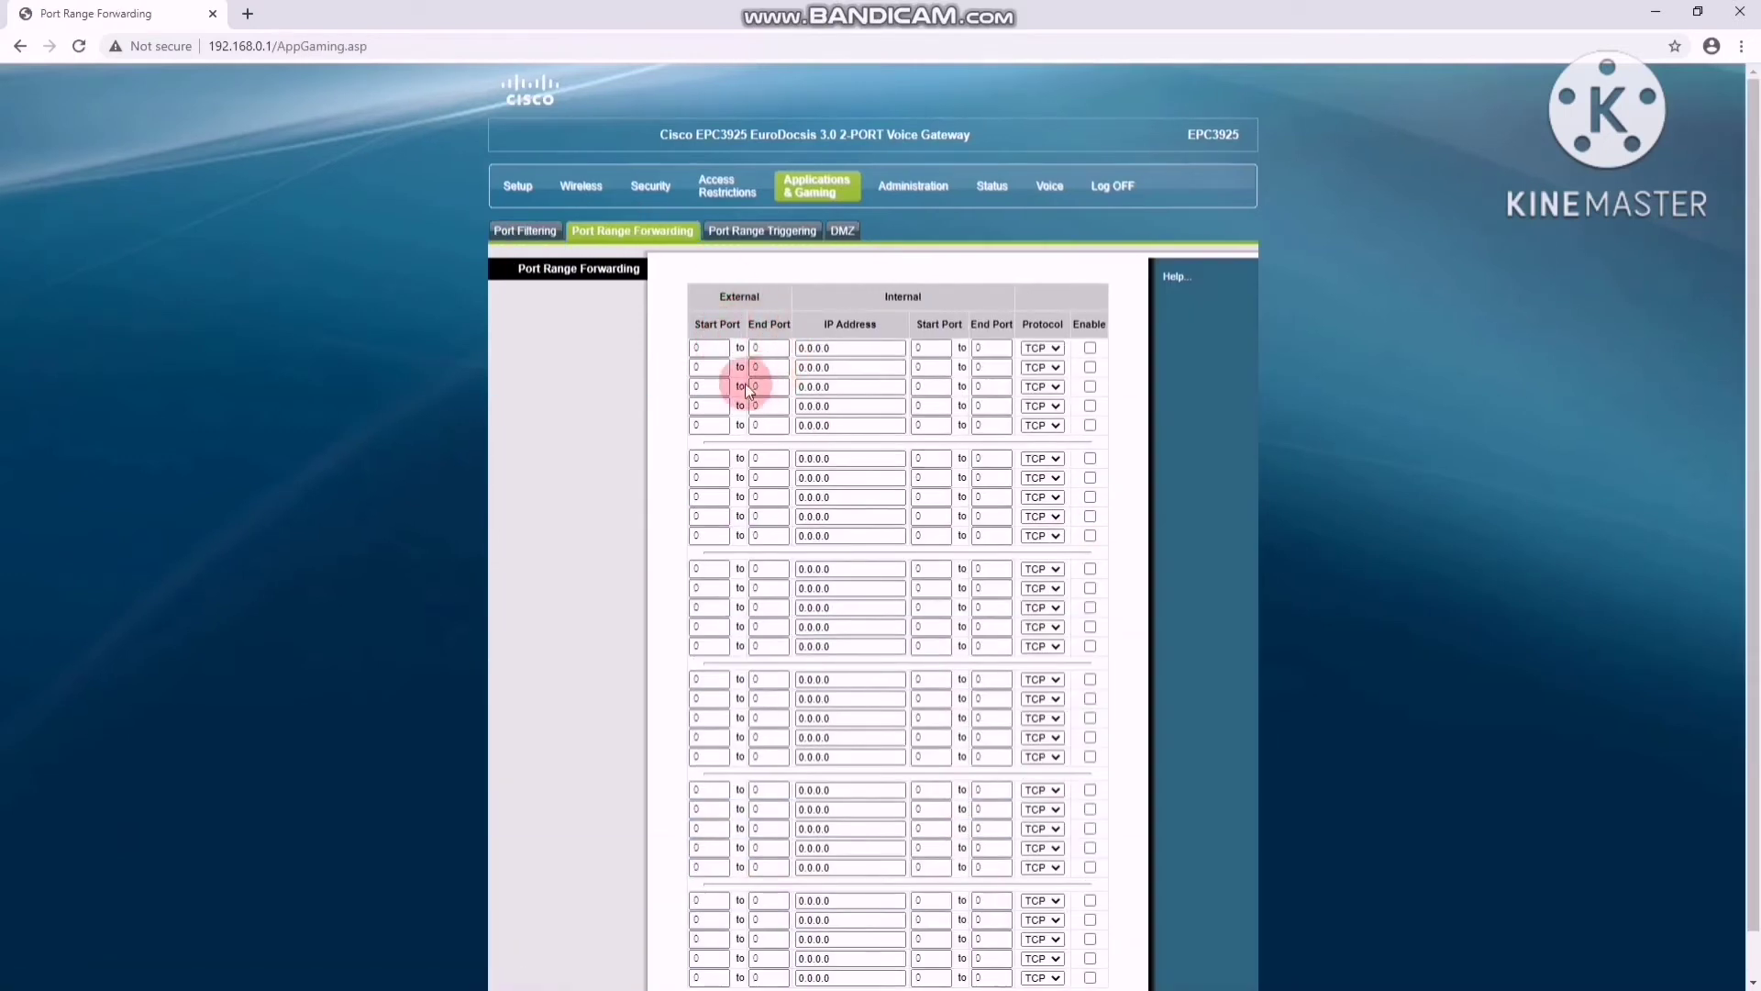
click(766, 232)
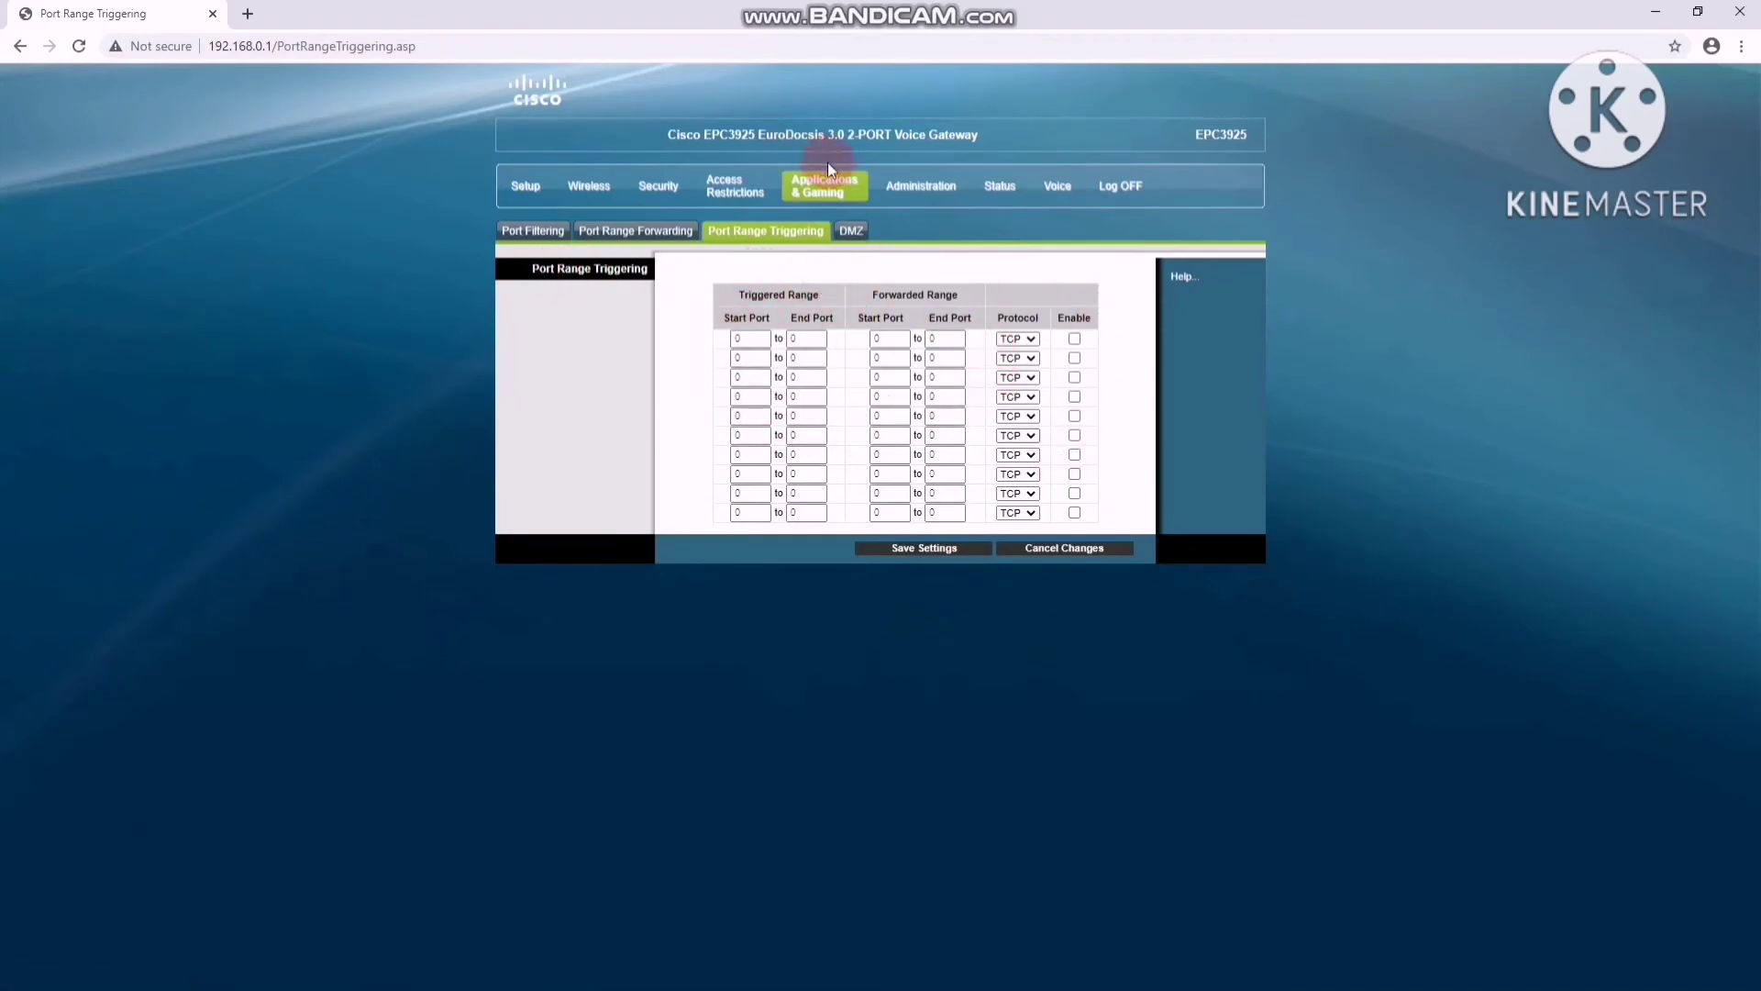
click(883, 341)
click(917, 189)
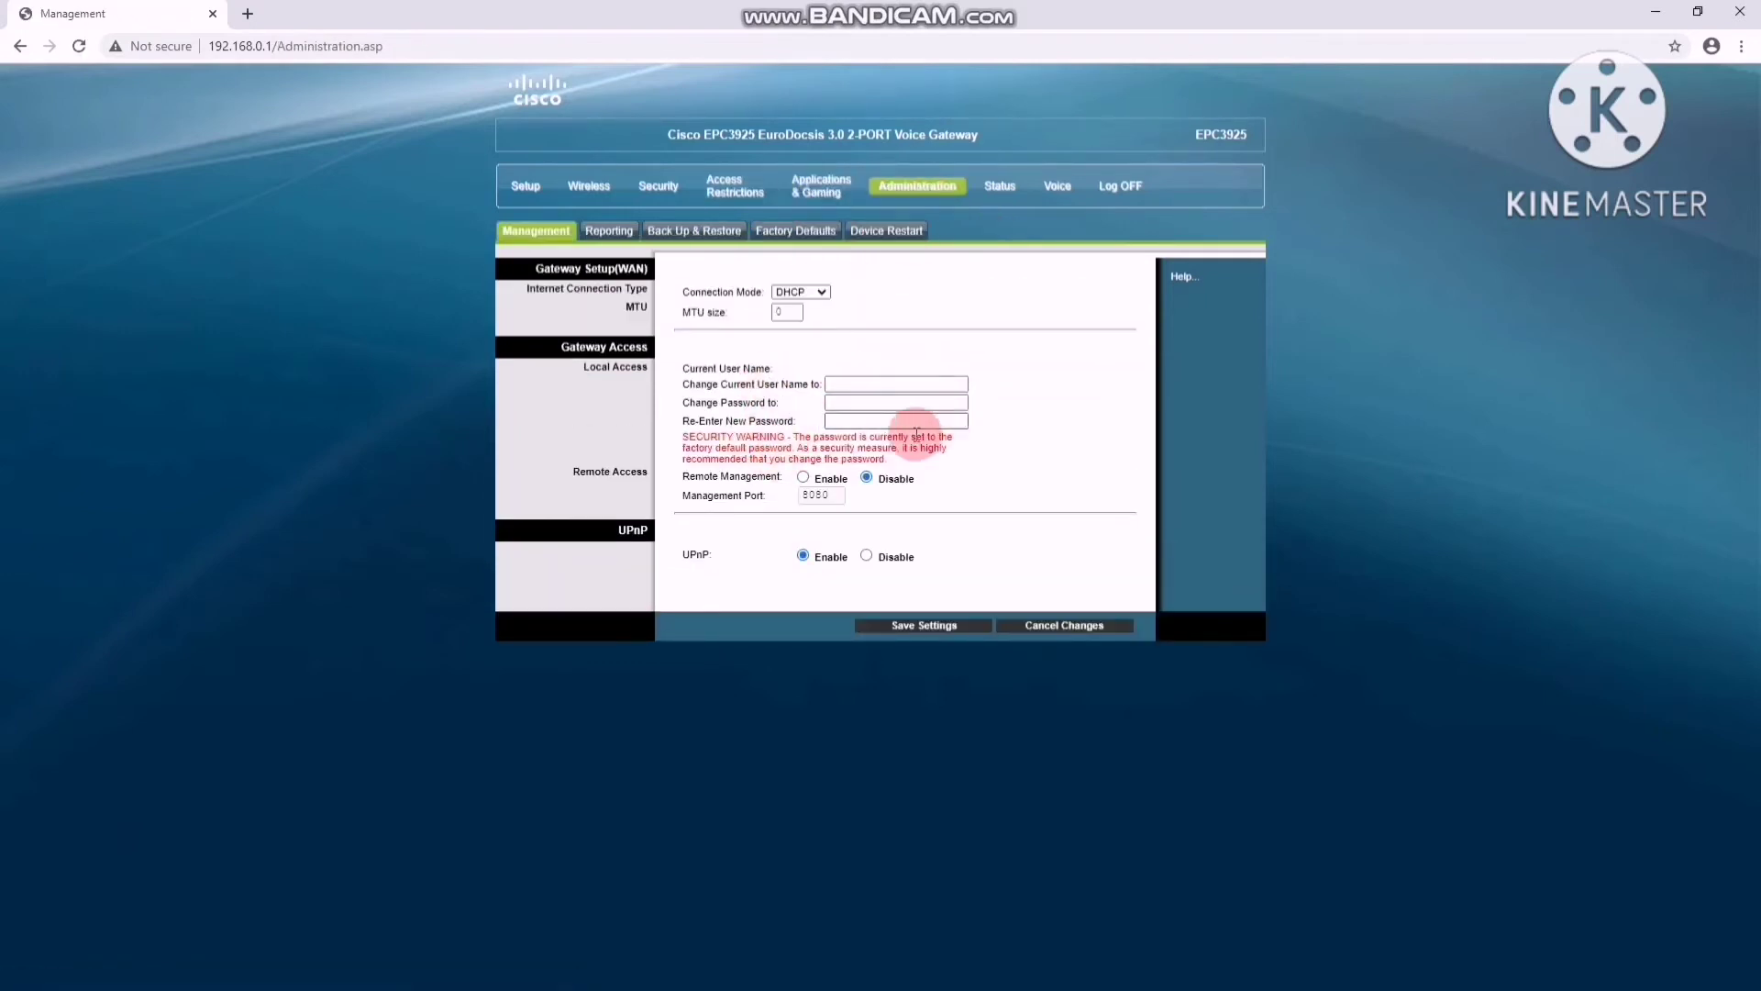
click(824, 294)
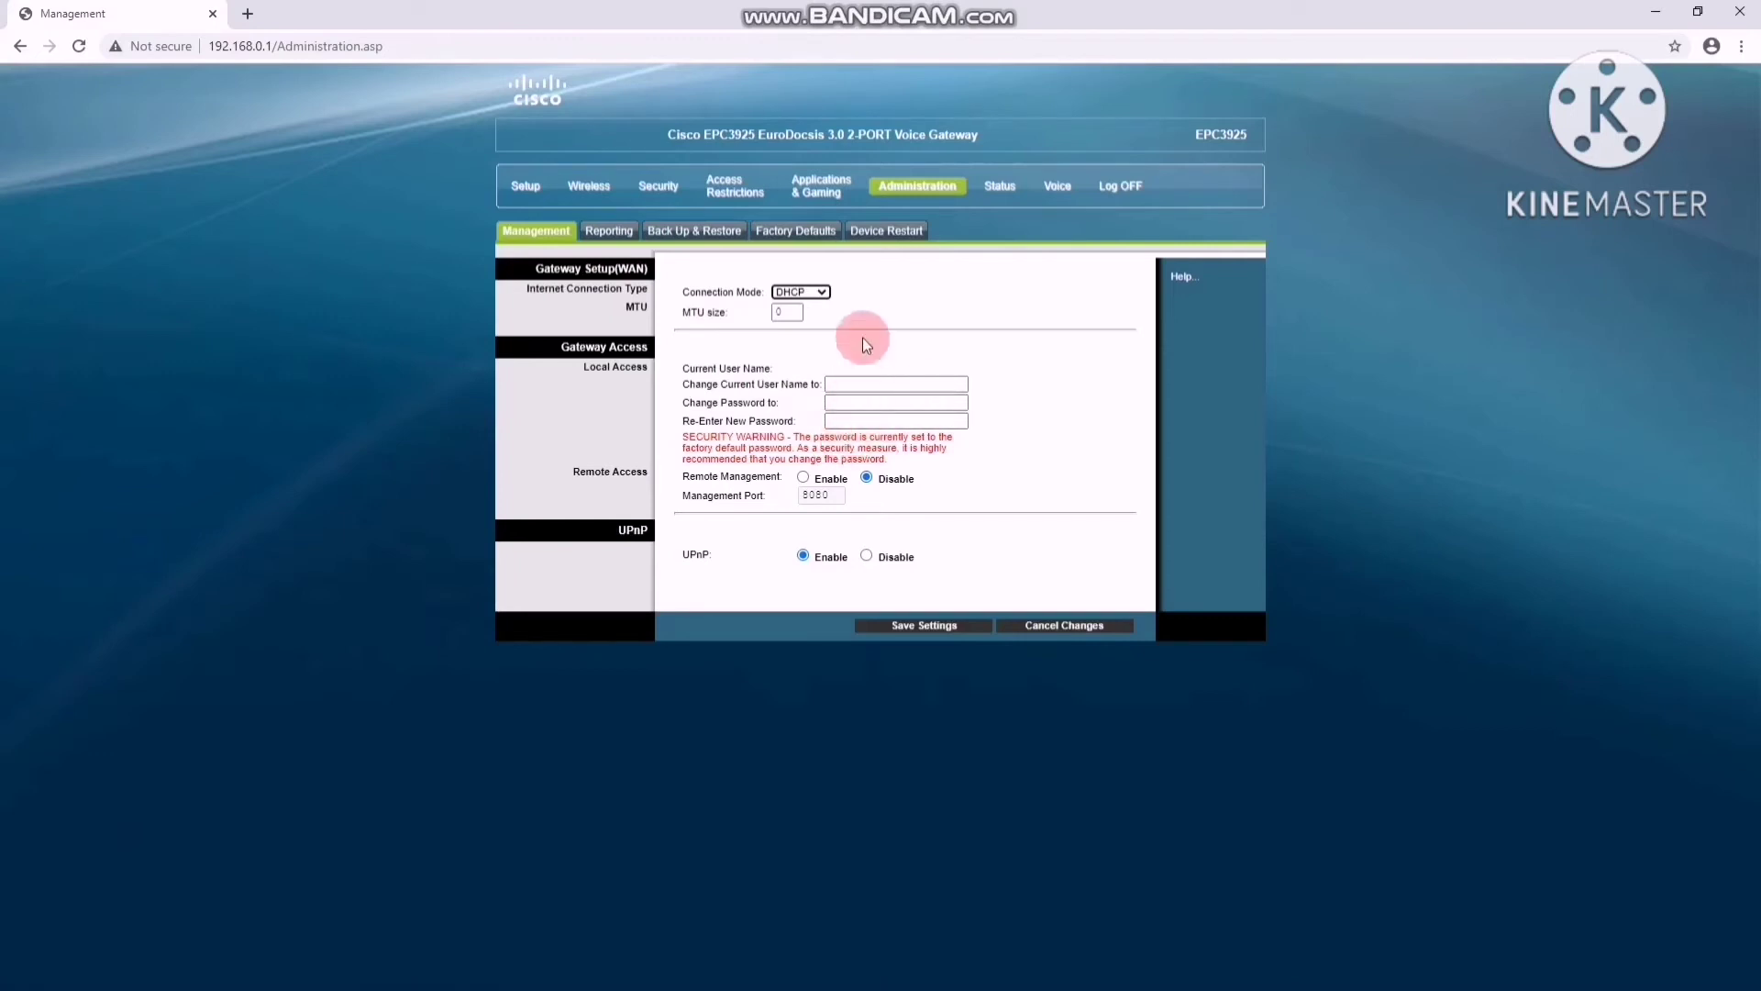
Step: Examine the gateway, local network, wireless and DOCSIS WAN status pages and the channels selection page
click(1002, 187)
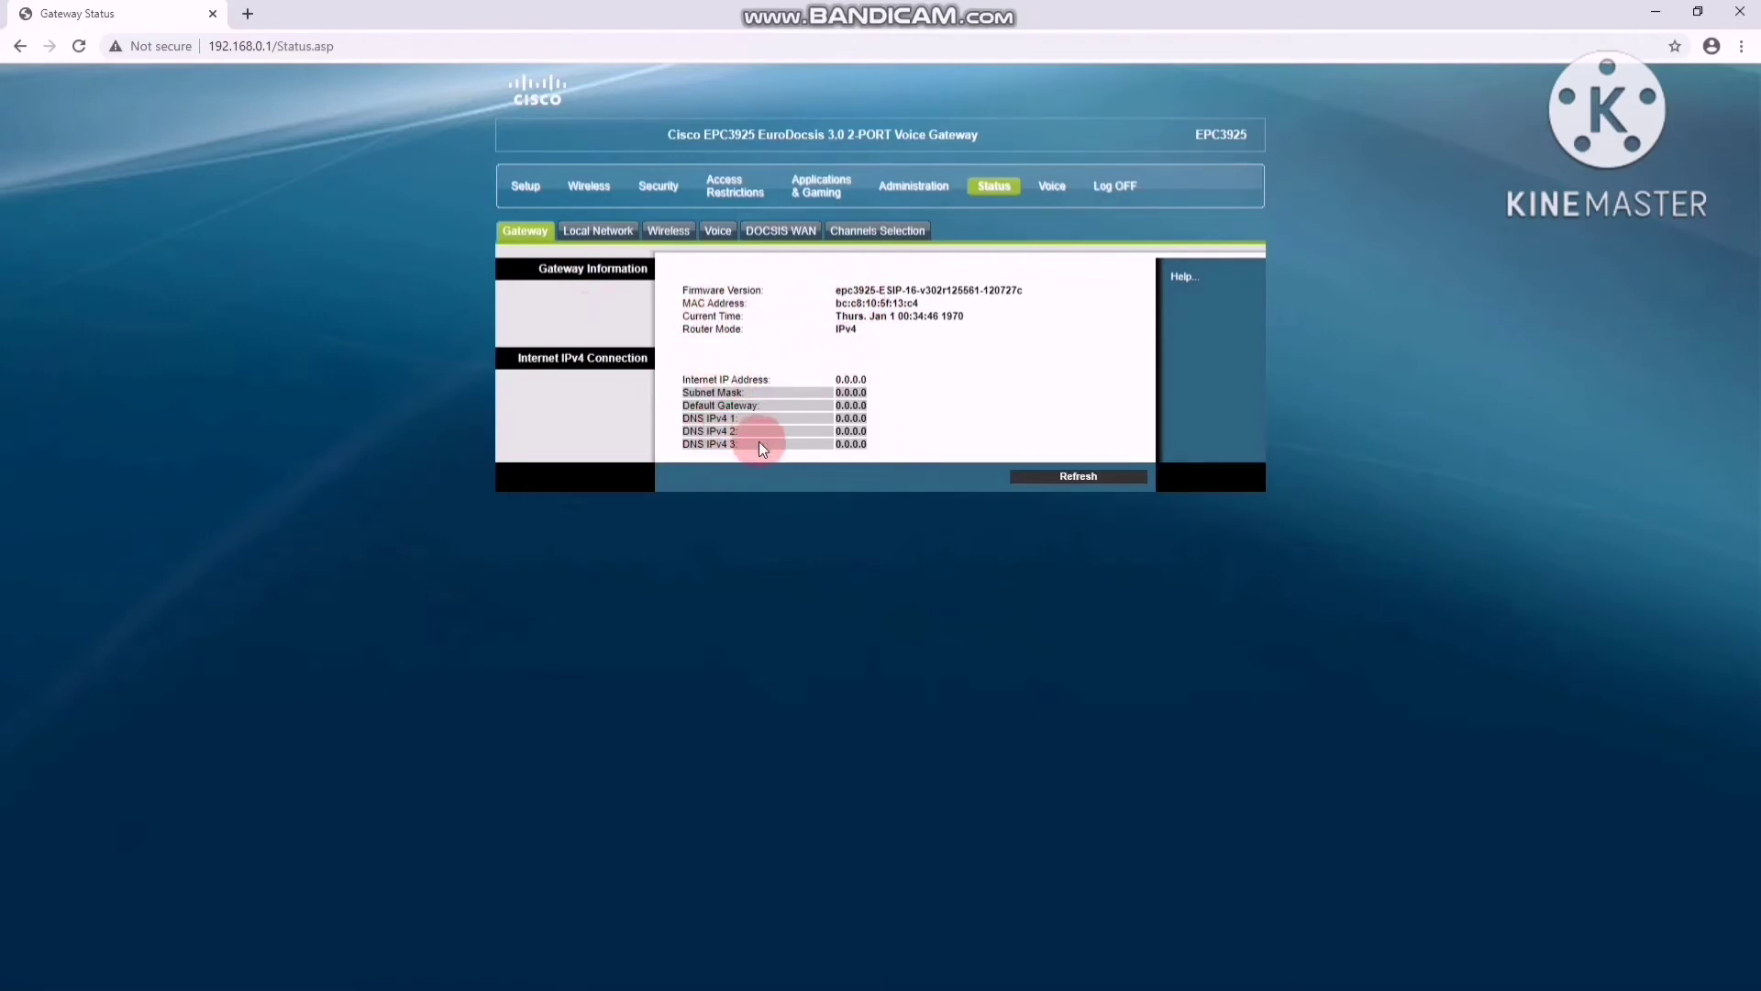
click(582, 240)
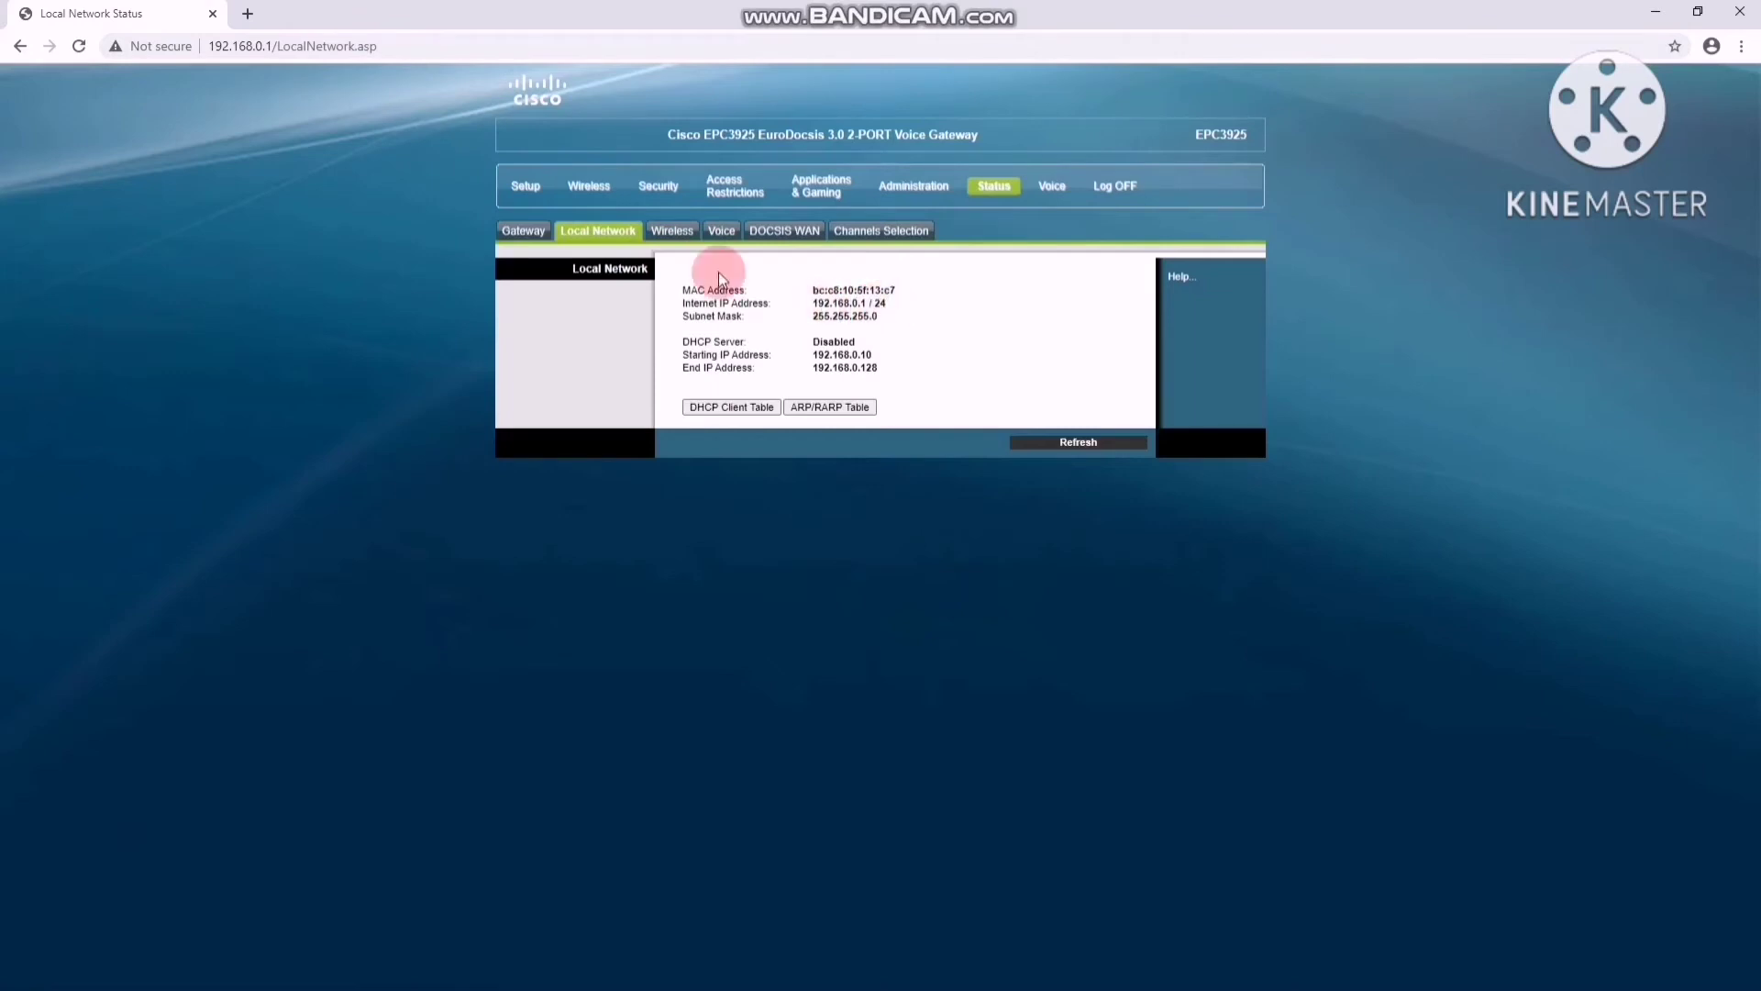
click(673, 231)
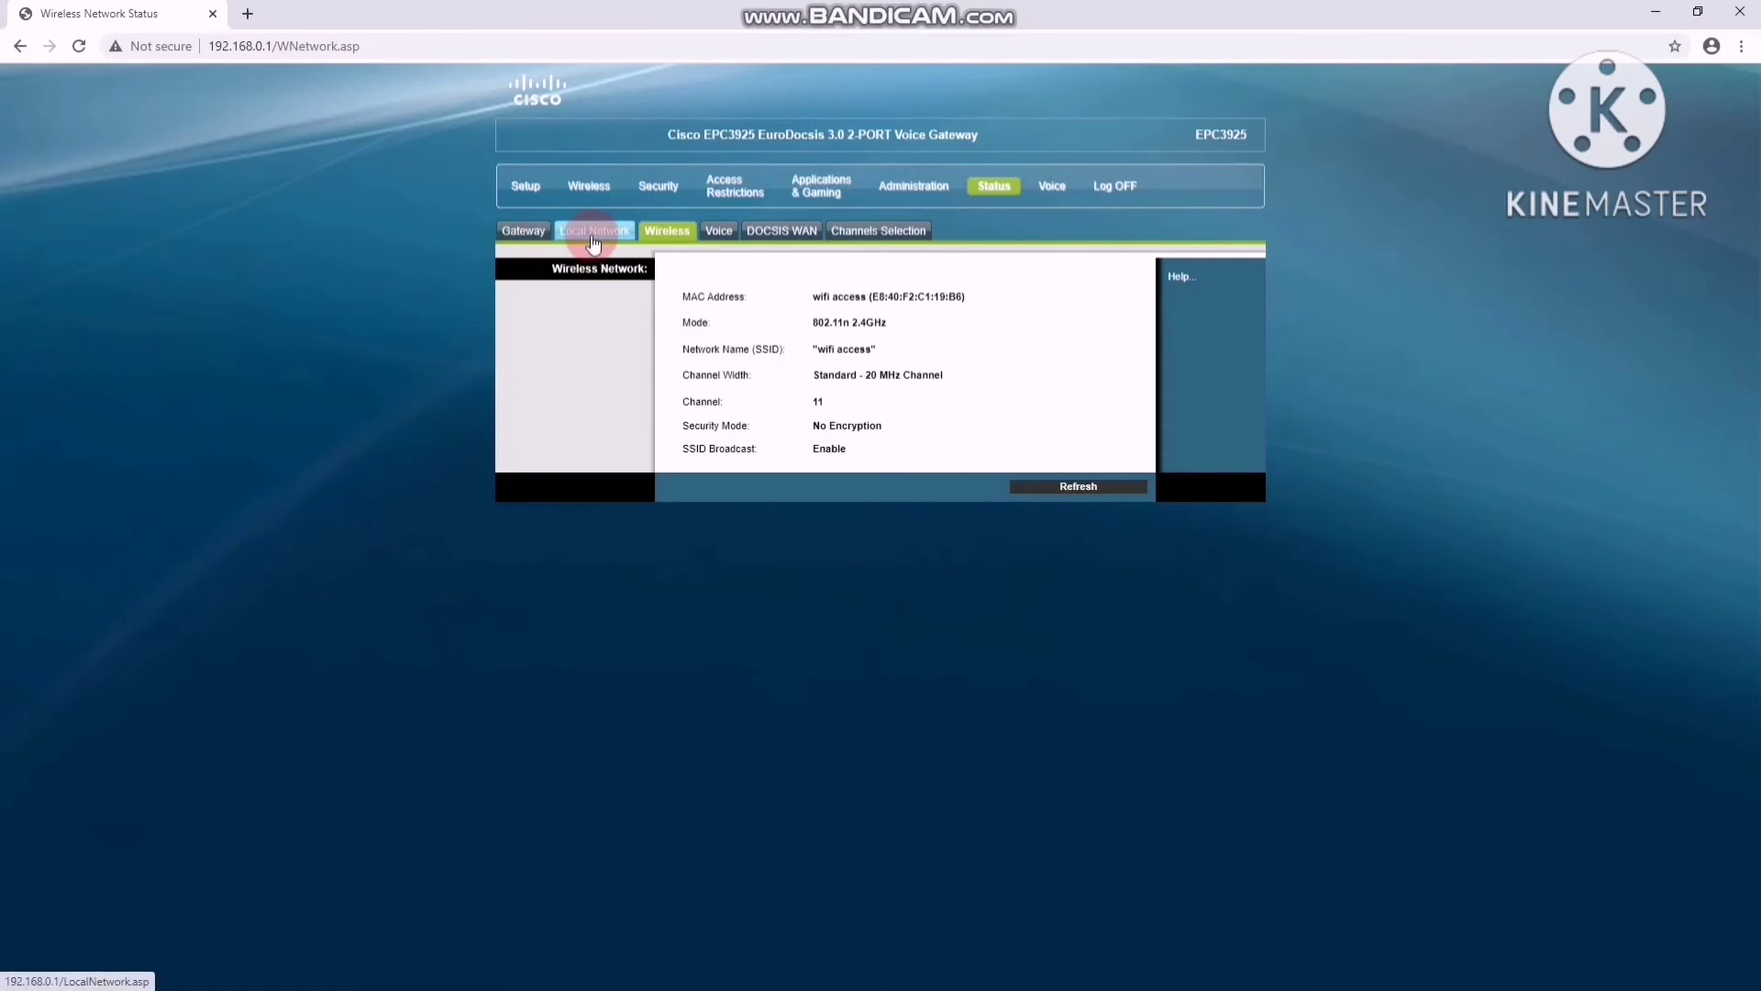
click(782, 234)
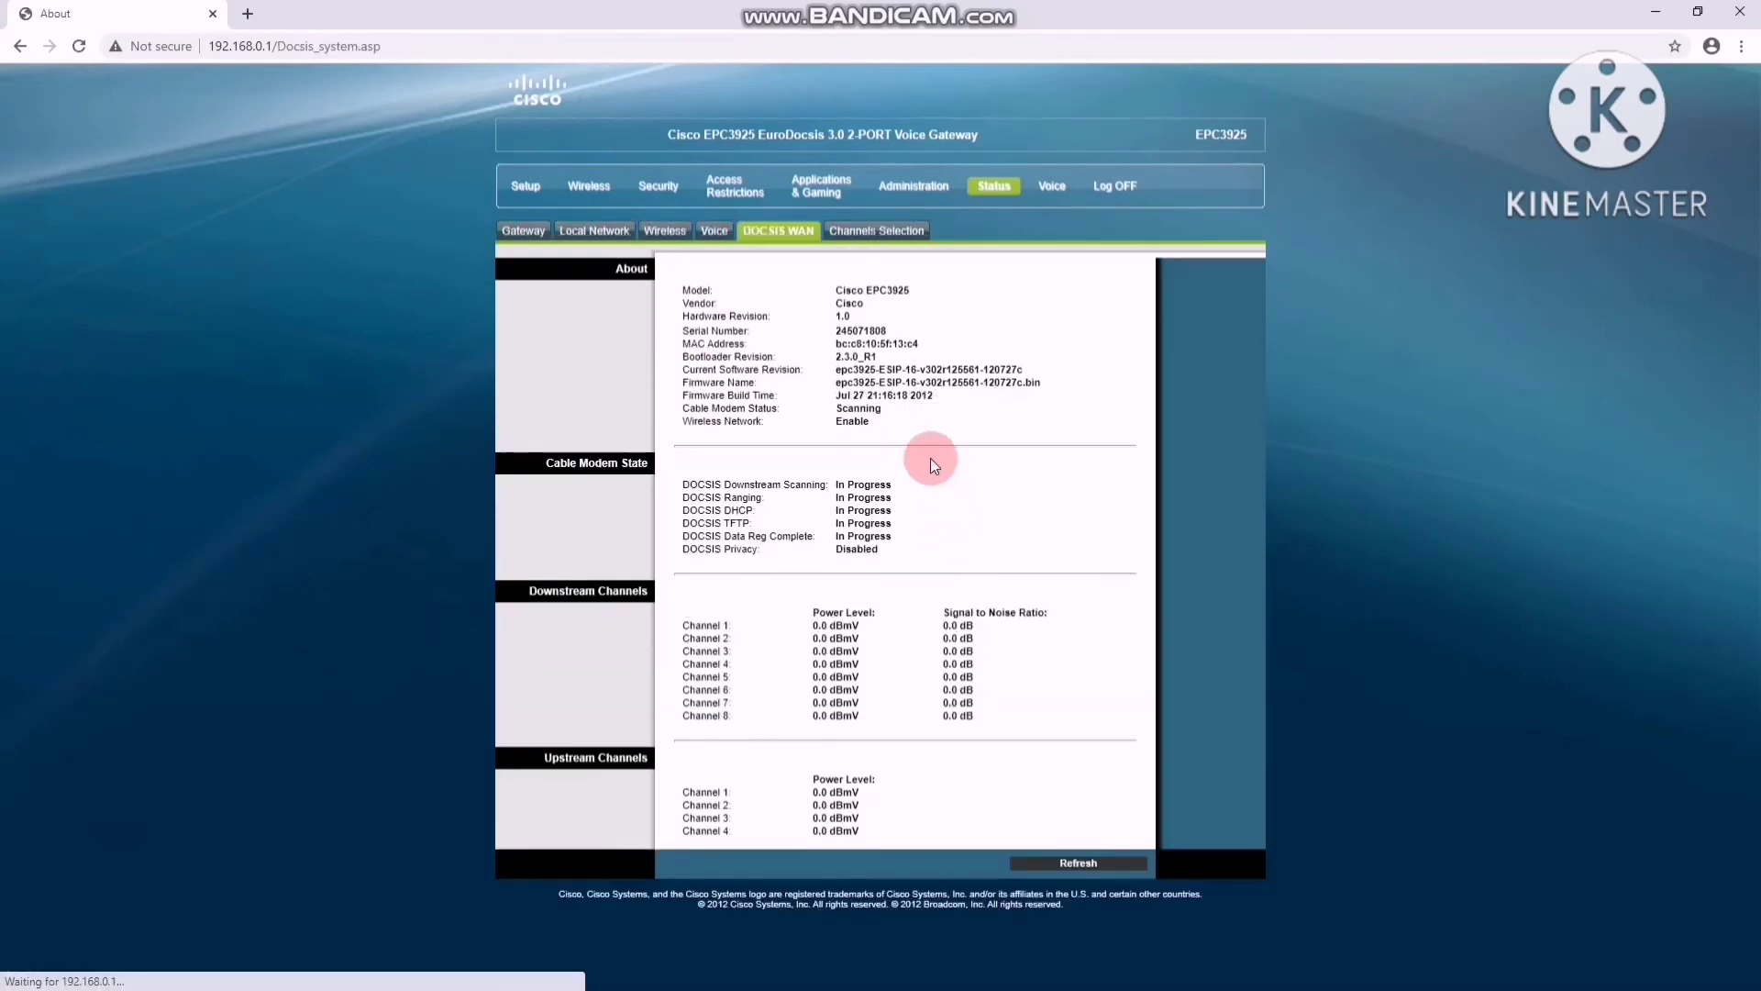
click(857, 234)
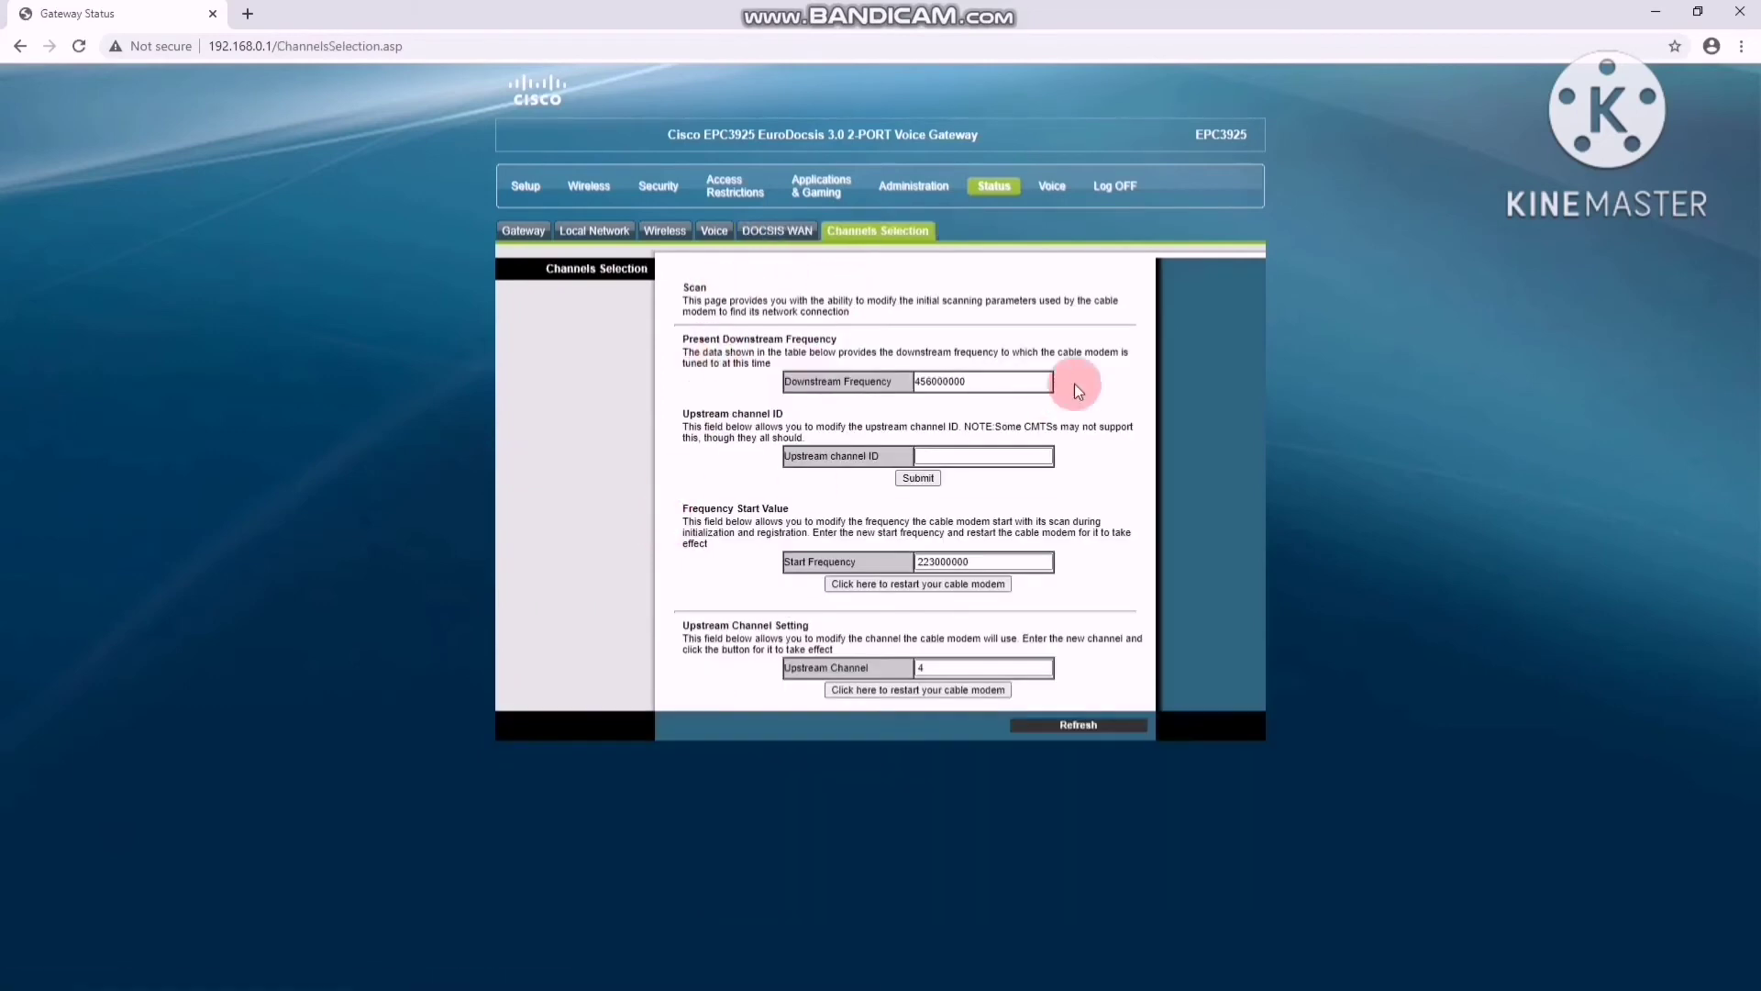
click(1029, 727)
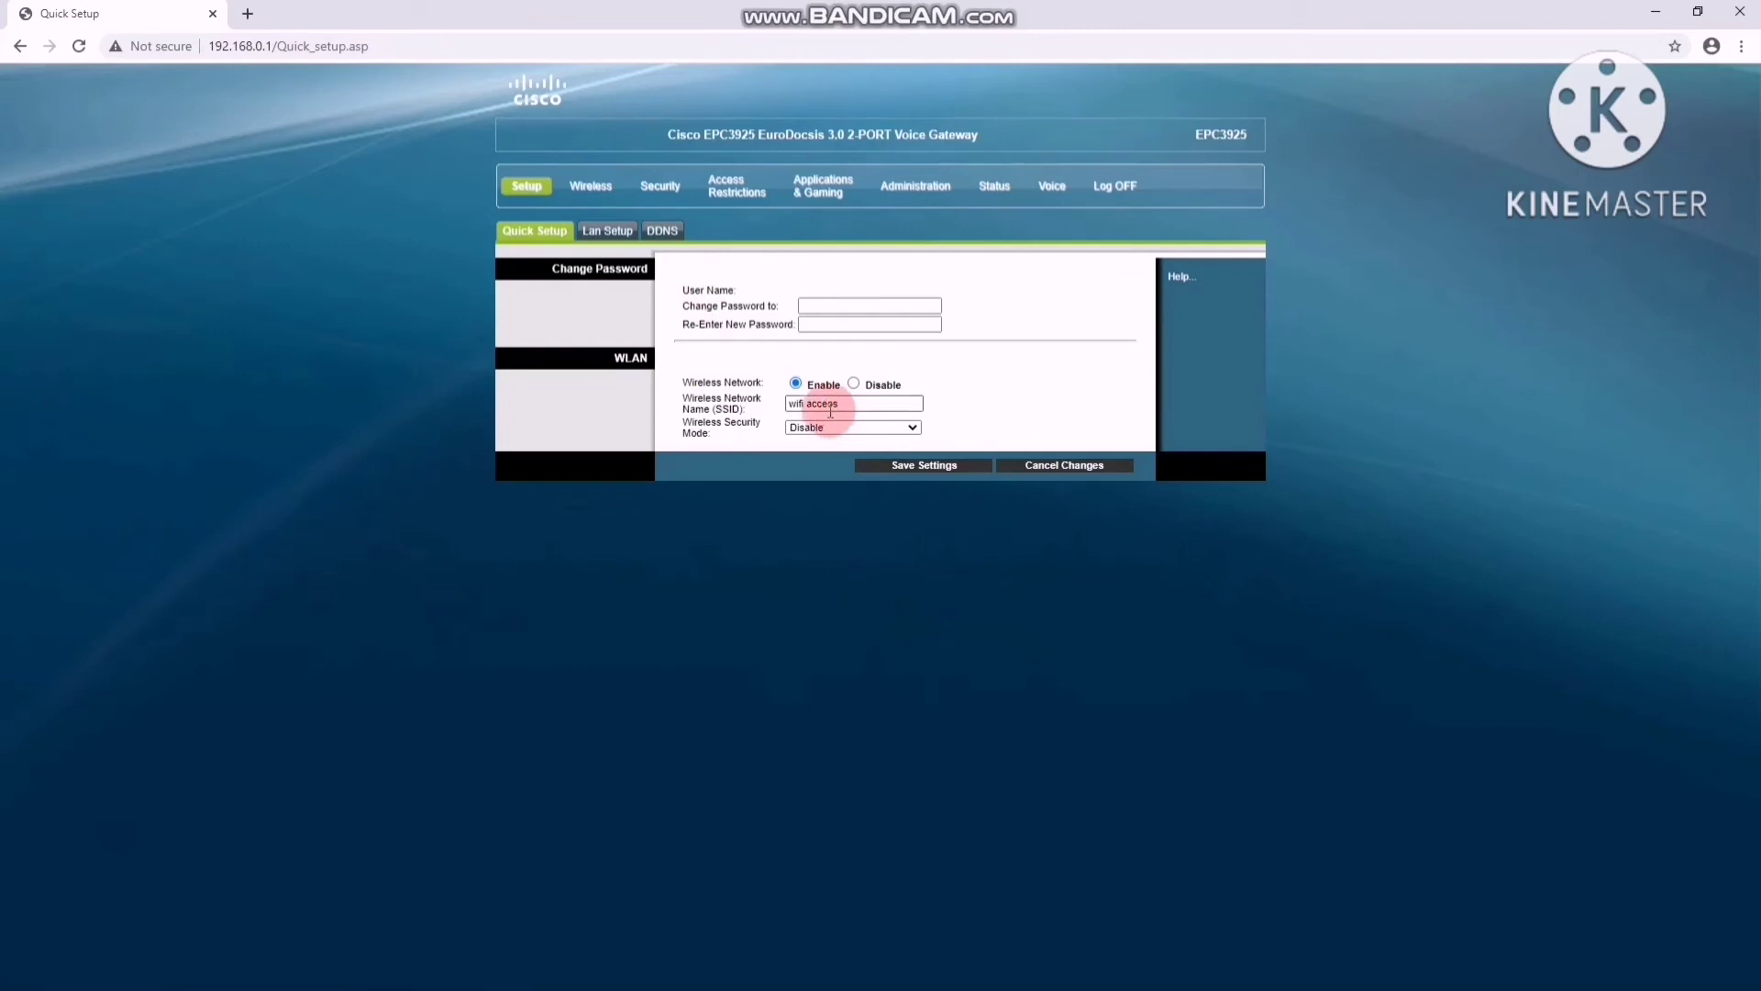
Step: Open the LAN setup to recheck the DHCP server, time zone and time server settings
click(590, 246)
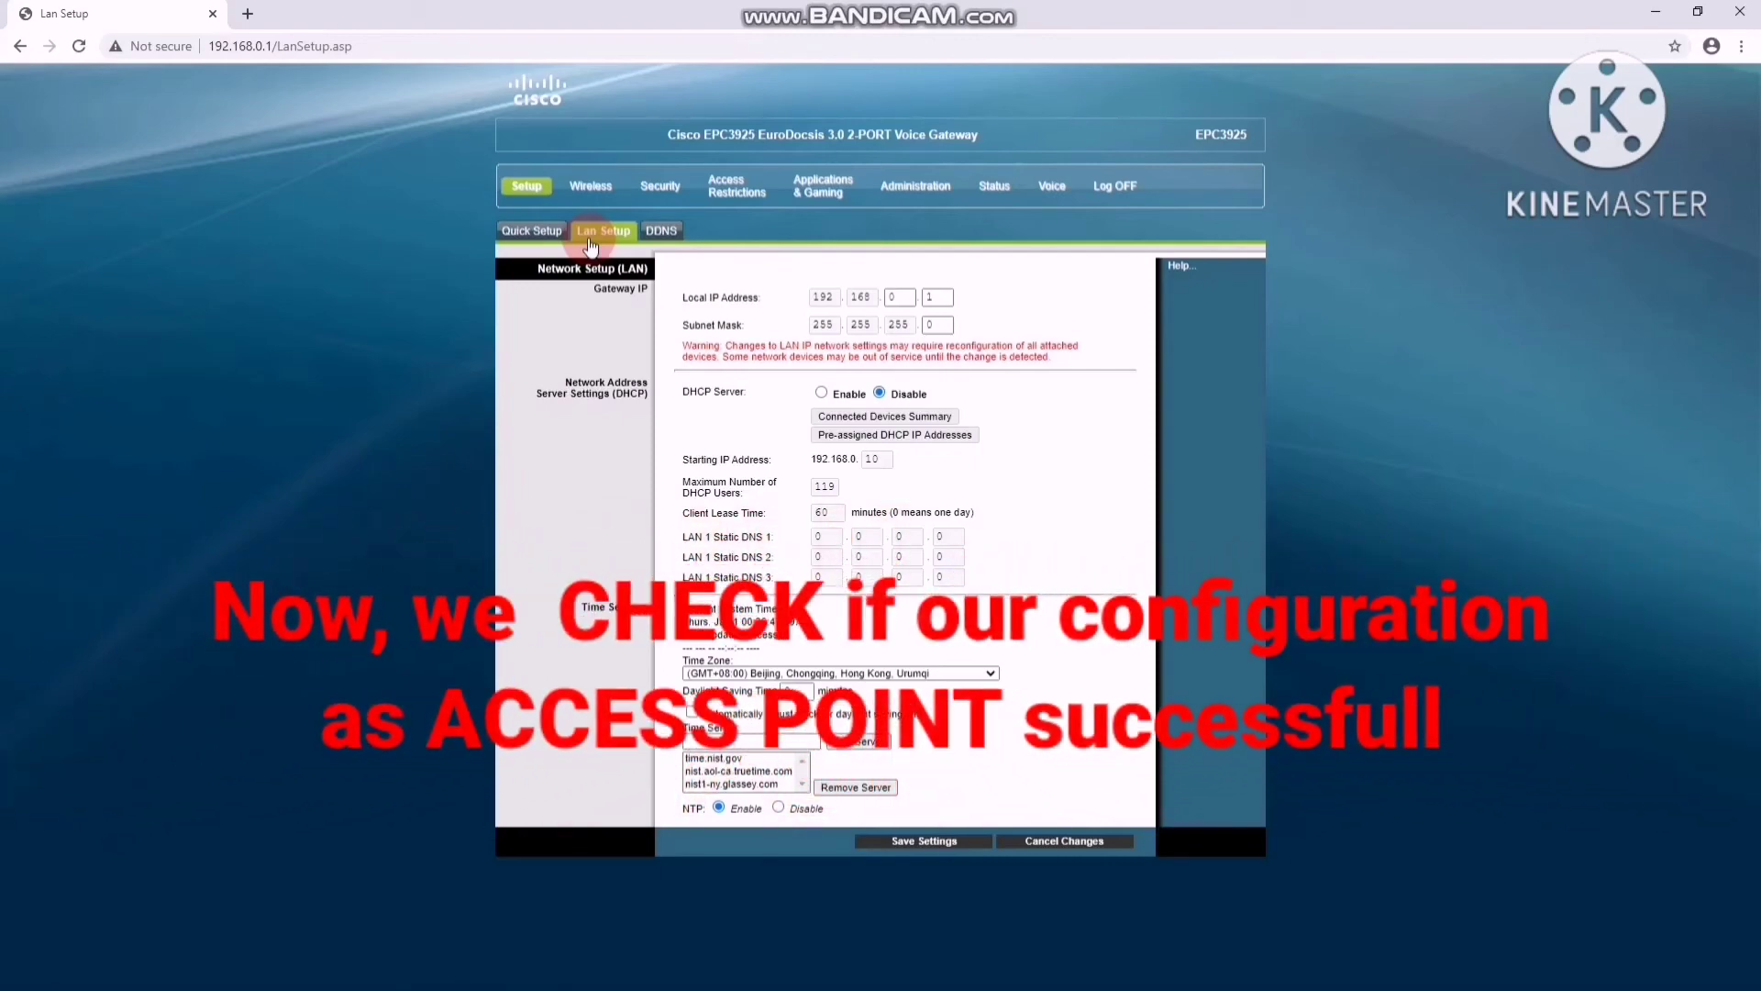
click(860, 790)
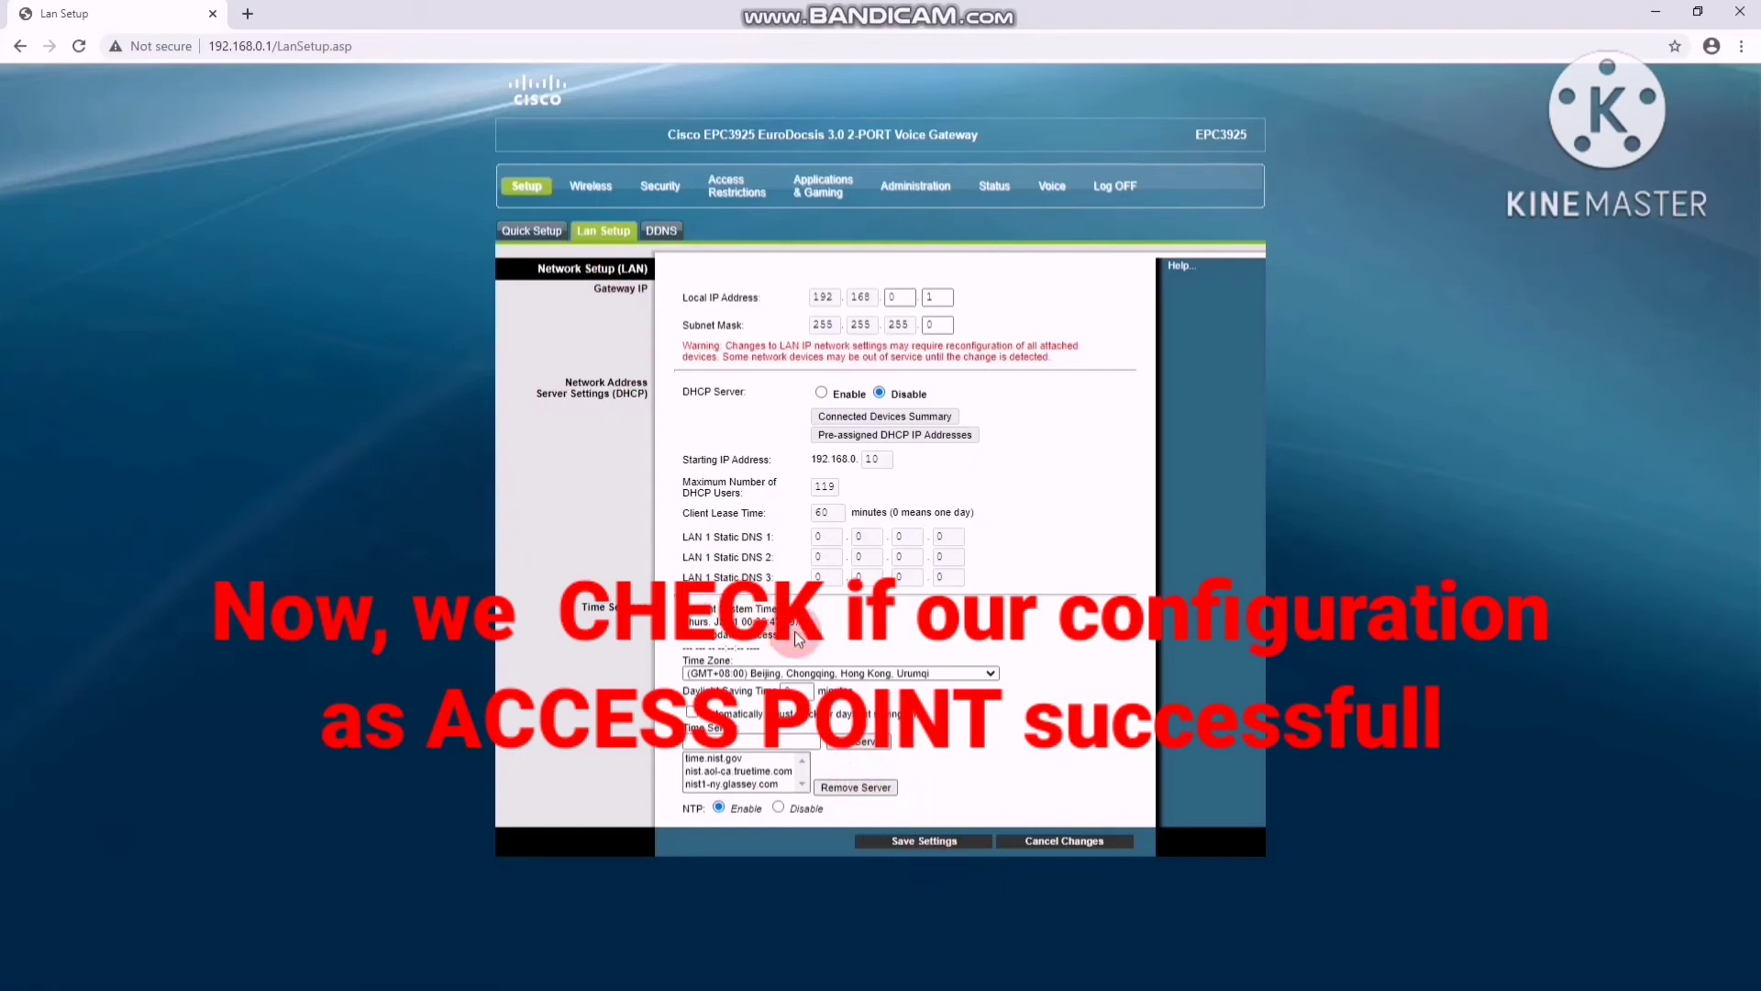